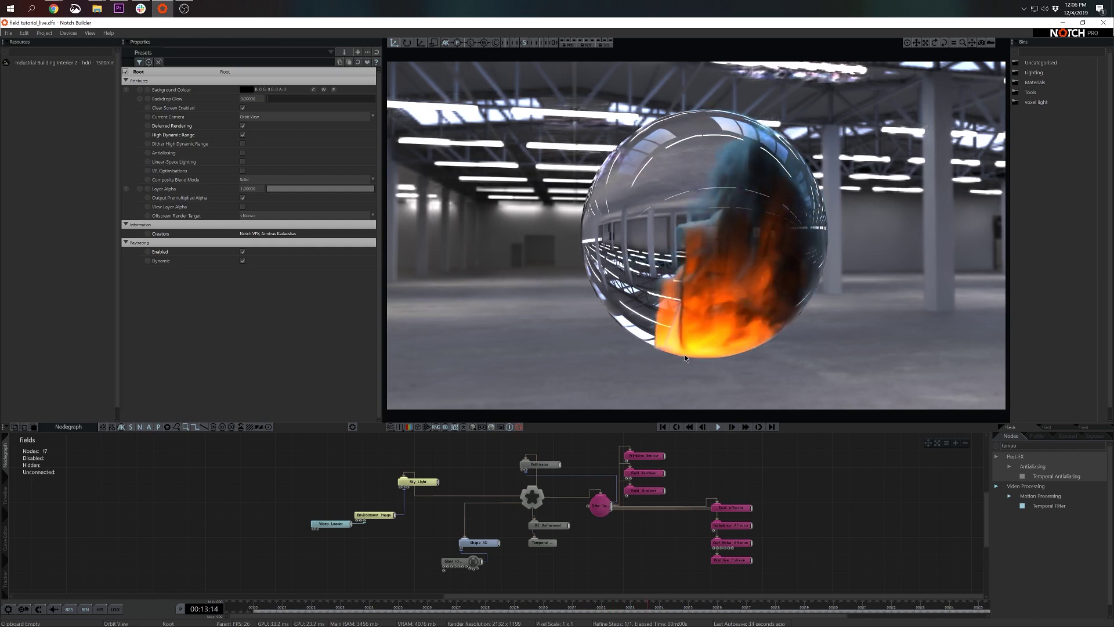
Create a new blank layer named "field".
left_click_drag(684, 354, 749, 353)
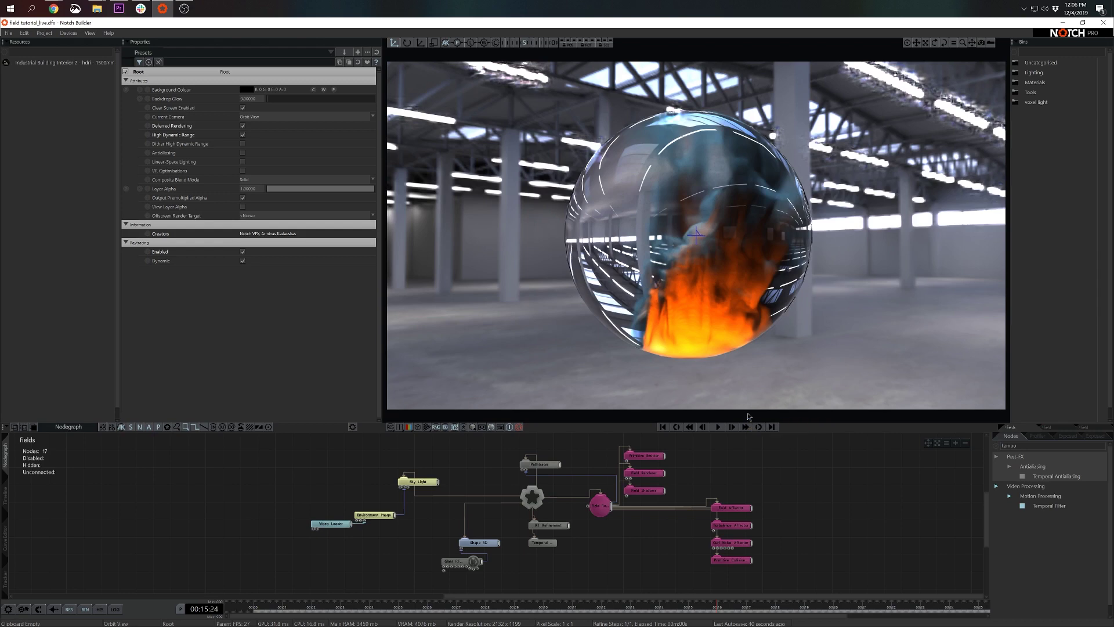
key("ctrl+n")
type("fie")
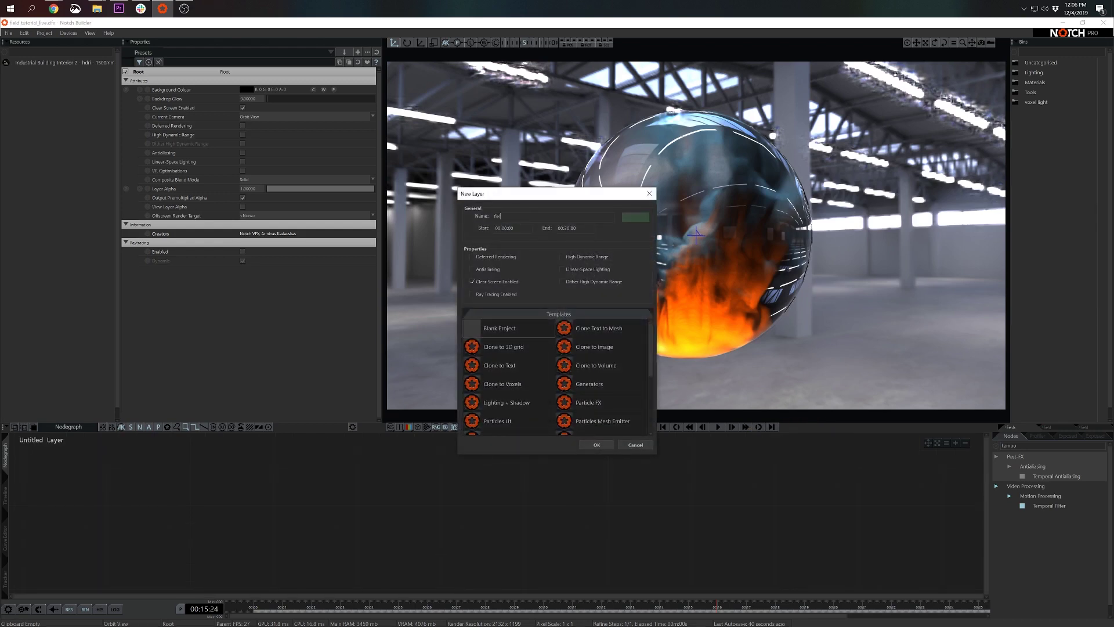
type("ld")
key("Return")
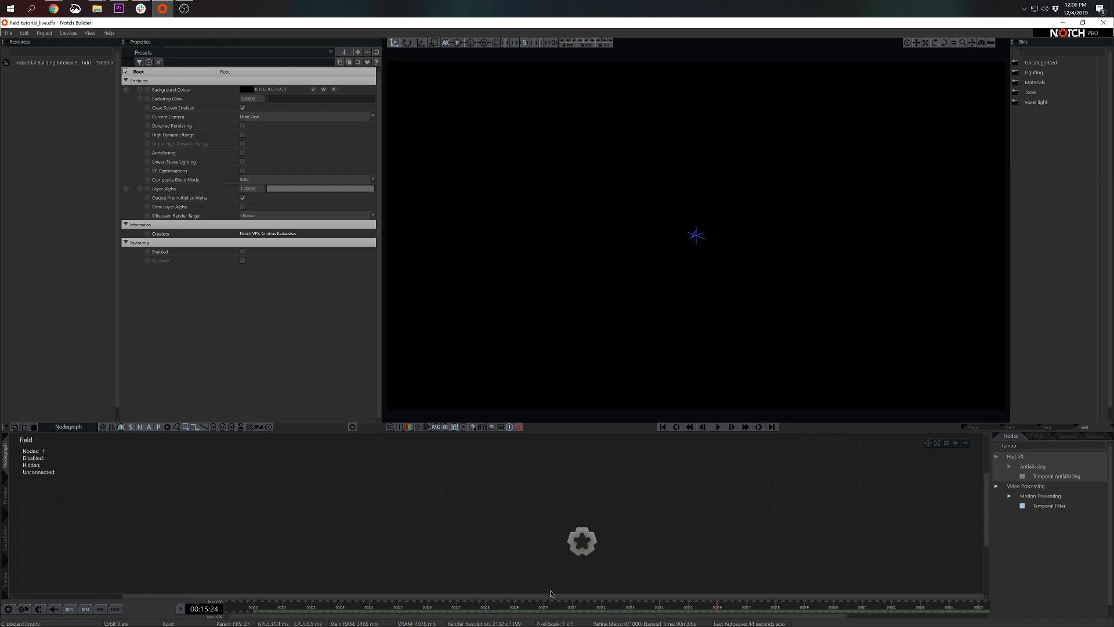
left_click(182, 608)
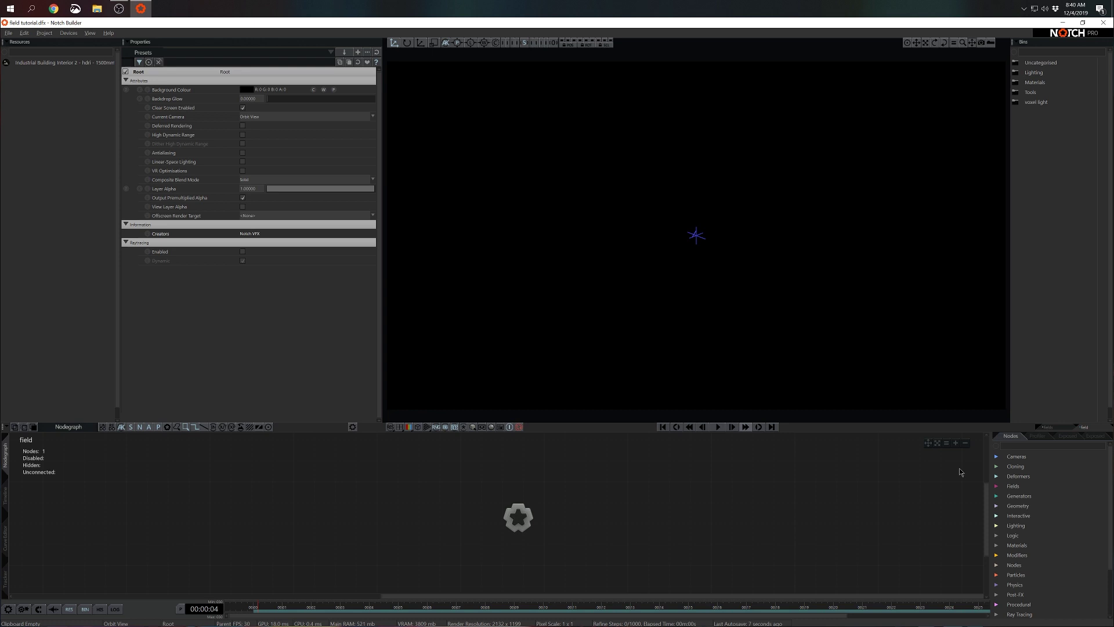
Find the Field Root node and add it to the nodegraph, connected to the layer's root node.
left_click(1011, 446)
type("field")
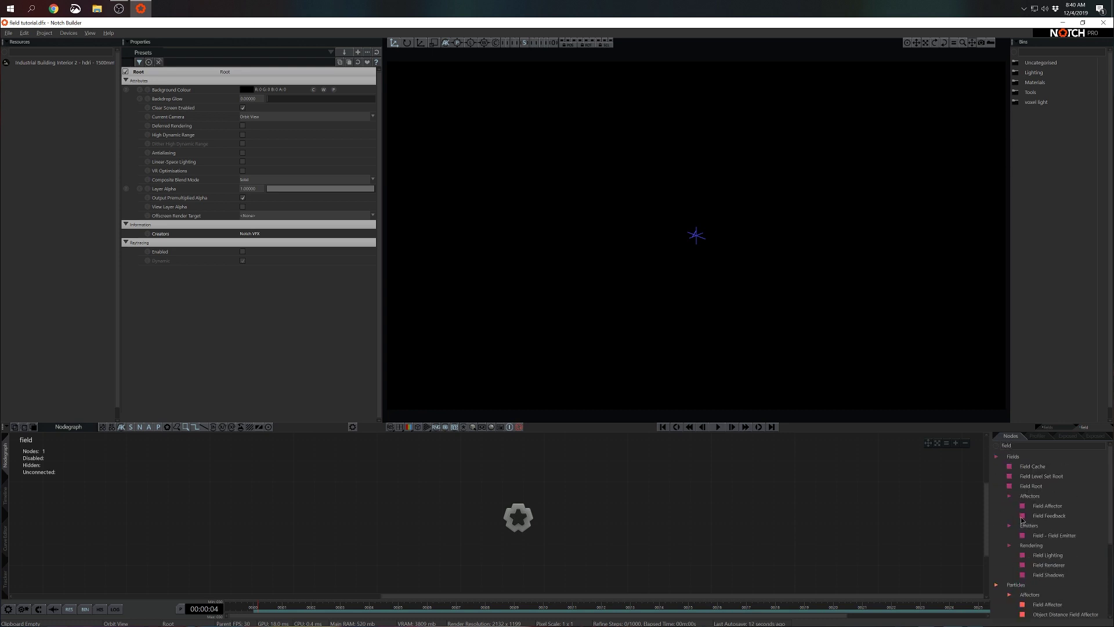
left_click_drag(1020, 486, 1016, 490)
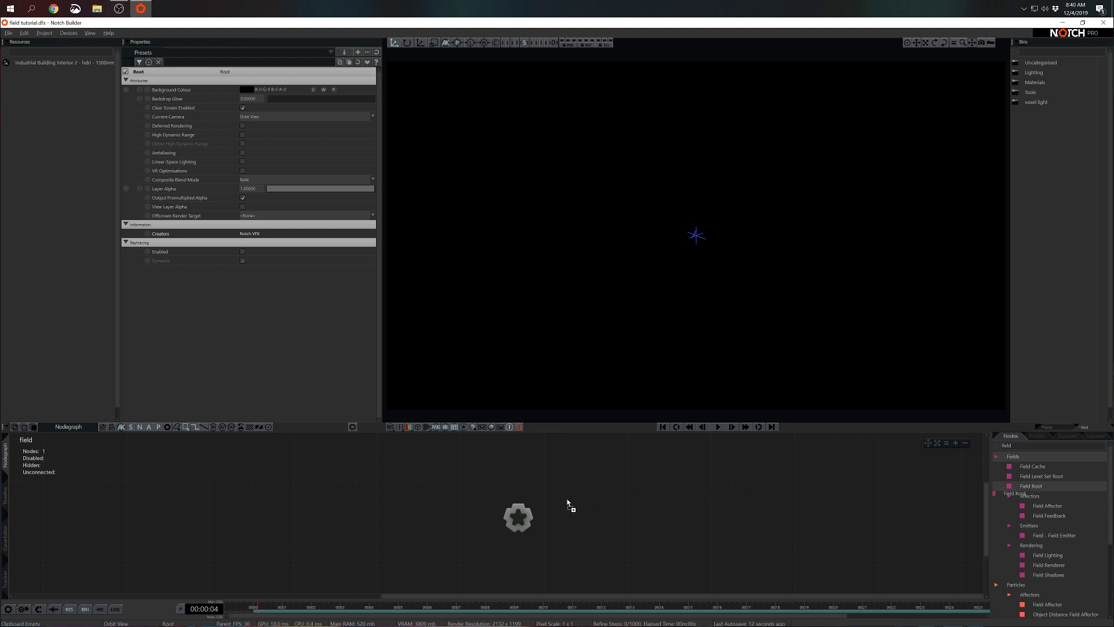
left_click_drag(568, 502, 568, 505)
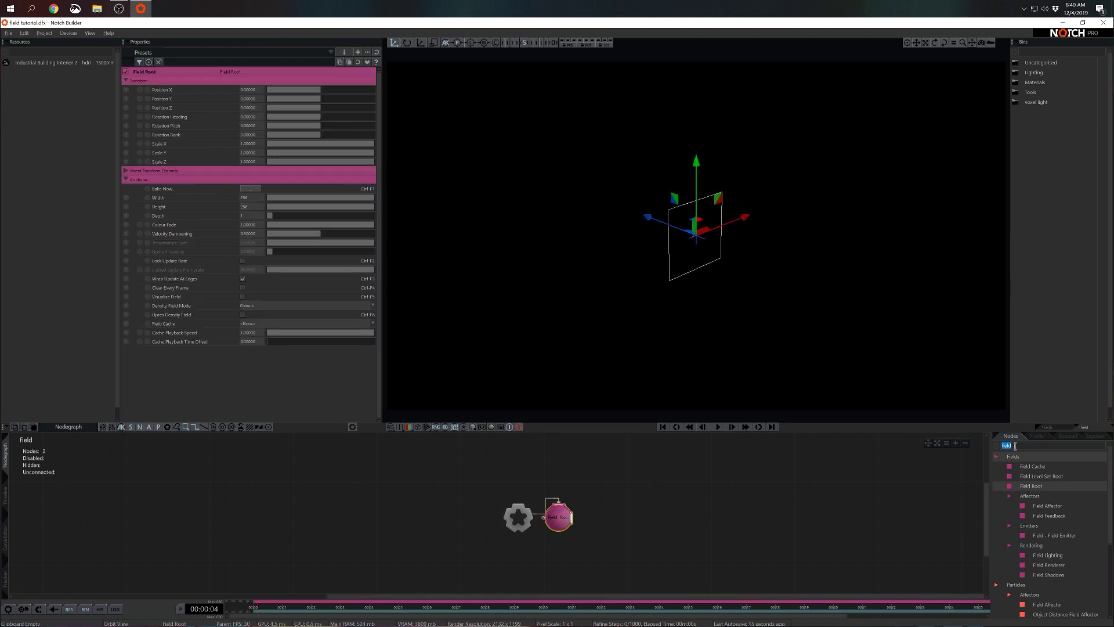
Add a fields Primitive Emitter and a Field Renderer, both connected to the Field Root, and tidy the node layout.
type("primit")
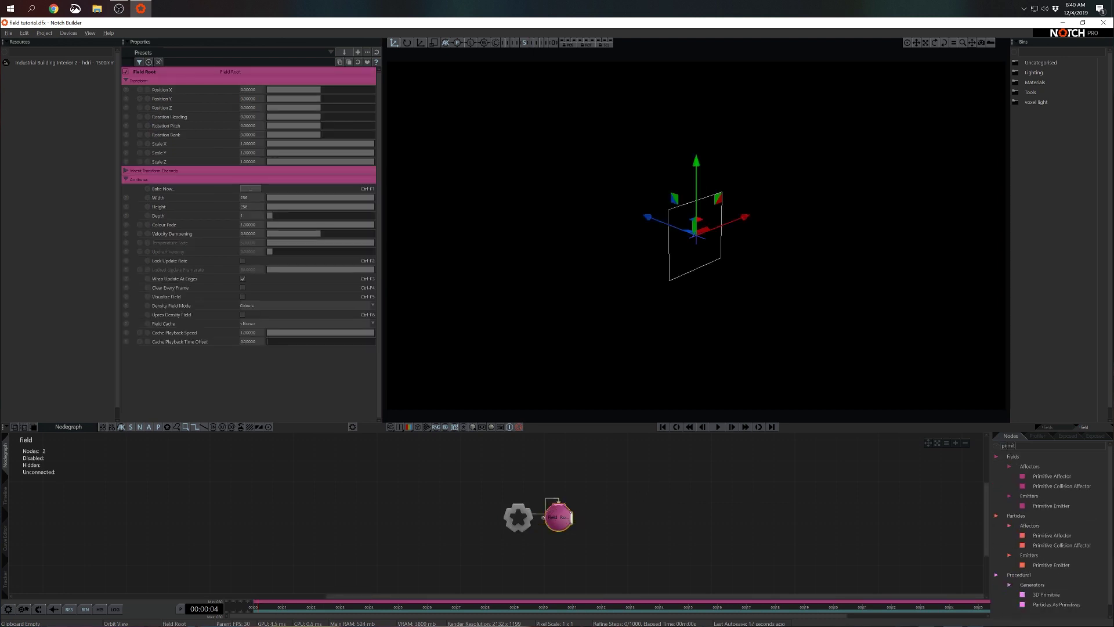
left_click_drag(1047, 505, 595, 500)
type("field render")
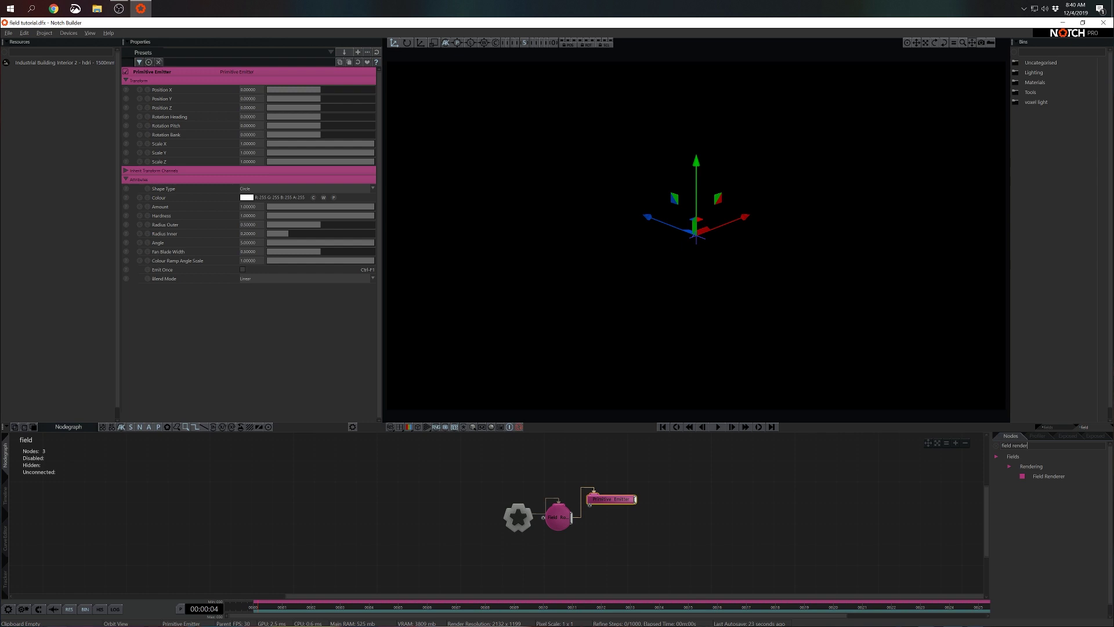
left_click_drag(1048, 487, 583, 530)
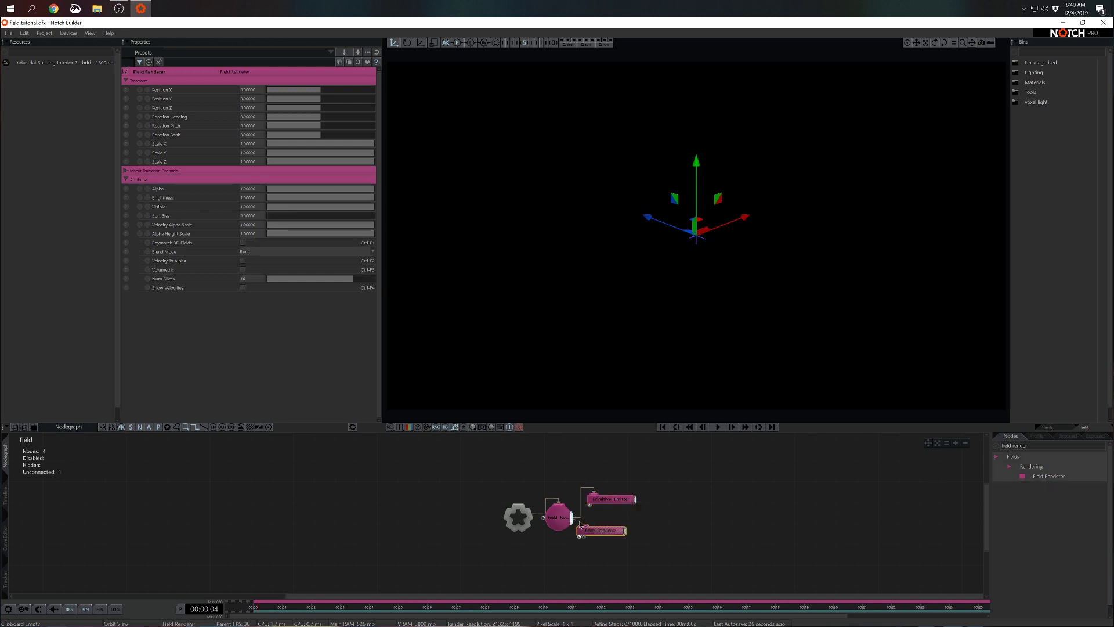
scroll(672, 525, "up", 2)
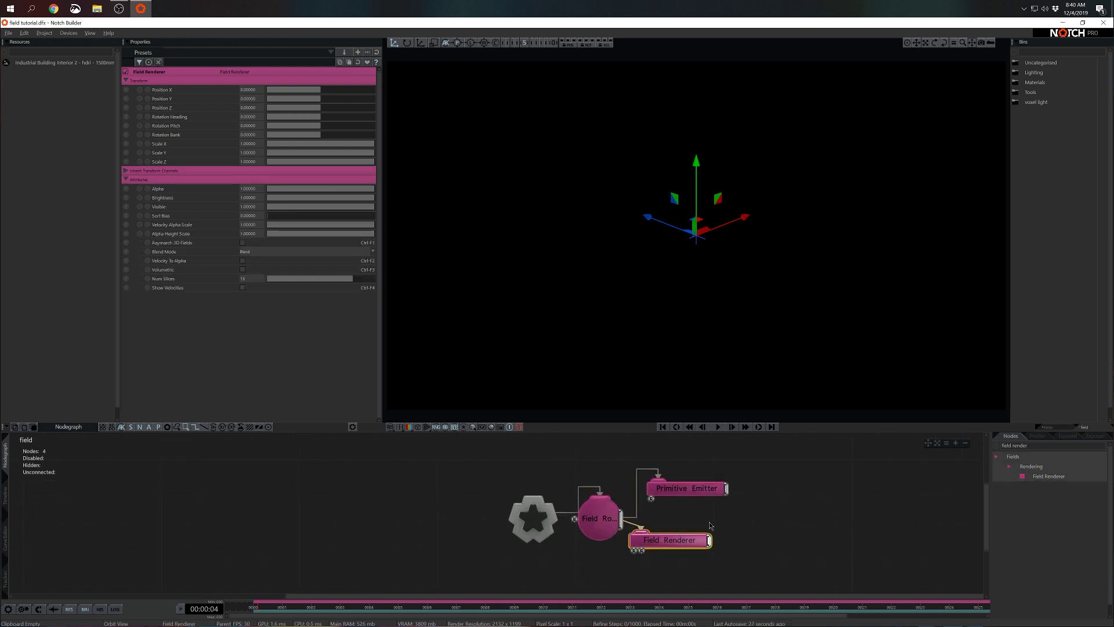
middle_click_drag(709, 521, 651, 510)
left_click_drag(700, 470, 592, 516)
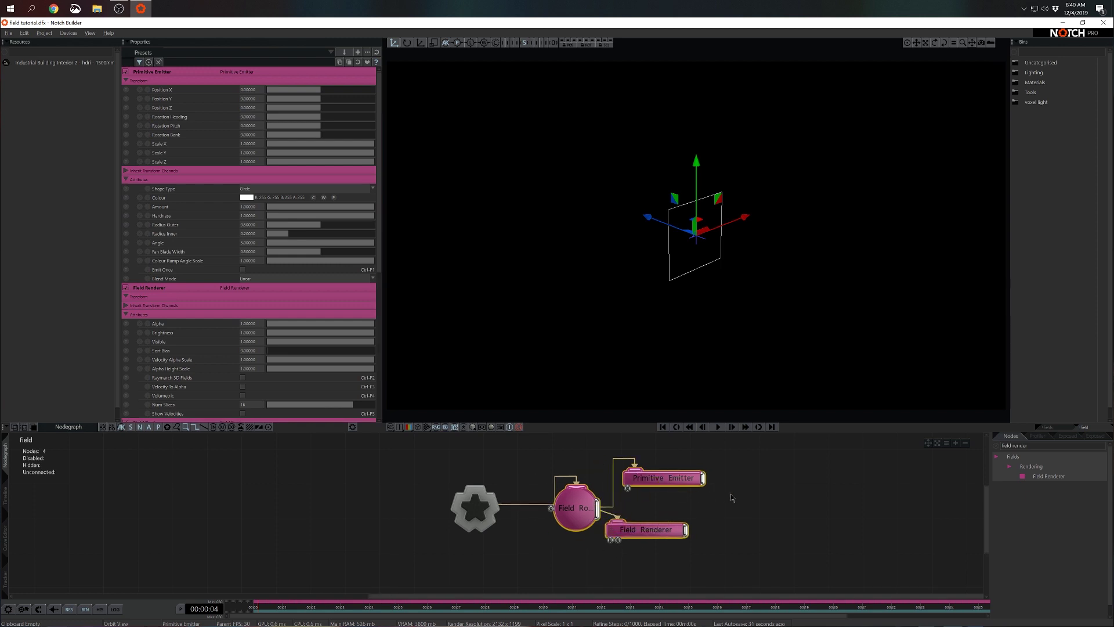
Play the timeline and inspect the emitted circle within the Field Root's bounding box.
left_click(563, 507)
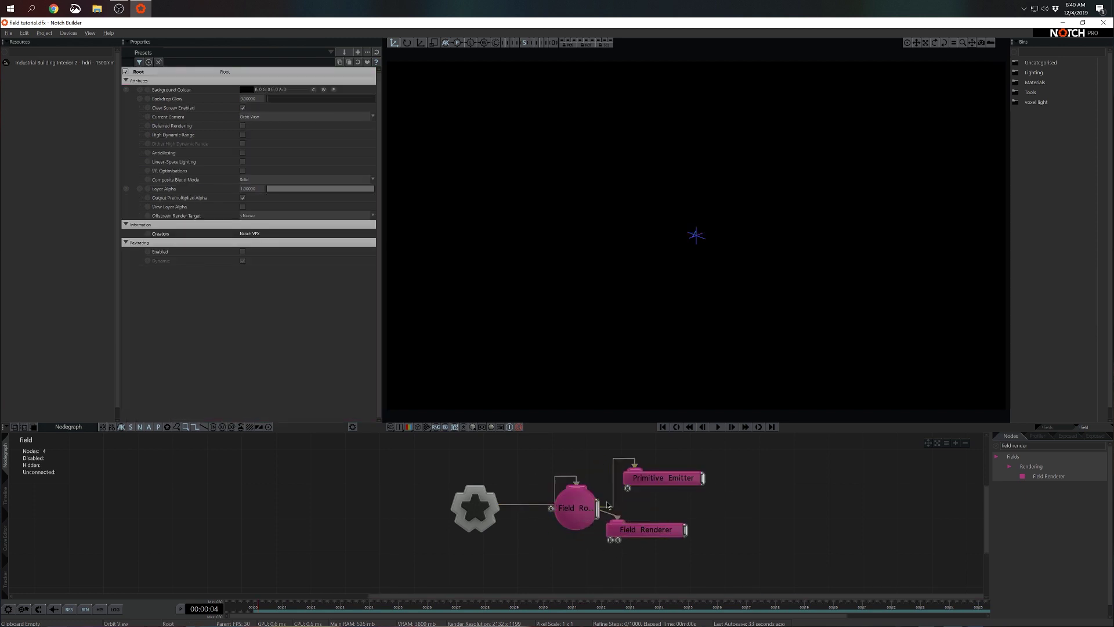
key("space")
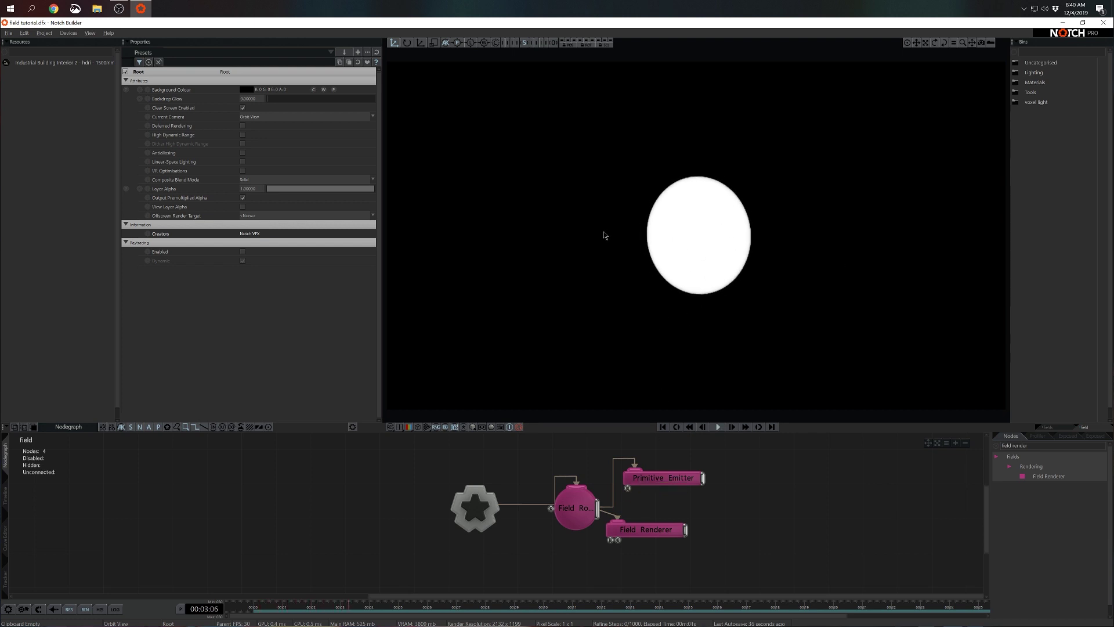
left_click(577, 523)
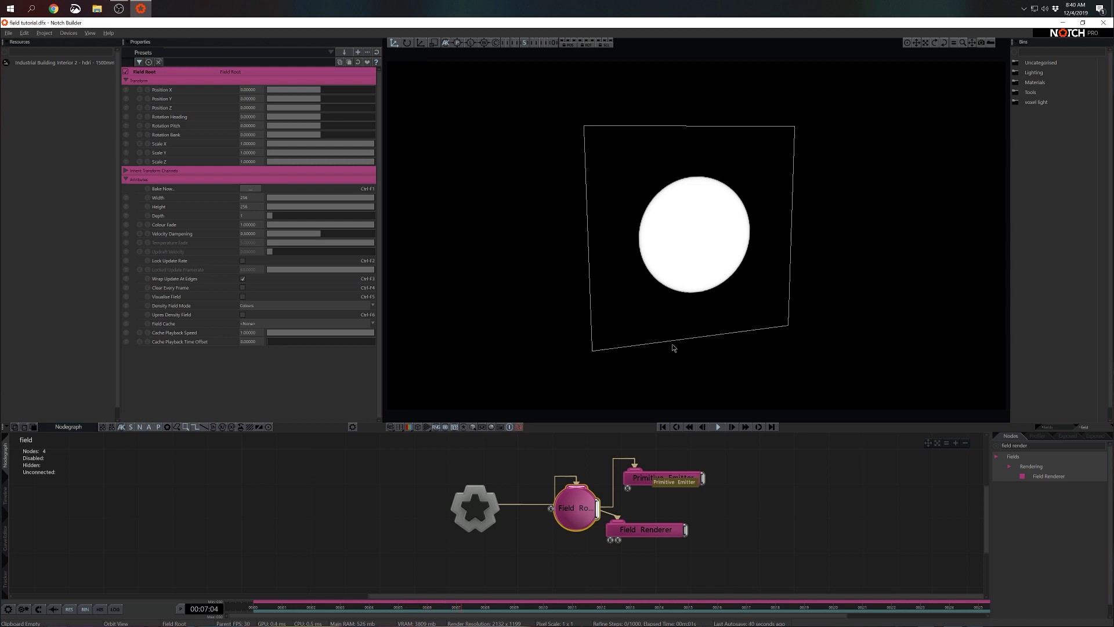
left_click_drag(772, 304, 714, 280)
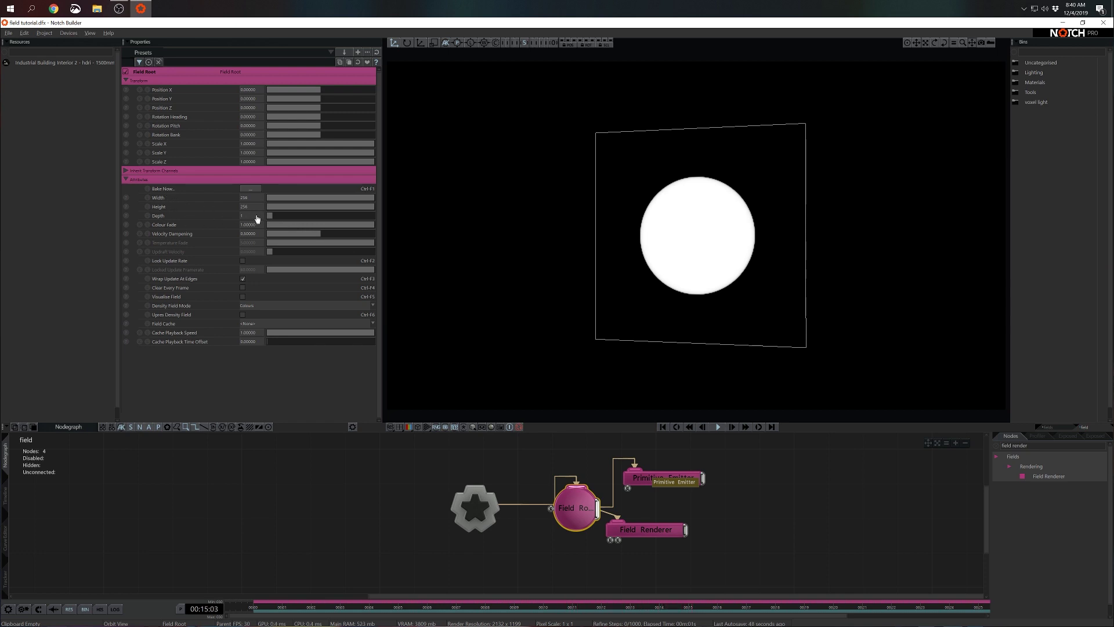
Set the Field Root's Width, Height and Depth to 150 each.
double_click(250, 198)
type("150")
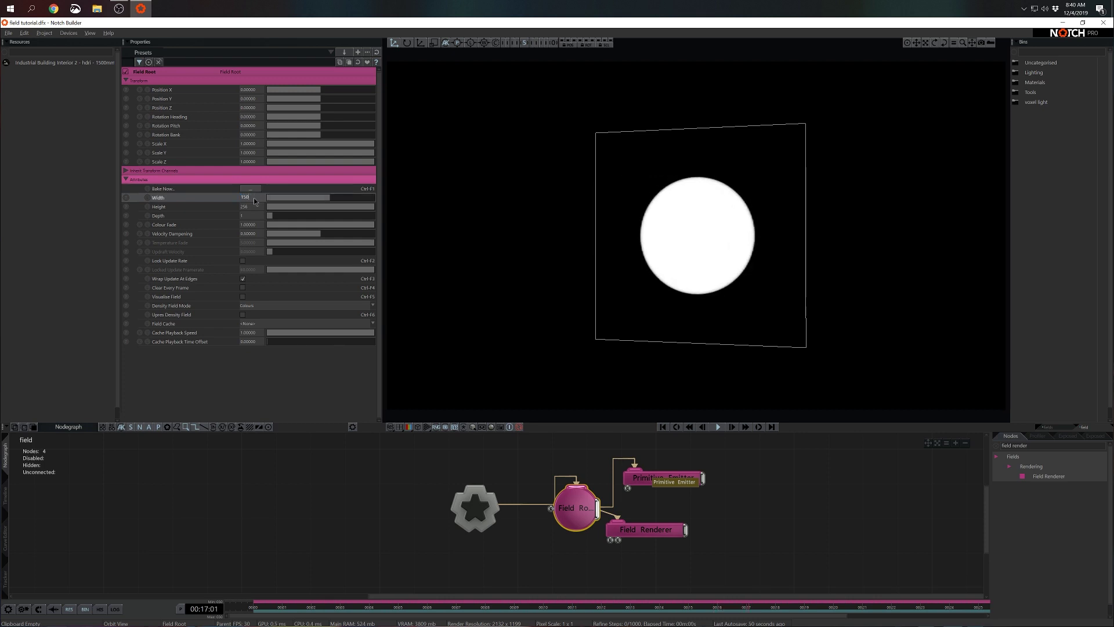
key("Tab")
type("150")
key("Tab")
type("150")
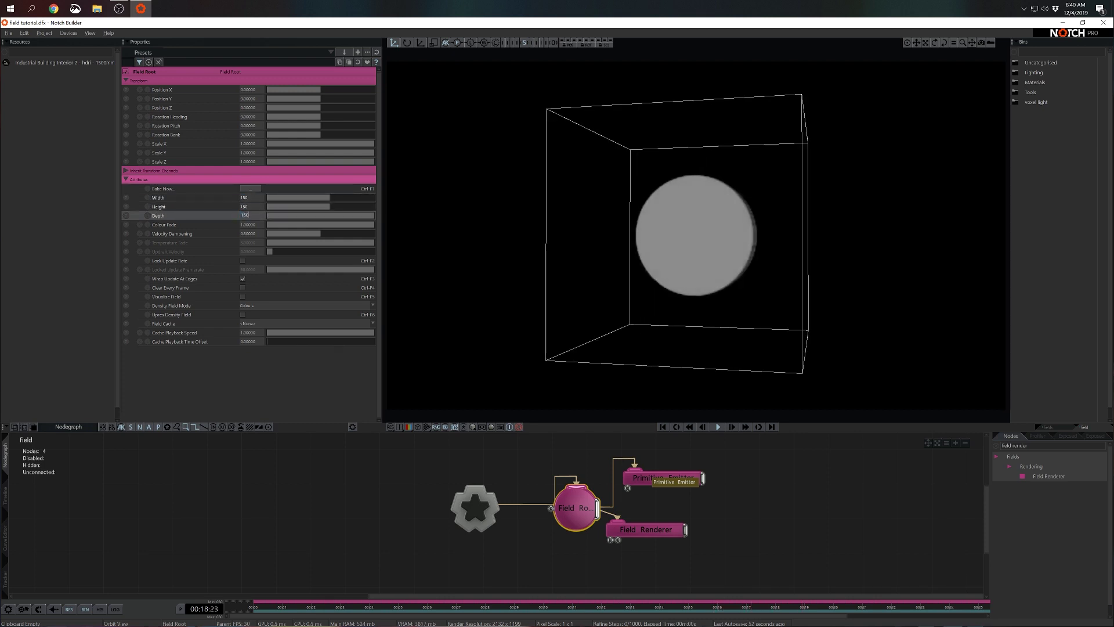
key("Return")
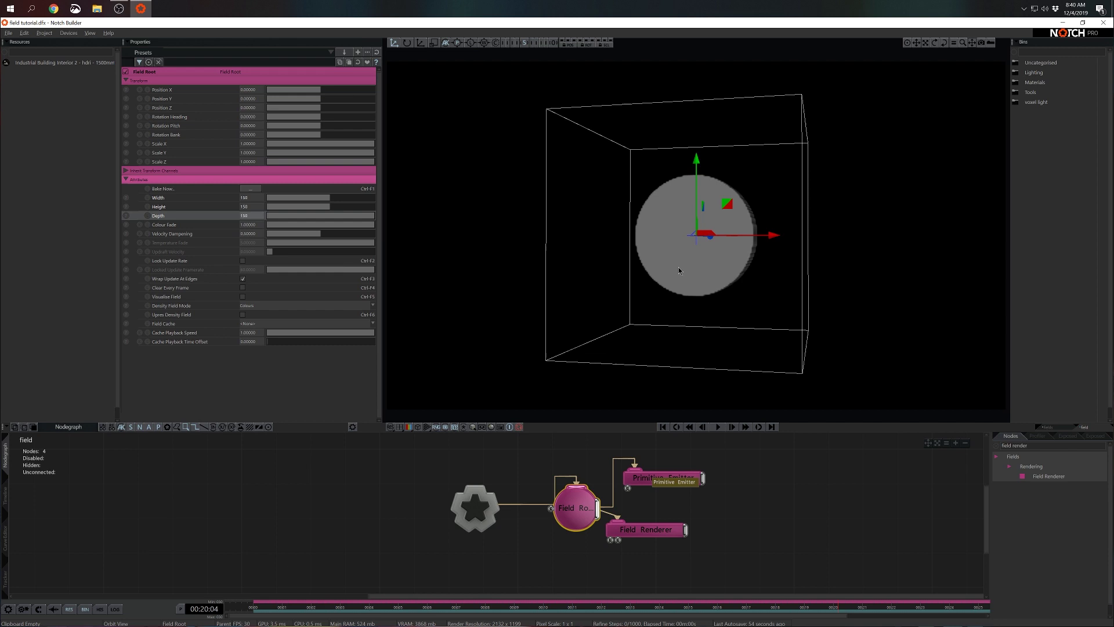
Inspect the emitted volume in 3D and change the Primitive Emitter's Shape Type to Torus.
left_click_drag(679, 270, 658, 279, "alt")
right_click_drag(658, 279, 709, 262, "alt")
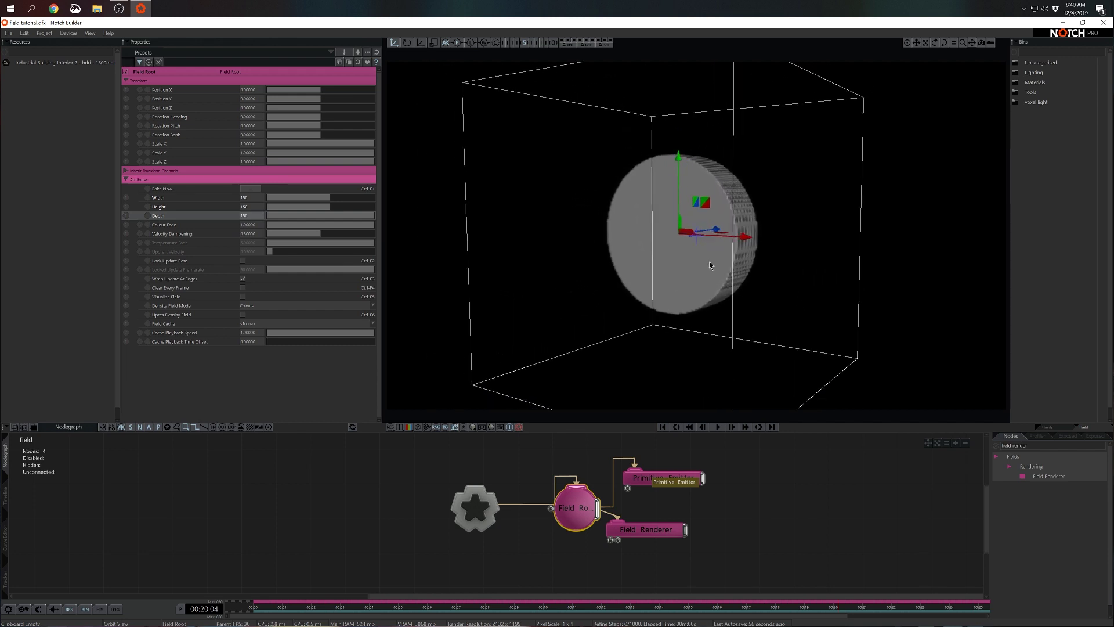
left_click_drag(709, 265, 670, 267)
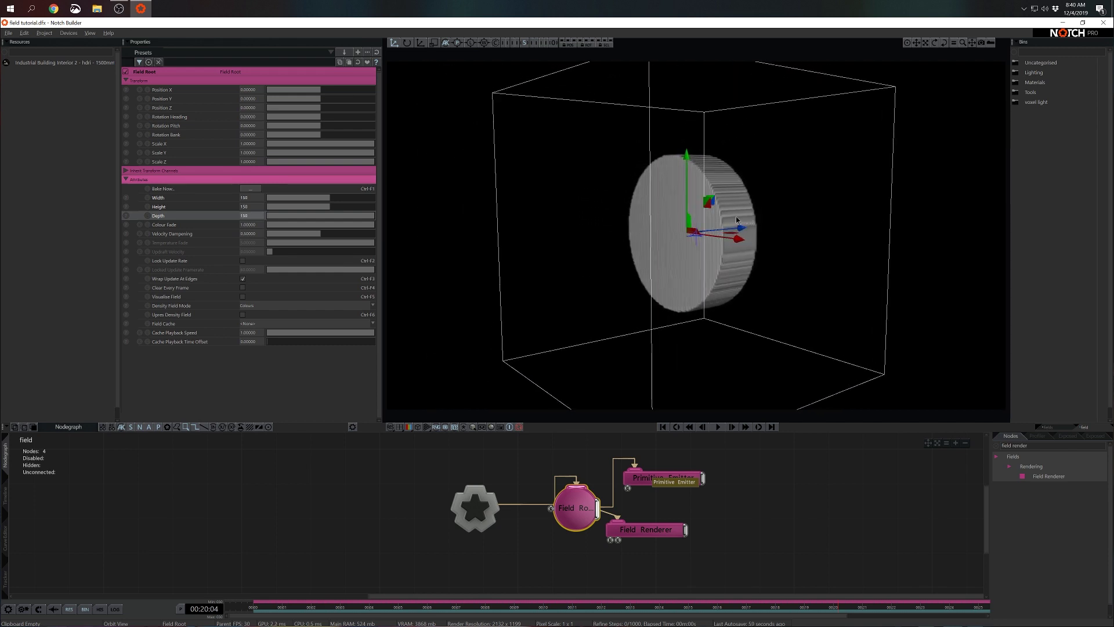
left_click_drag(737, 221, 768, 241)
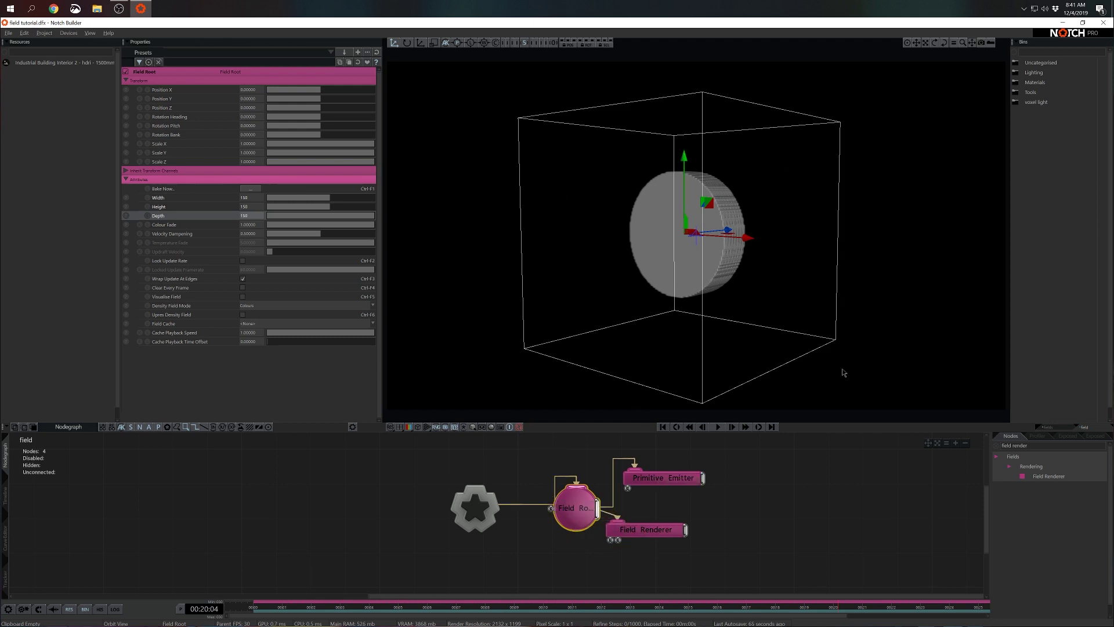
left_click(691, 478)
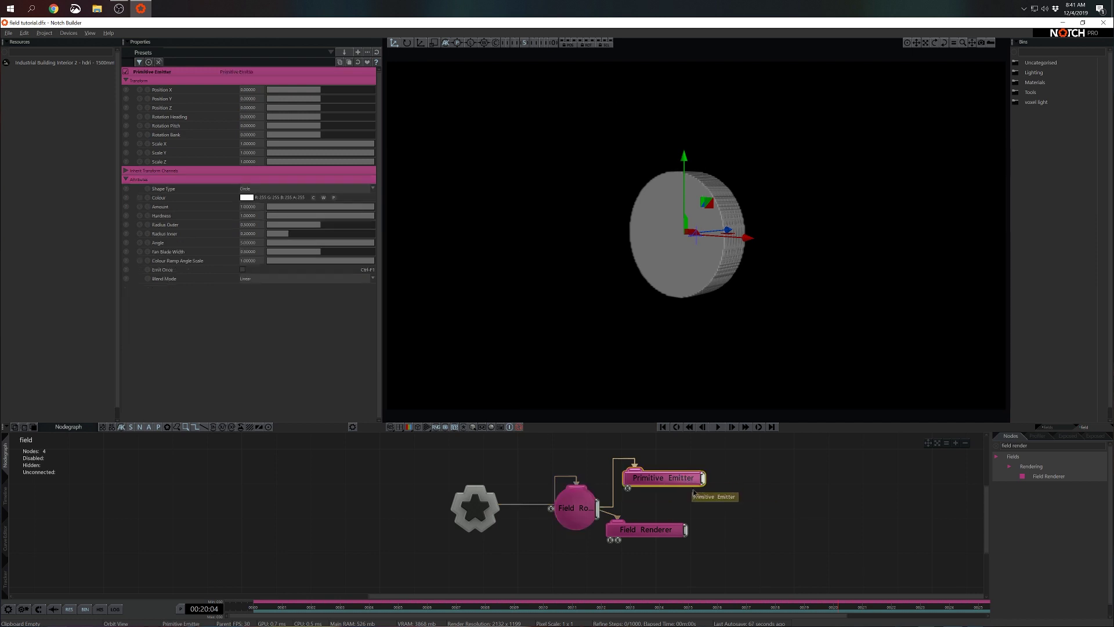
left_click(264, 190)
left_click(260, 221)
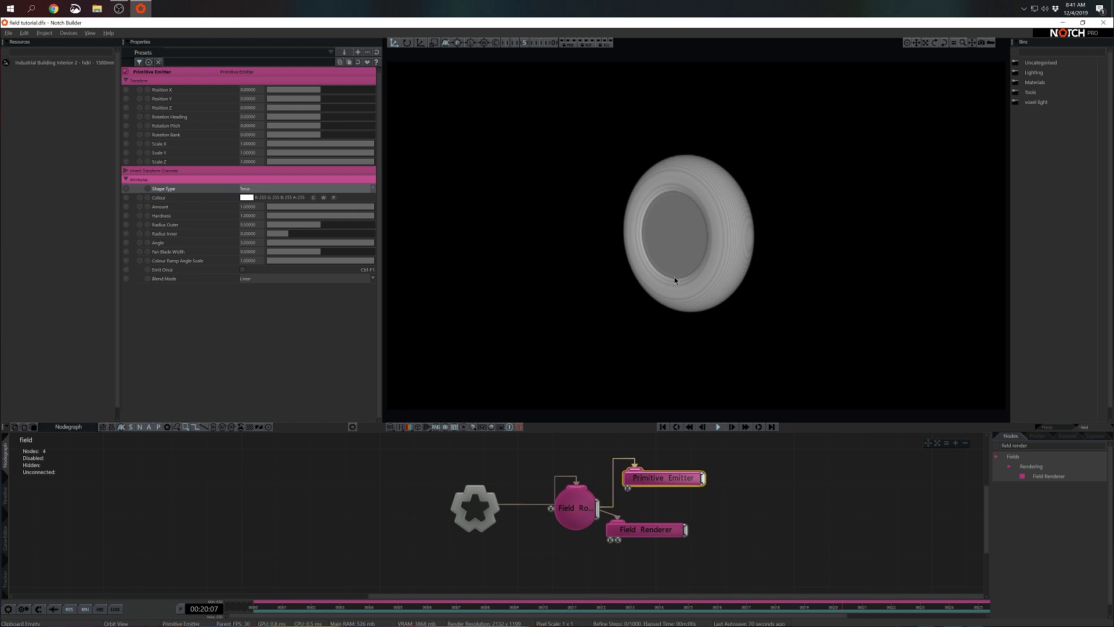
left_click_drag(674, 278, 712, 297)
Rotate the torus Primitive Emitter to a Rotation Pitch of 90 and briefly replay the timeline from the start.
left_click(666, 480)
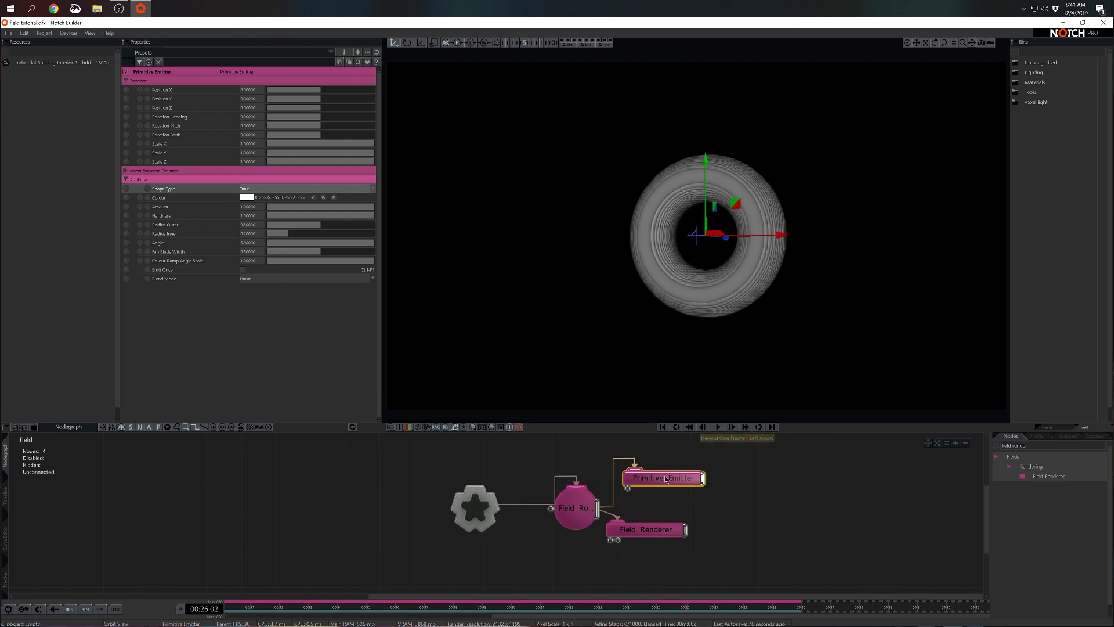
left_click(575, 508)
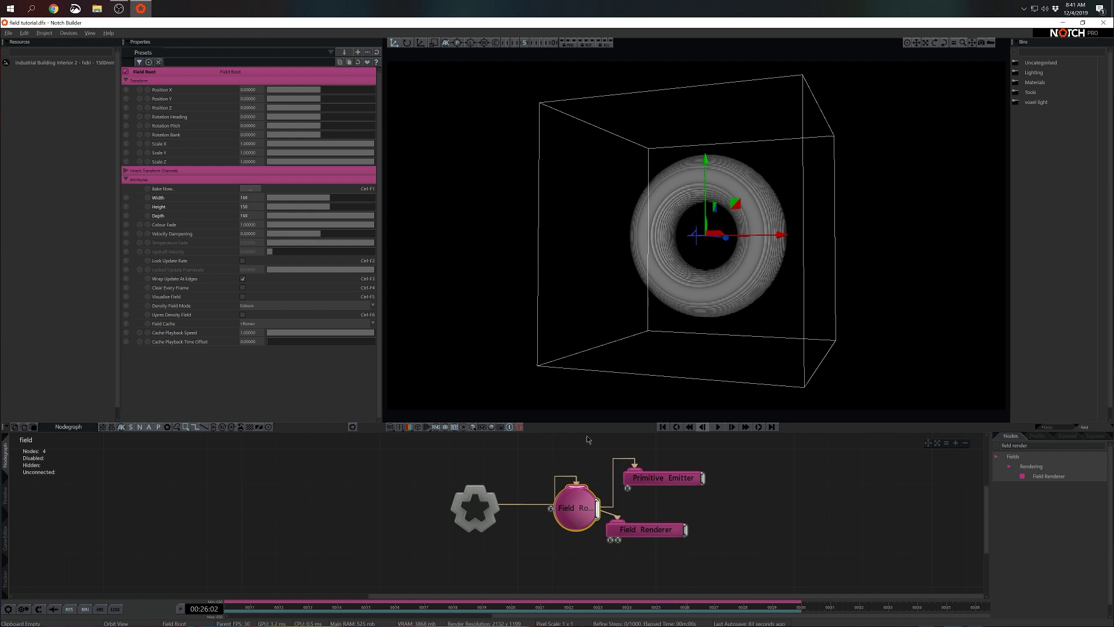
left_click(701, 477)
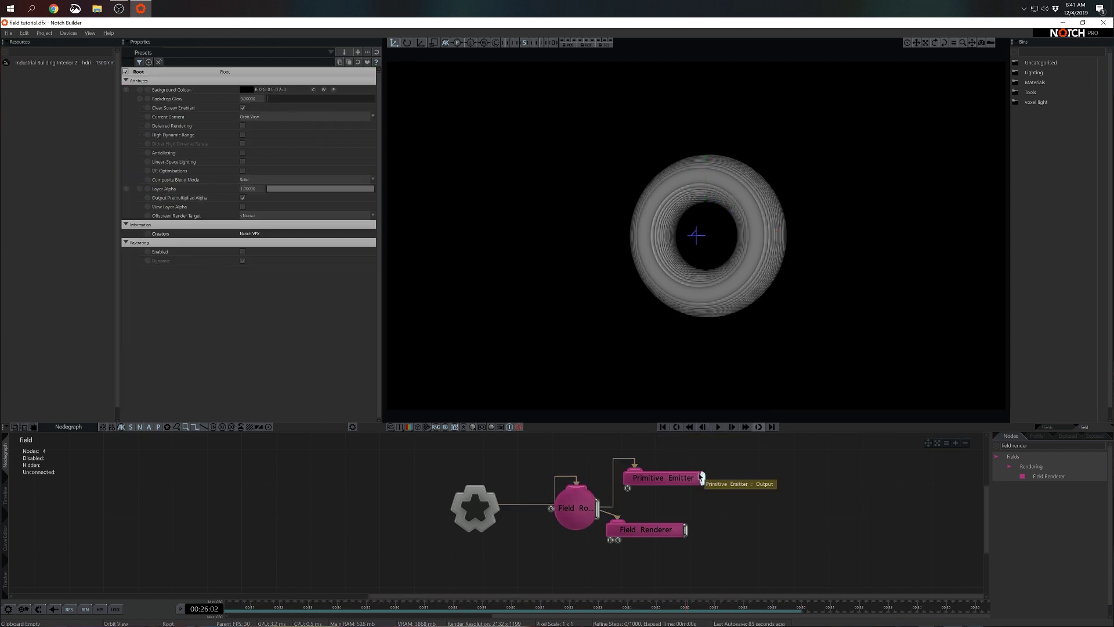
left_click(699, 478)
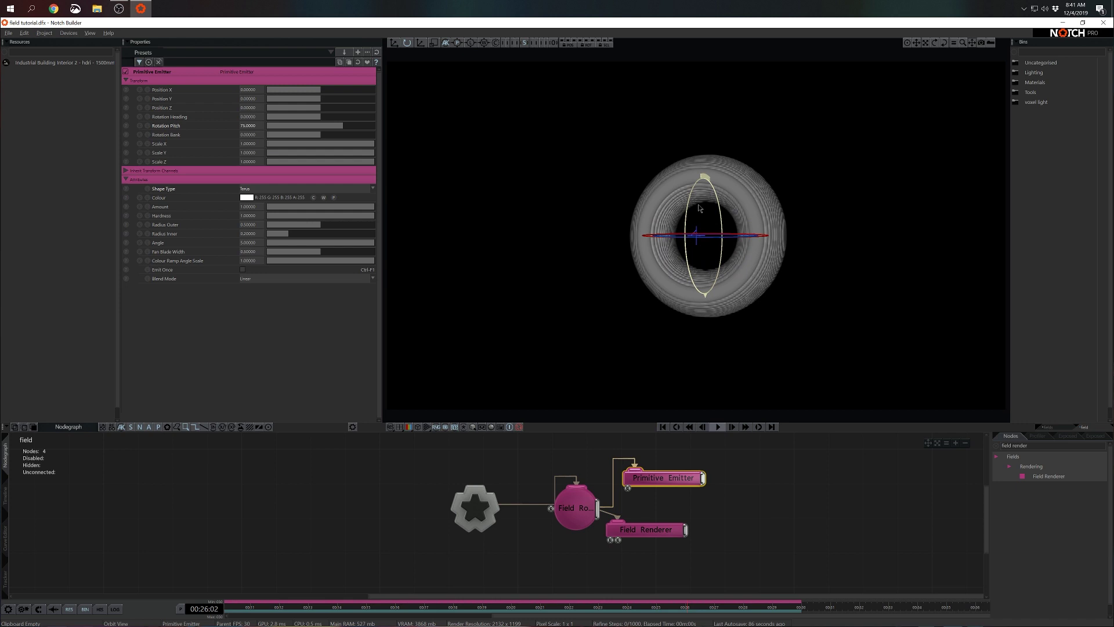
left_click_drag(699, 208, 698, 206)
key("Home")
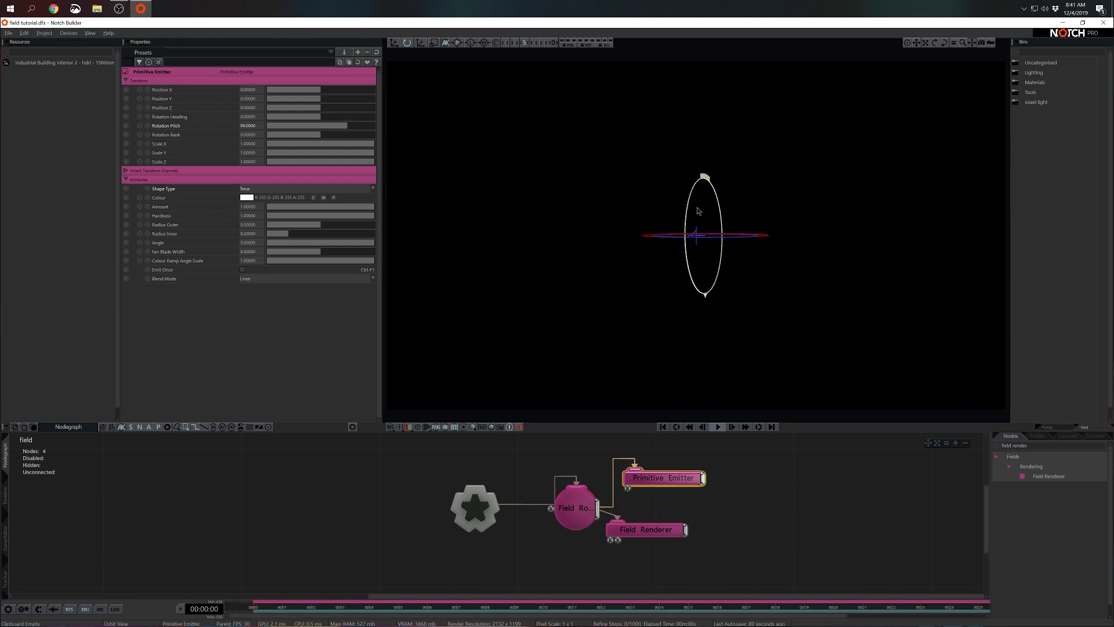
key("space")
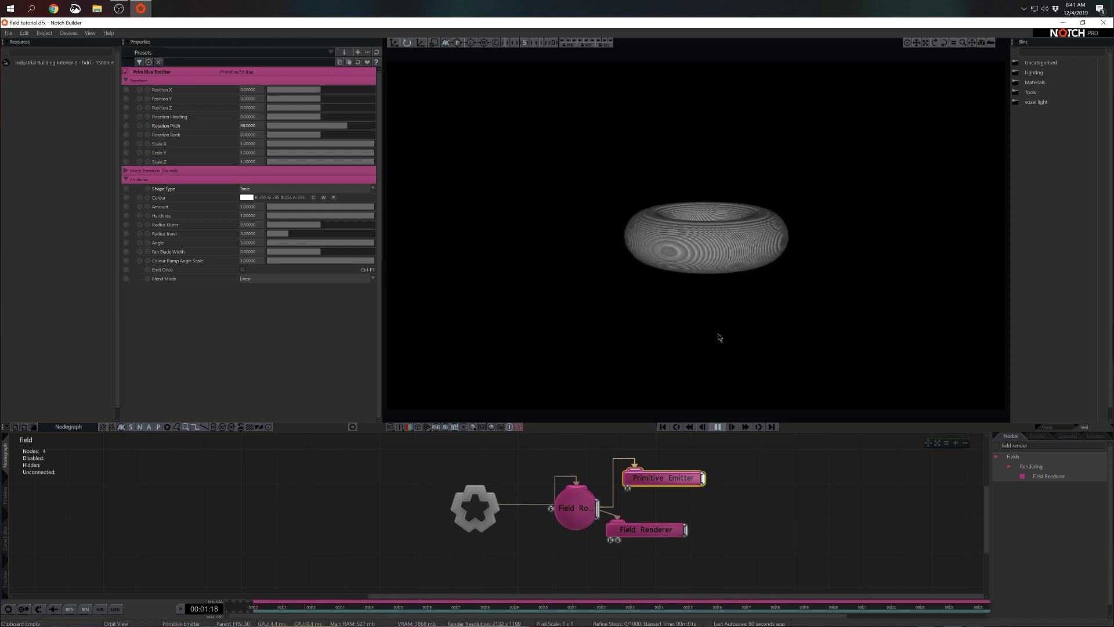
key("space")
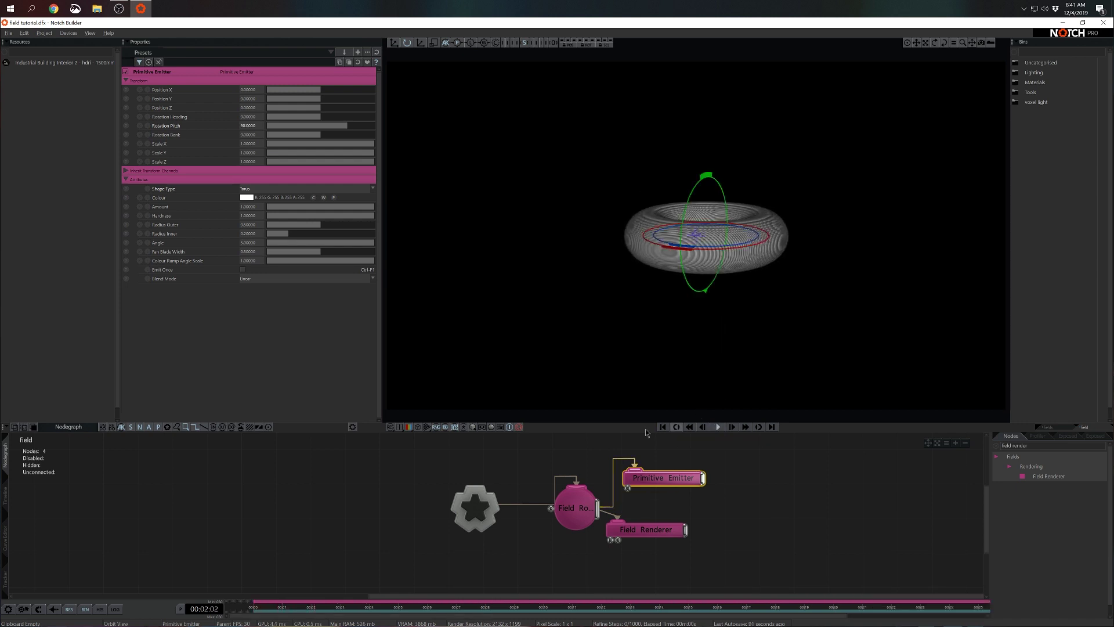
Set the Primitive Emitter's Scale X, Scale Y and Scale Z to 0.5 each.
double_click(252, 144)
type("0.5")
key("Tab")
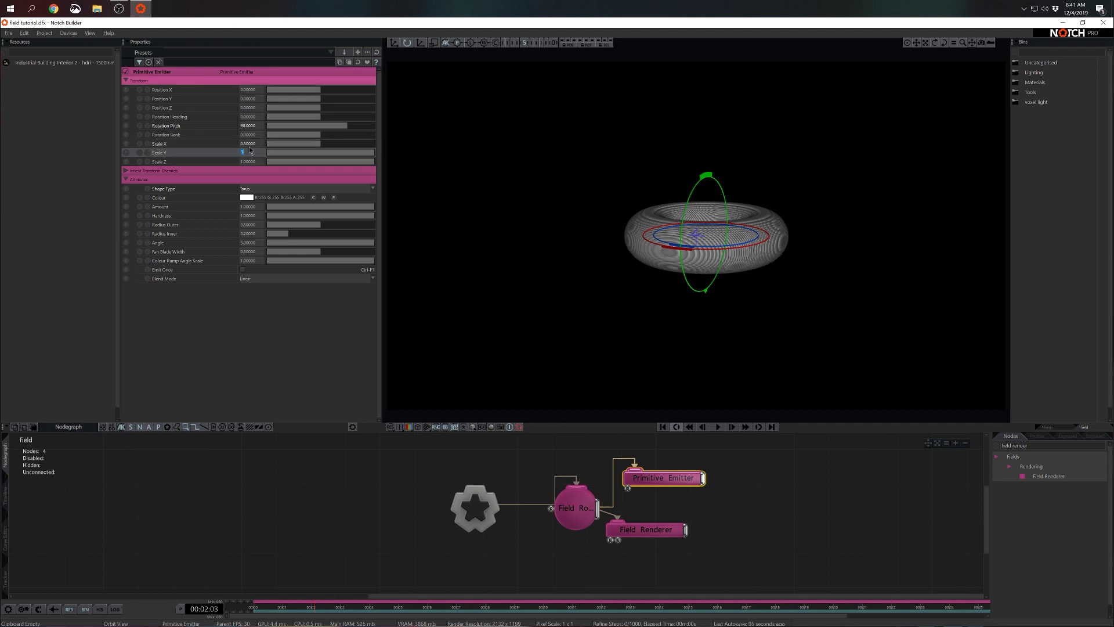
type("0.5")
key("Tab")
type("0.5")
key("Return")
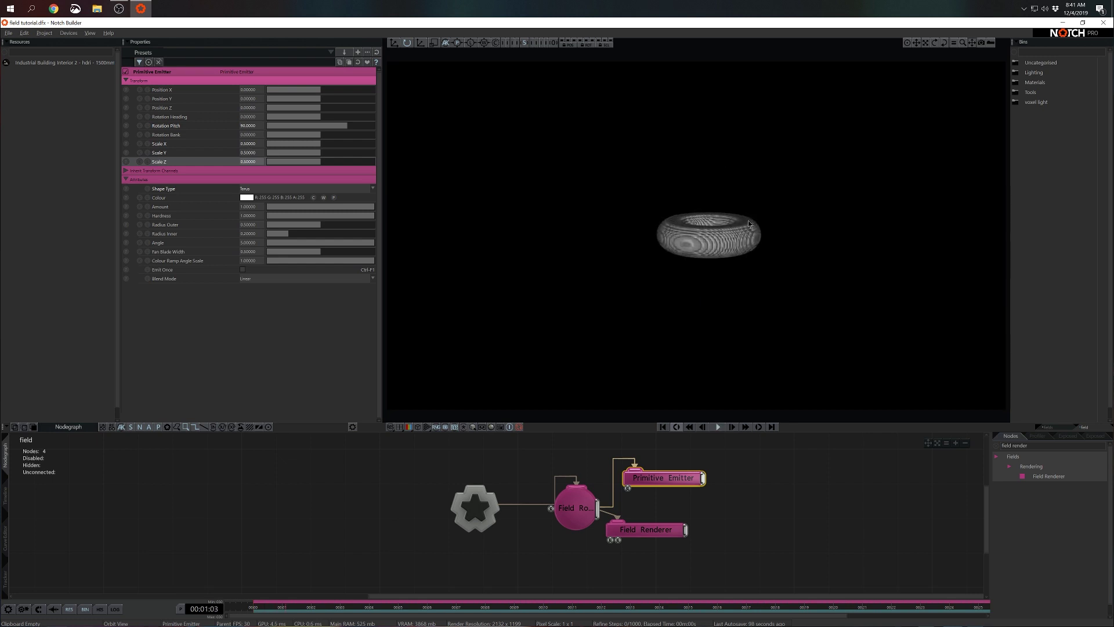
Lower the torus Primitive Emitter to a Position Y of about -0.8, near the floor of the Field Root's bounding box.
left_click(589, 508)
left_click_drag(759, 347, 687, 227, "alt")
scroll(745, 288, "down", 4)
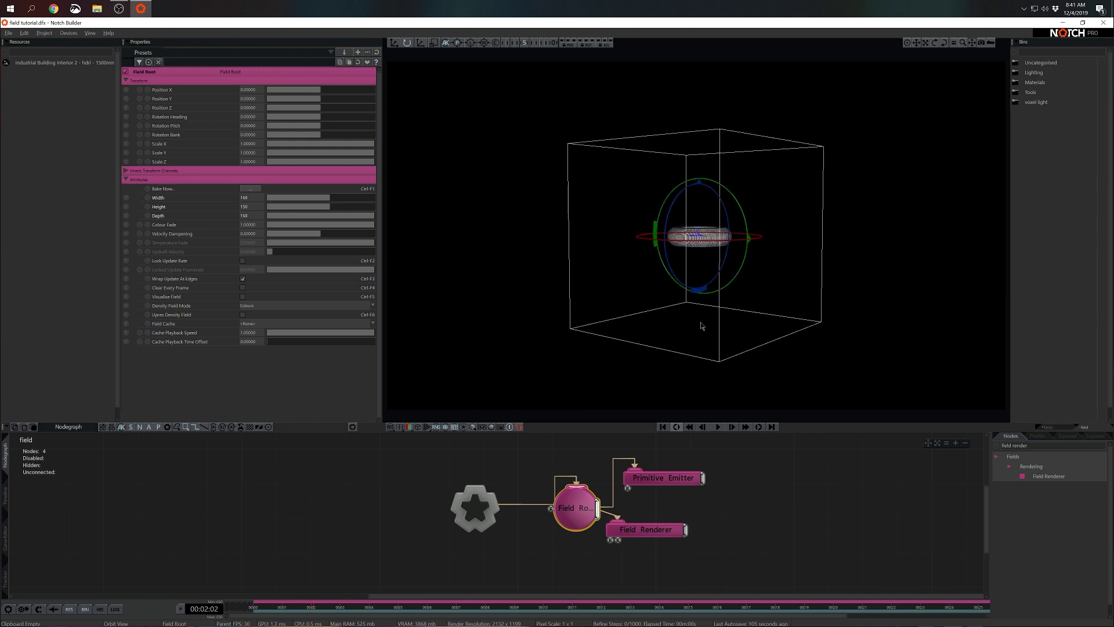
left_click(663, 478)
key("w")
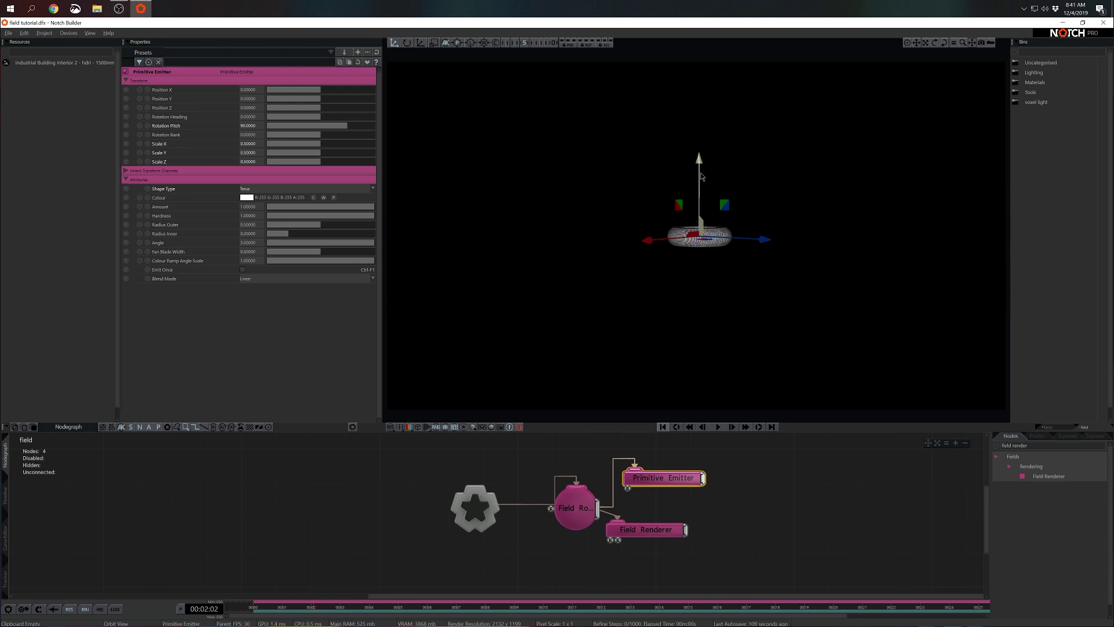
left_click_drag(700, 173, 700, 243)
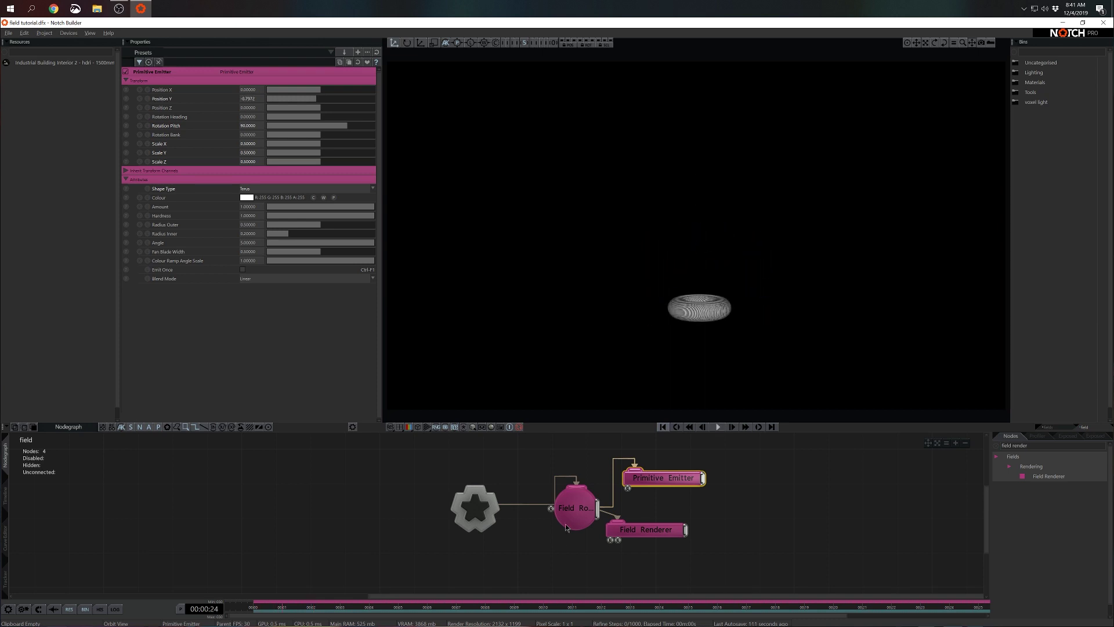
left_click(566, 525)
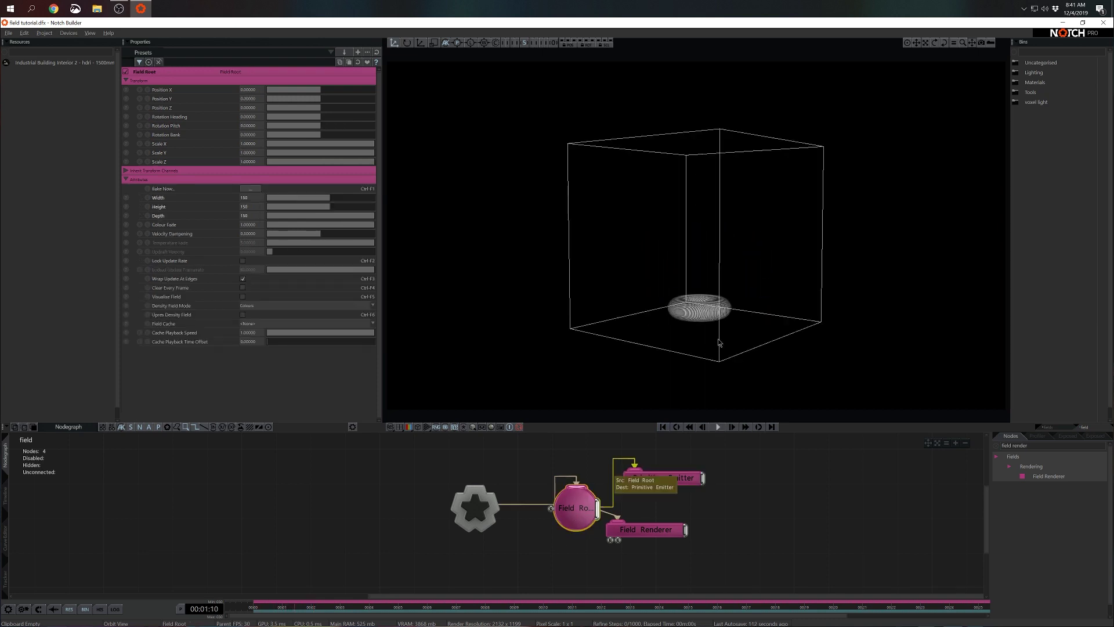
middle_click_drag(719, 341, 769, 347)
left_click_drag(770, 346, 725, 319)
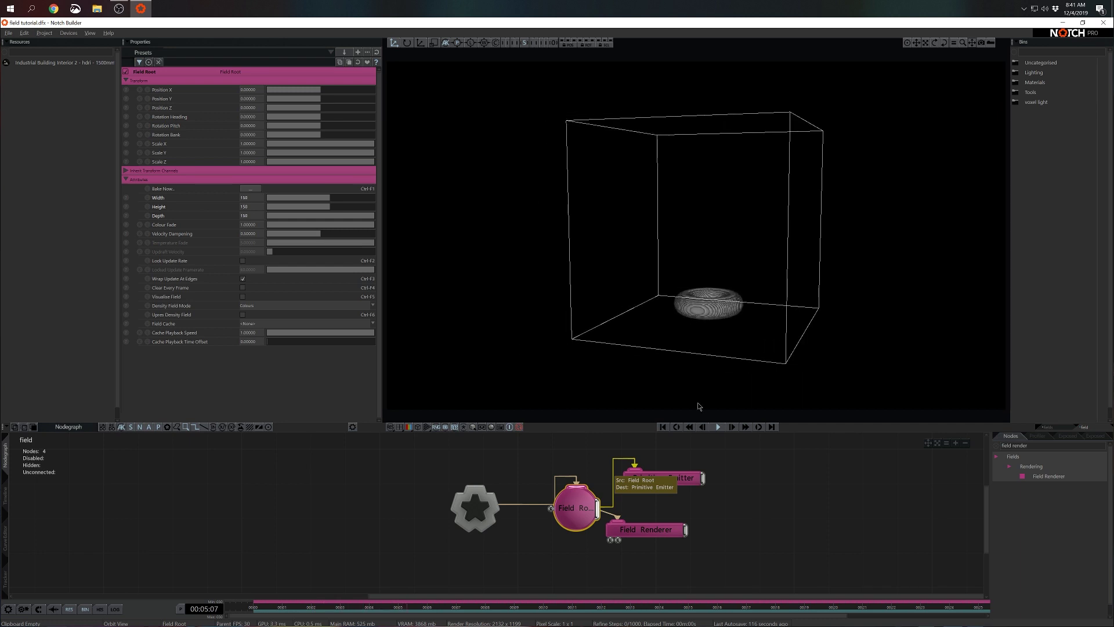
Reposition the Field Renderer node directly beneath the Primitive Emitter in the node graph.
left_click(753, 527)
left_click_drag(624, 528, 657, 511)
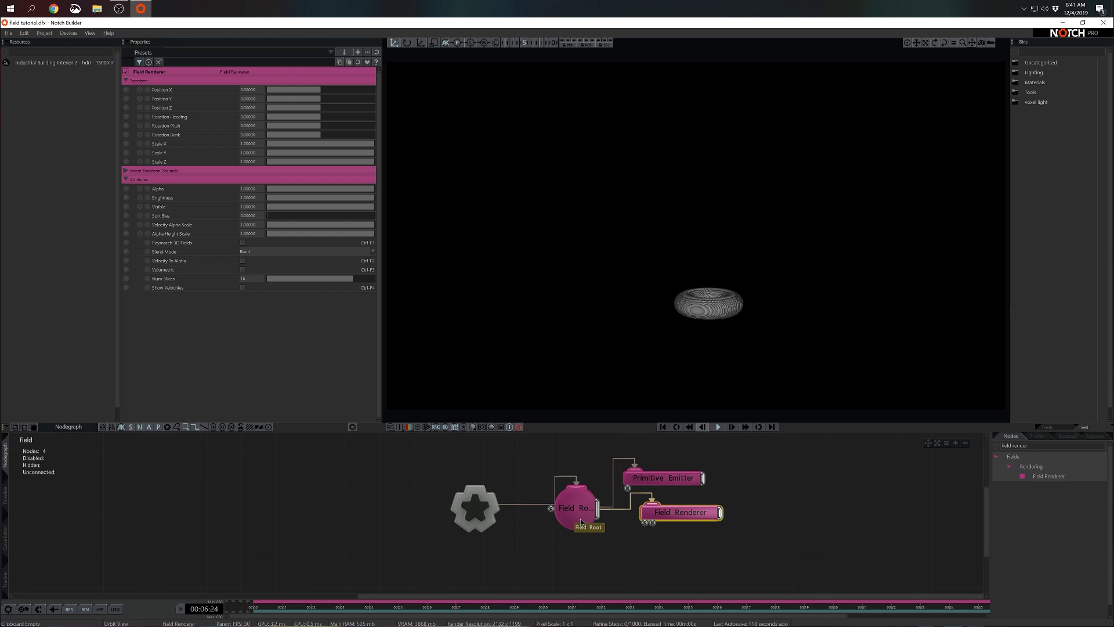
key("space")
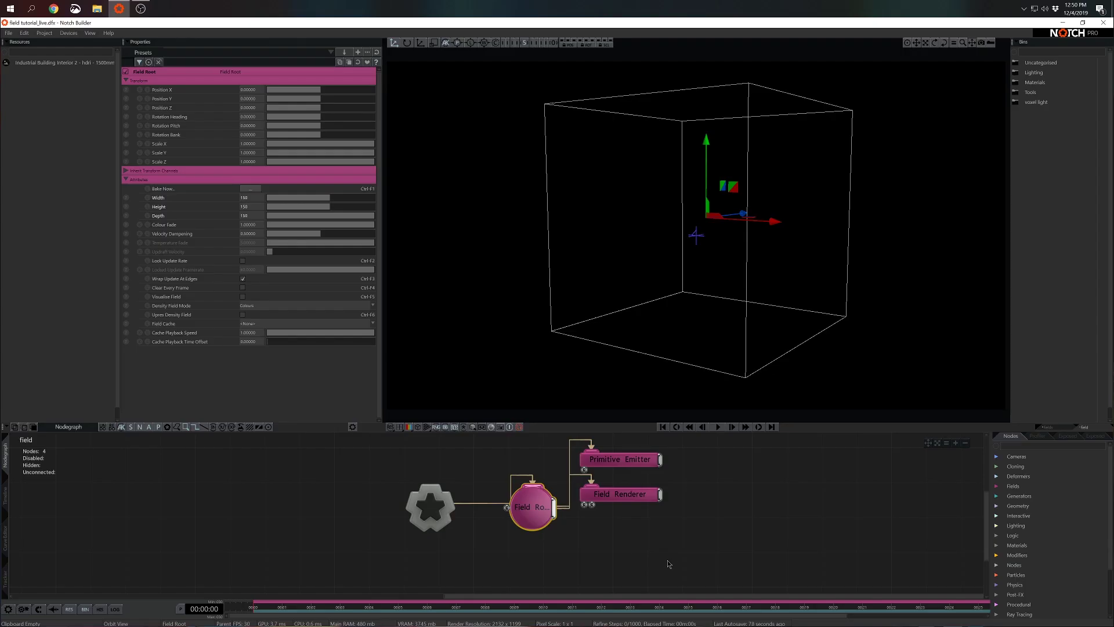
Enable Upres Density Field on the Field Root, set its Density Field Mode to Densities and Temperatures, and play the simulation.
left_click(243, 315)
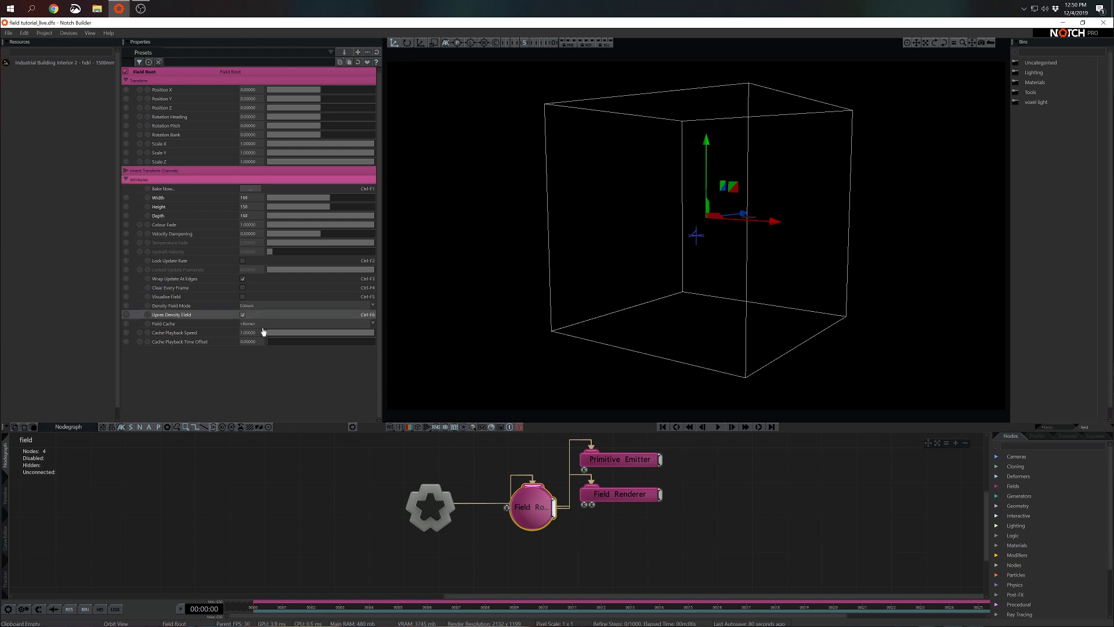
left_click(259, 308)
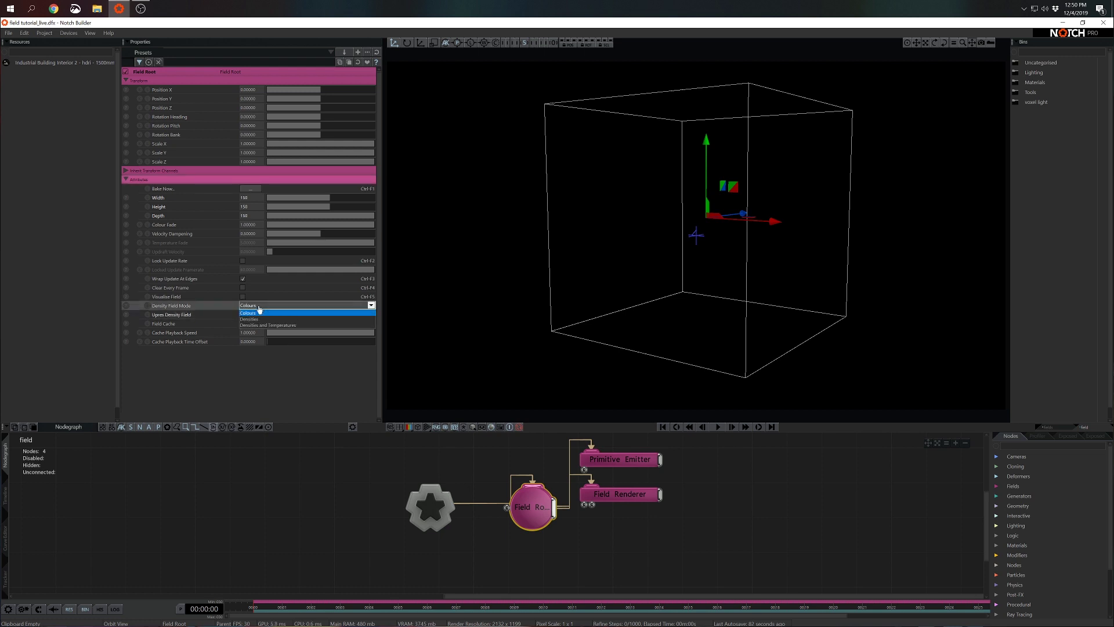
left_click(260, 326)
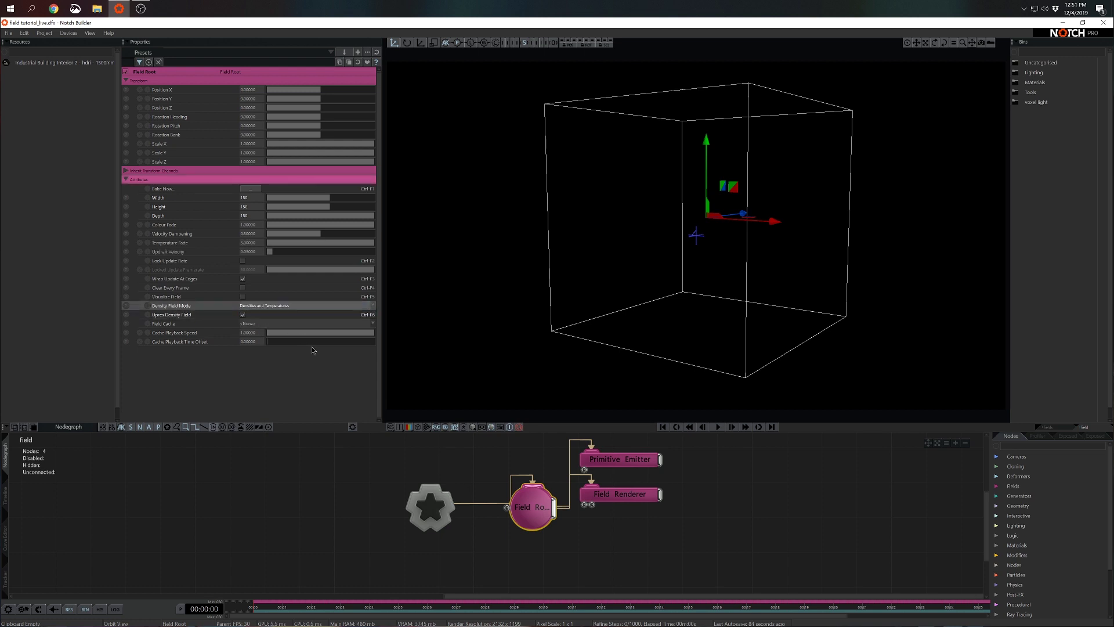
key("space")
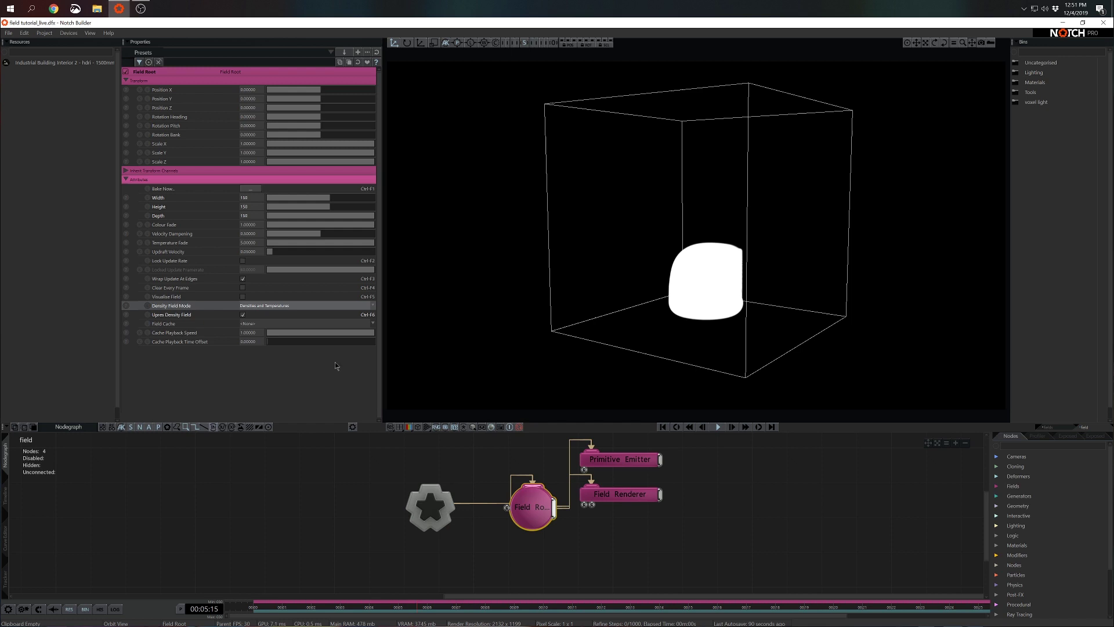
key("space")
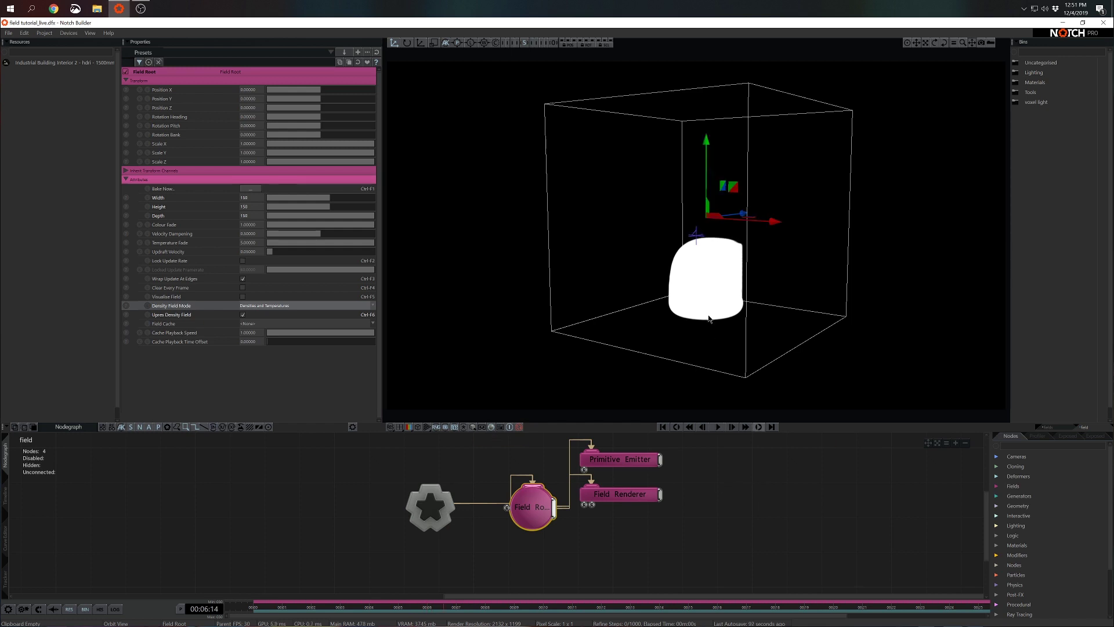
left_click_drag(701, 327, 909, 386)
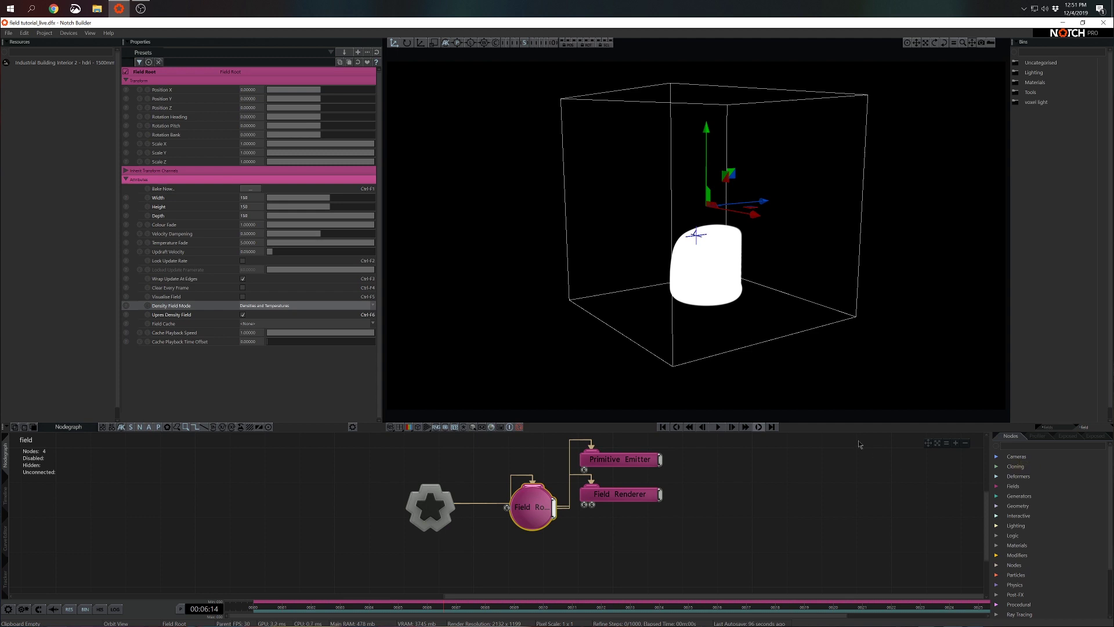
Add a fields Fluid Affector node under the Field Root and replay the simulation from the start.
left_click(1018, 444)
type("fluid")
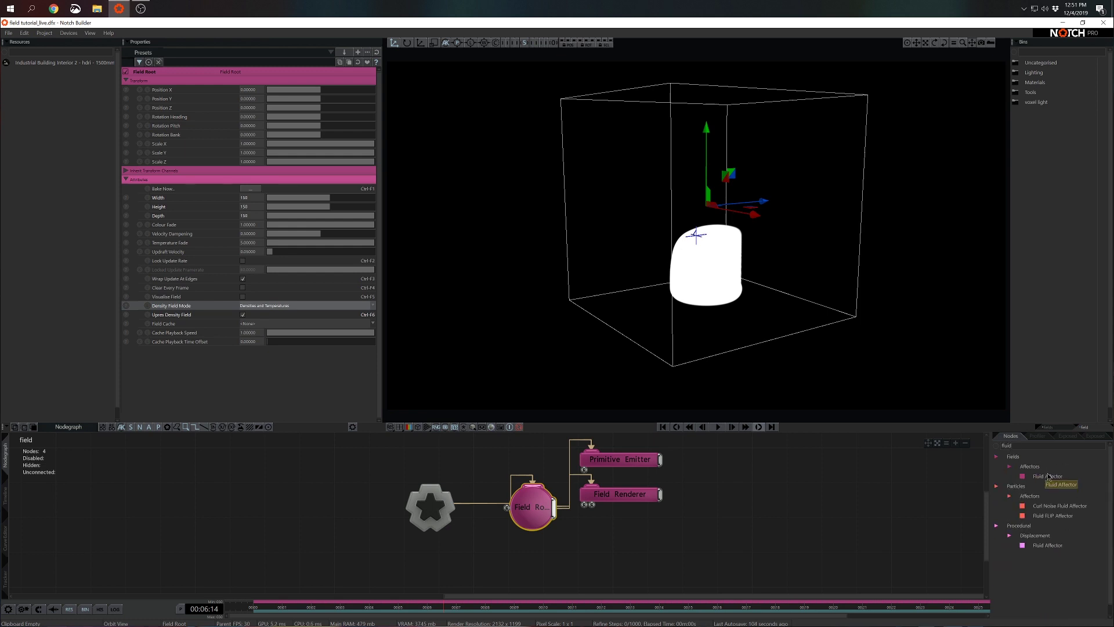
left_click_drag(1048, 477, 674, 543)
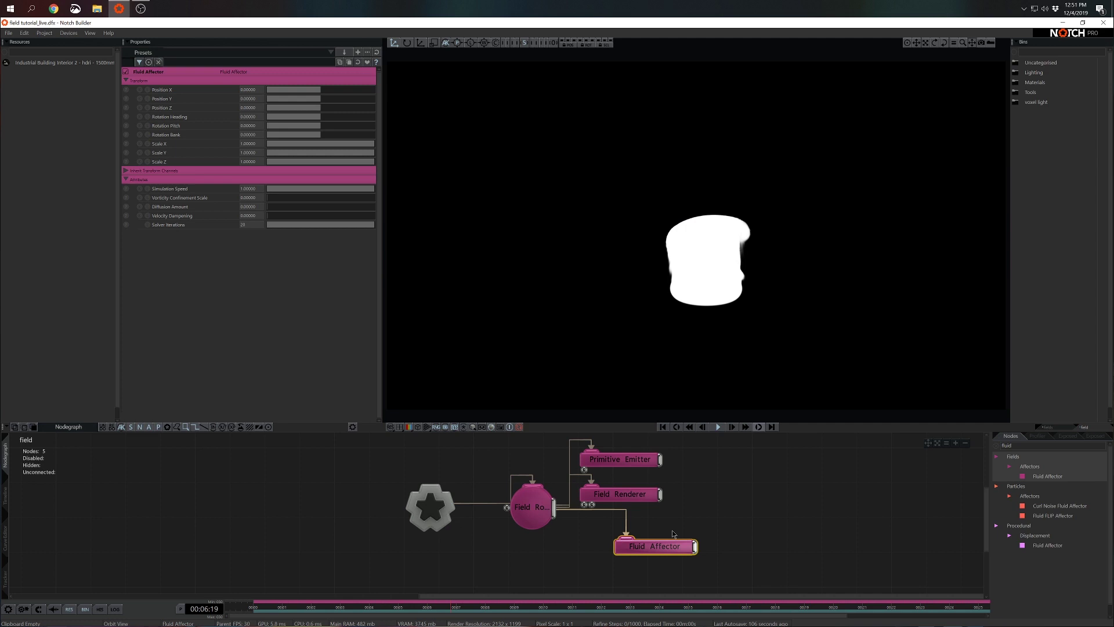
key("Home")
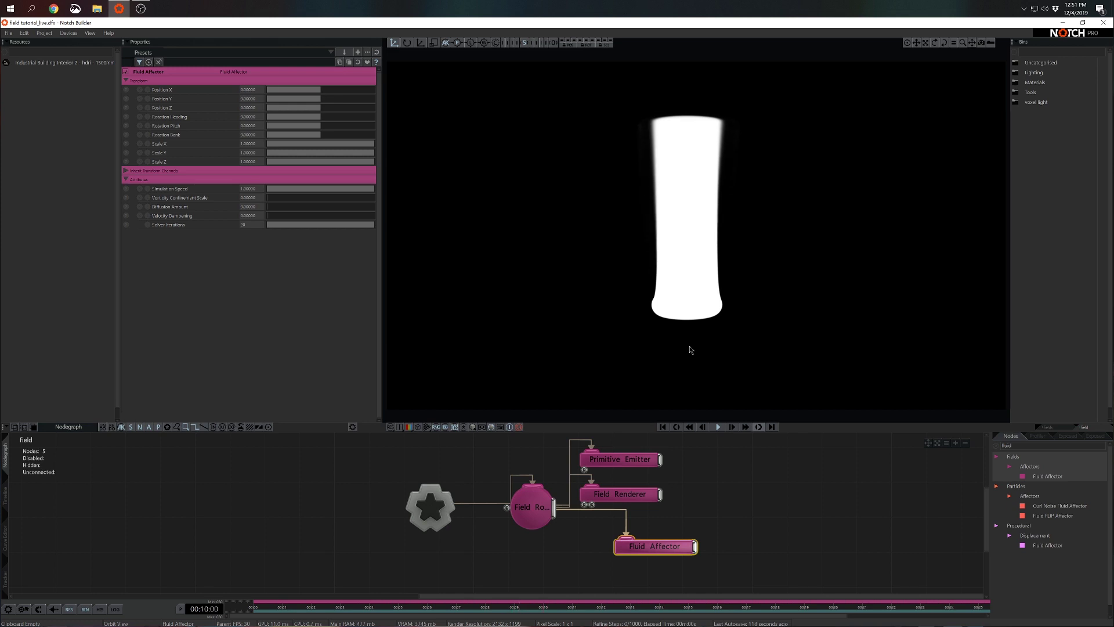
key("space")
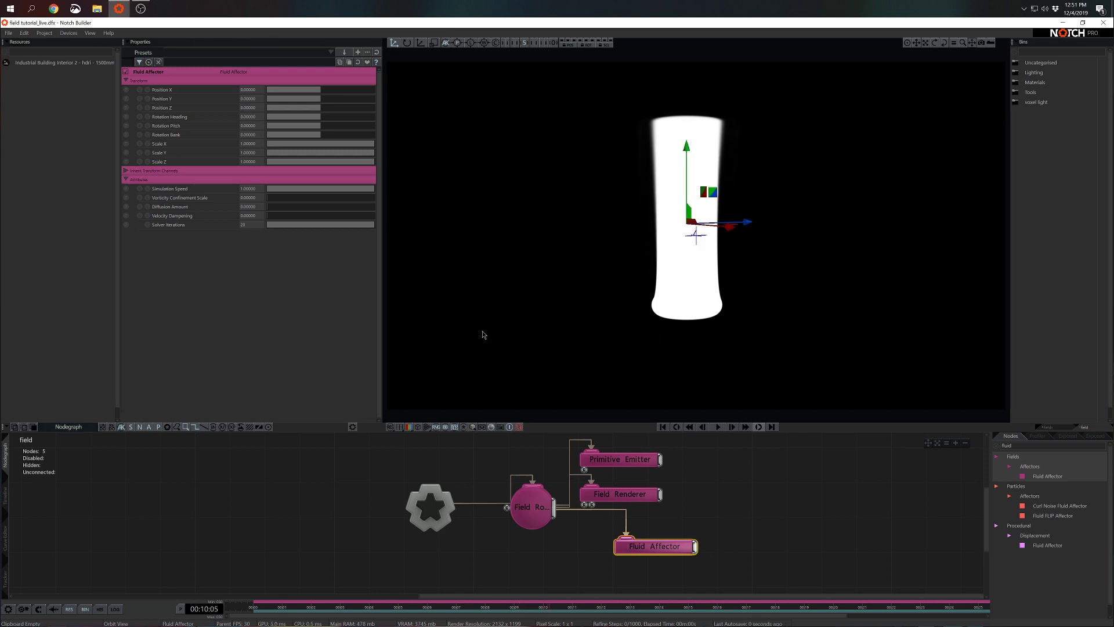
Set the Fluid Affector's Simulation Speed to 0.8 and Vorticity Confinement Scale to 3.
left_click(254, 188)
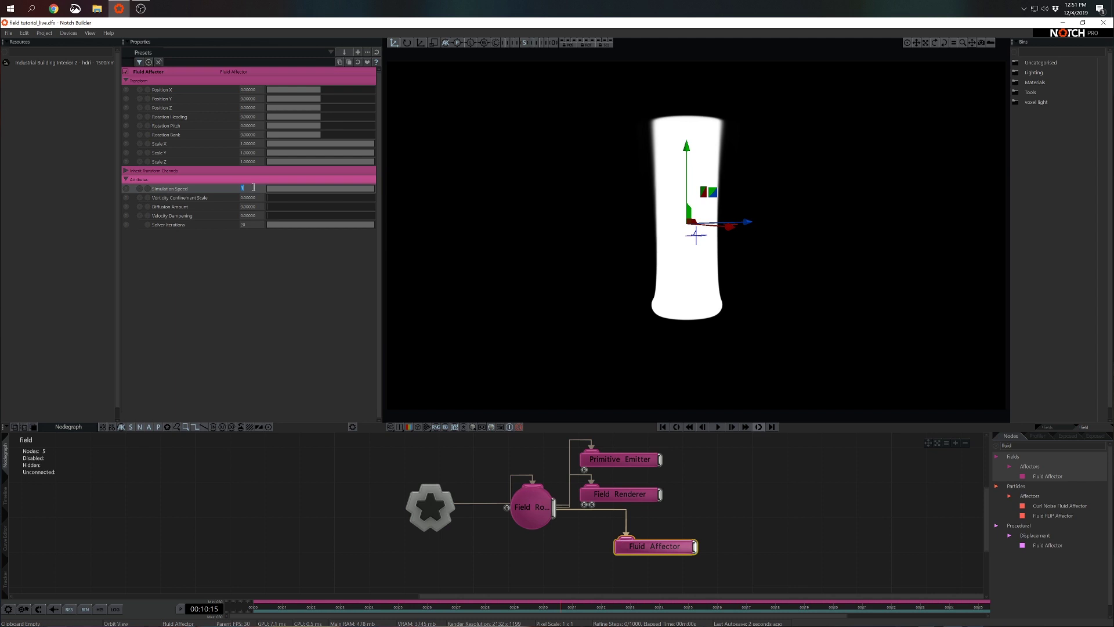
type("0.8")
key("Return")
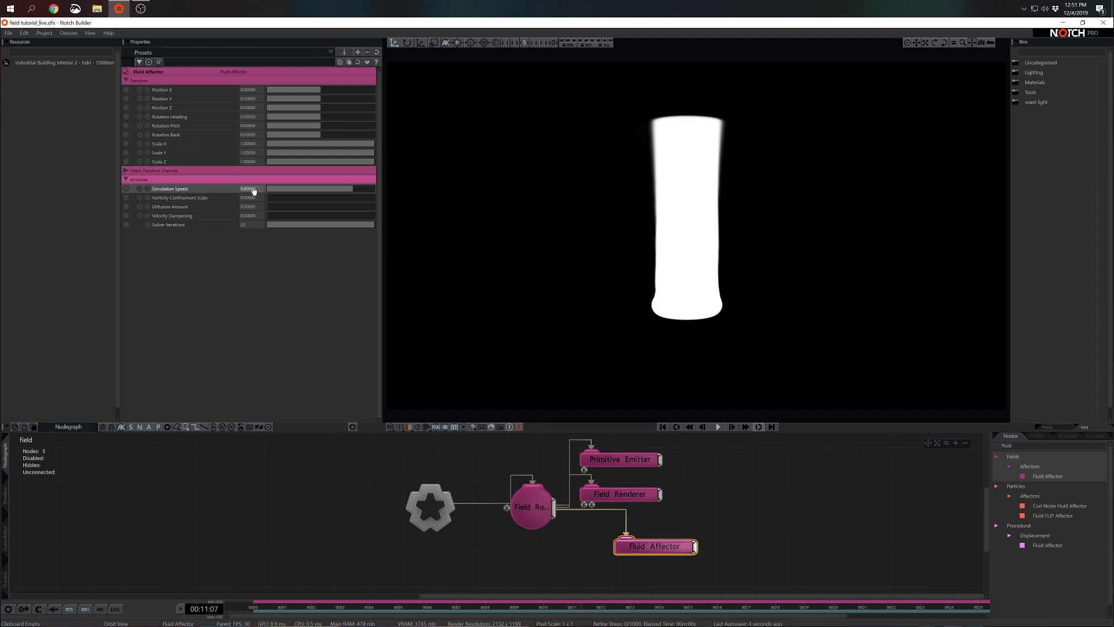
left_click(254, 197)
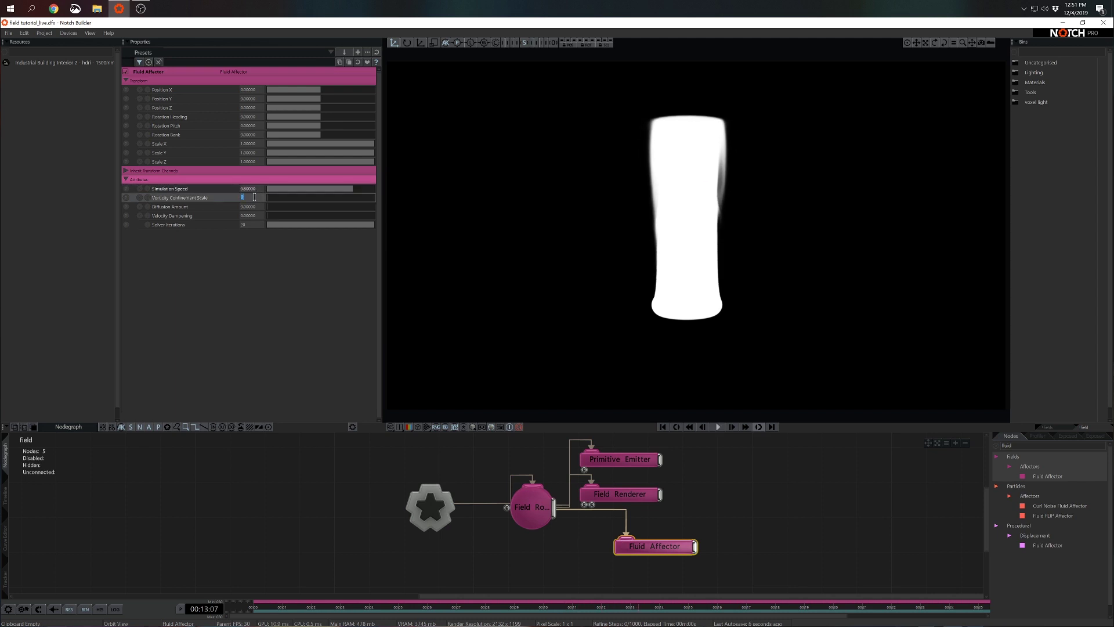
type("3")
key("Return")
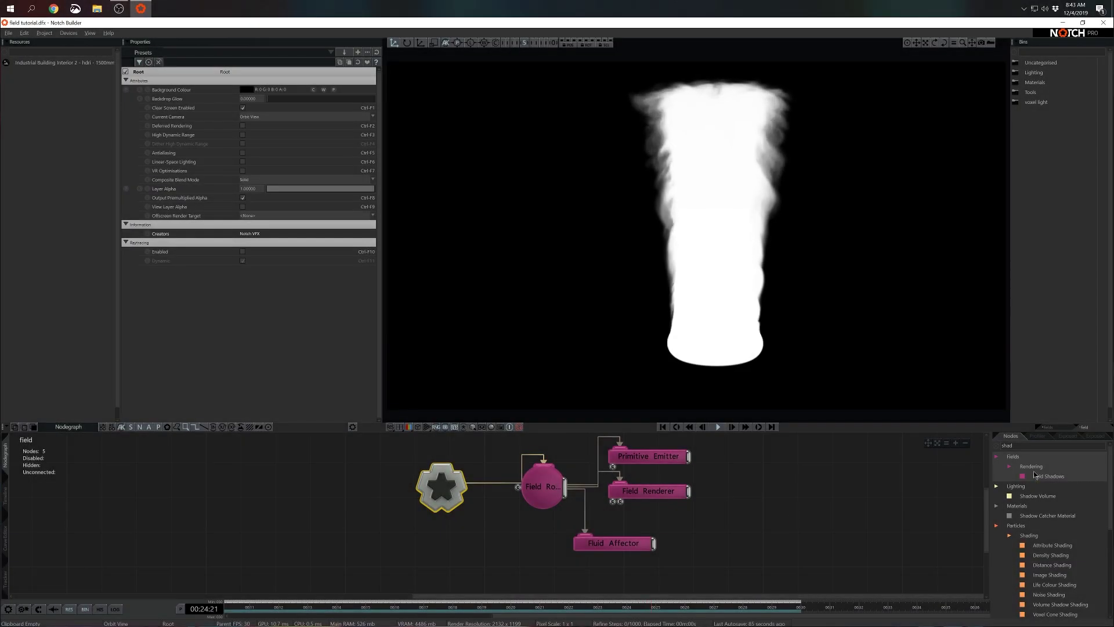
Add a Field Shadows node beneath the Field Renderer and connect it to the Field Root's output.
left_click_drag(1034, 475, 737, 504)
middle_click_drag(744, 466, 725, 485)
left_click_drag(728, 463, 645, 512)
left_click_drag(650, 512, 651, 478)
left_click_drag(715, 532, 646, 516)
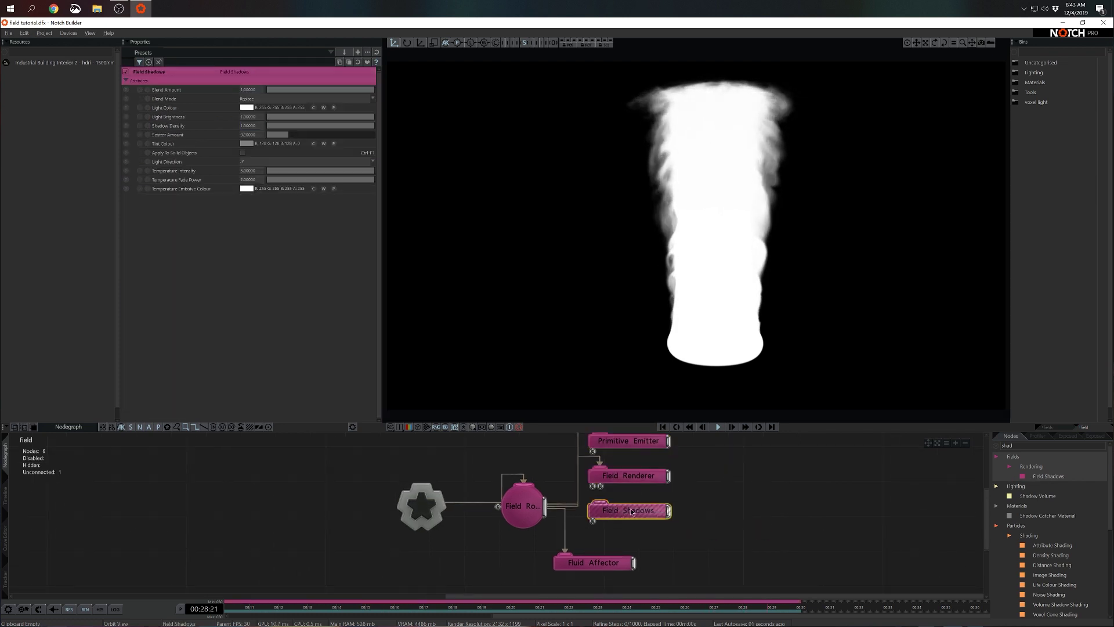
left_click_drag(545, 506, 600, 501)
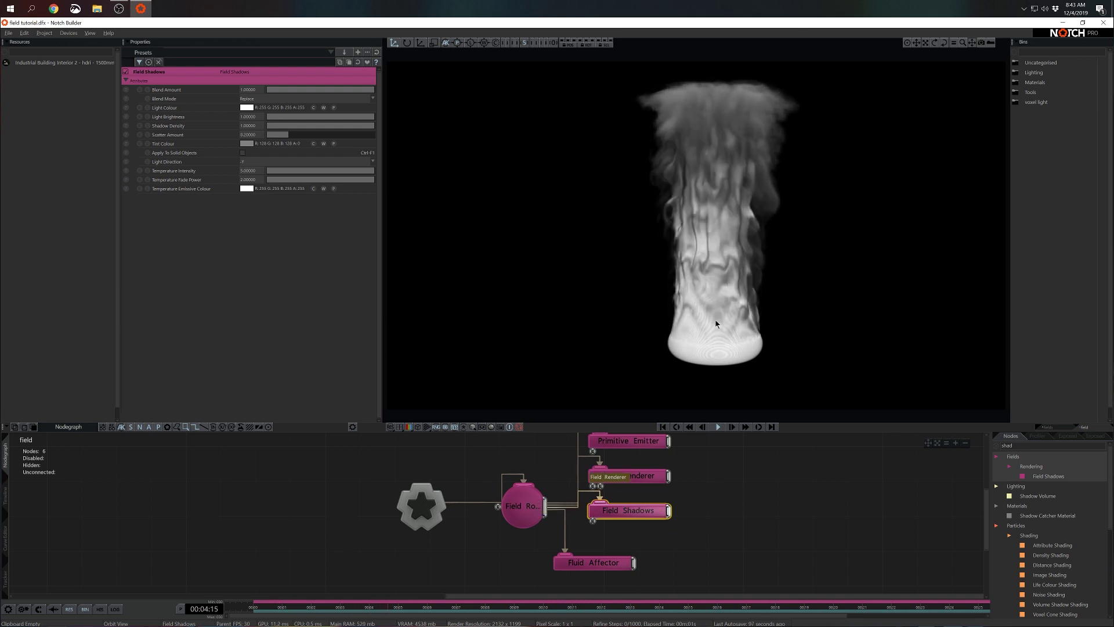
Set the Field Shadows' Temperature Emissive Colour to orange and increase its Temperature Fade Power and Temperature Intensity.
left_click(246, 188)
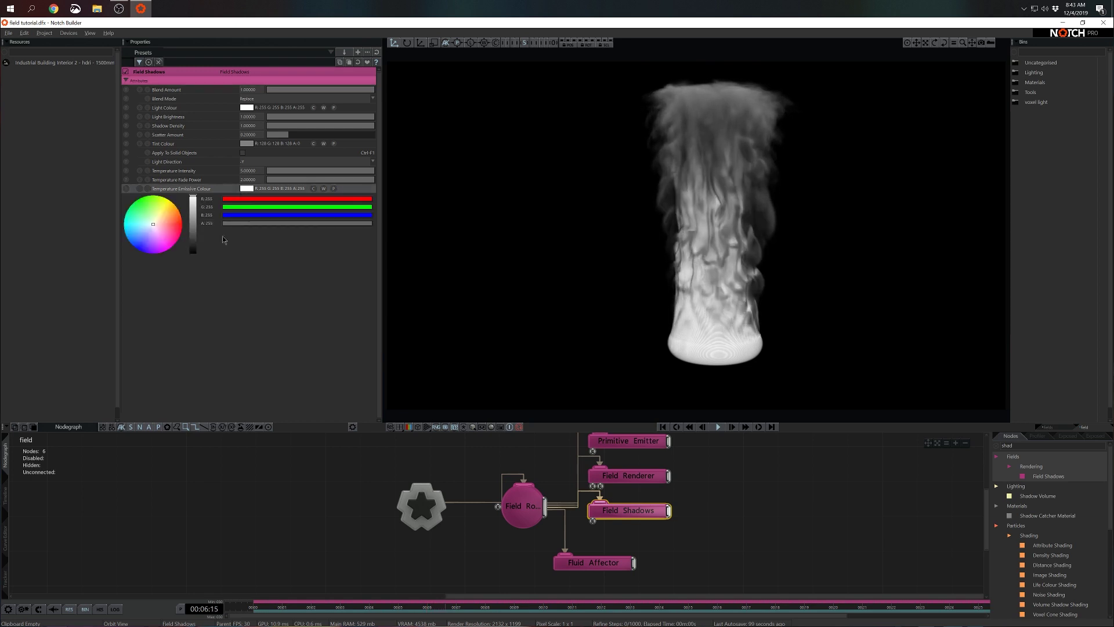
left_click_drag(154, 225, 191, 205)
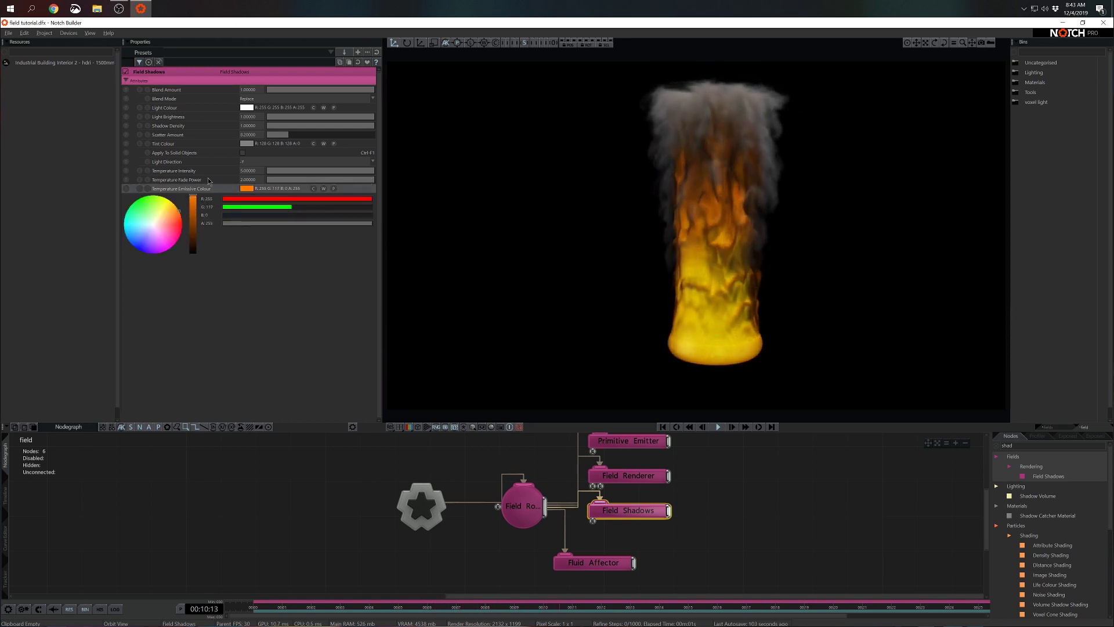
left_click_drag(208, 181, 419, 183)
left_click_drag(243, 171, 398, 174)
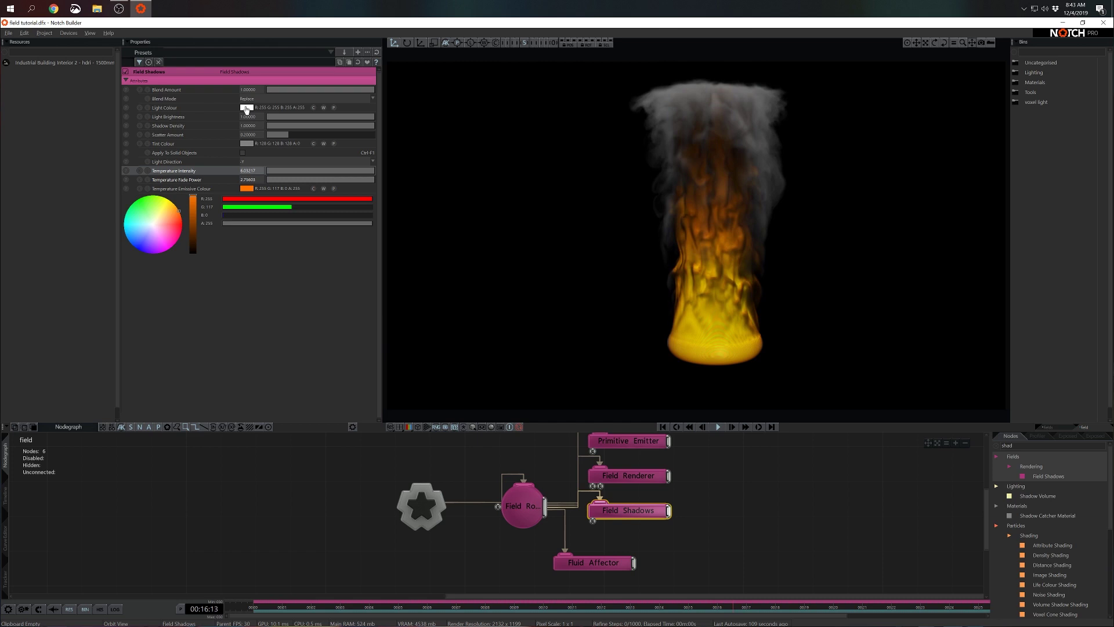
Tint the Field Shadows' Light Colour a pale blue.
left_click(247, 108)
left_click(144, 151)
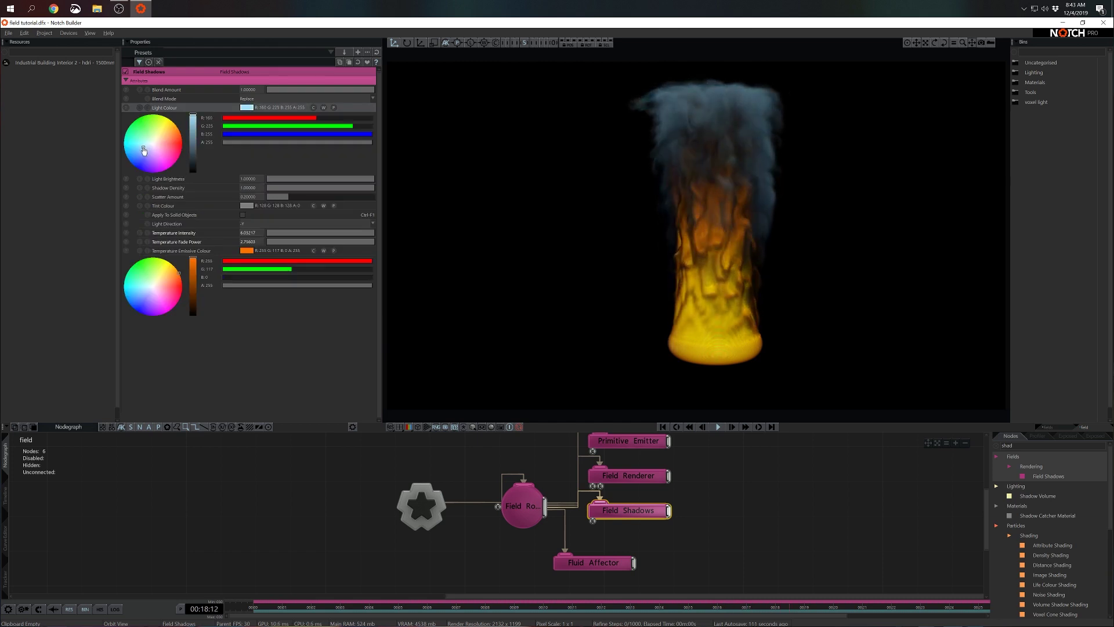
left_click_drag(144, 151, 148, 150)
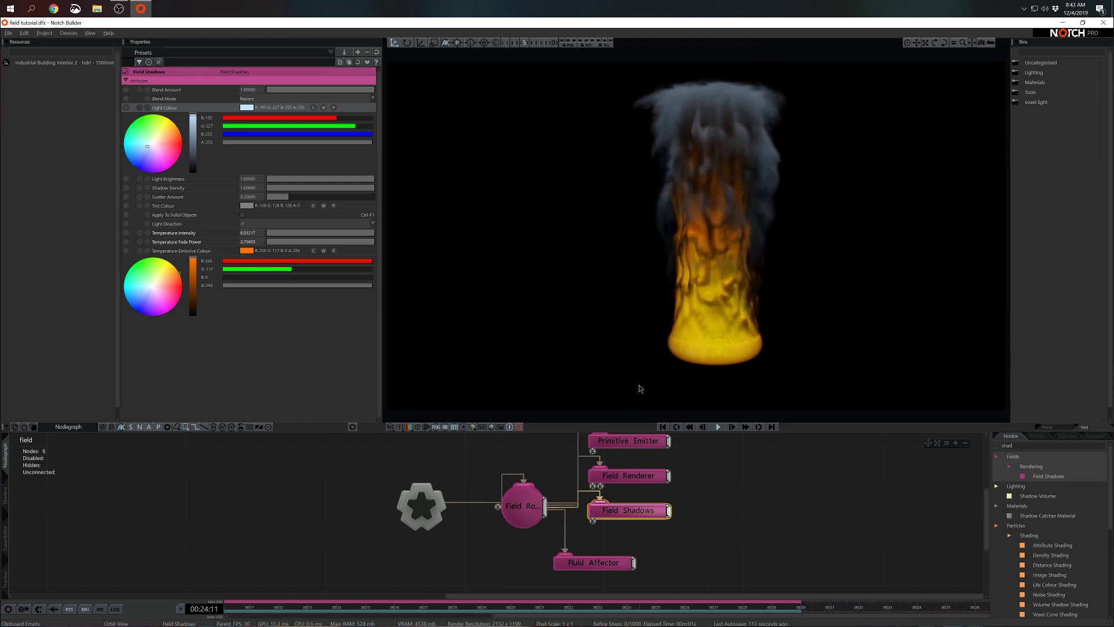
Enable High Dynamic Range on the Root node.
scroll(720, 503, "down", 3)
left_click_drag(646, 455, 599, 493)
left_click_drag(423, 463, 438, 536)
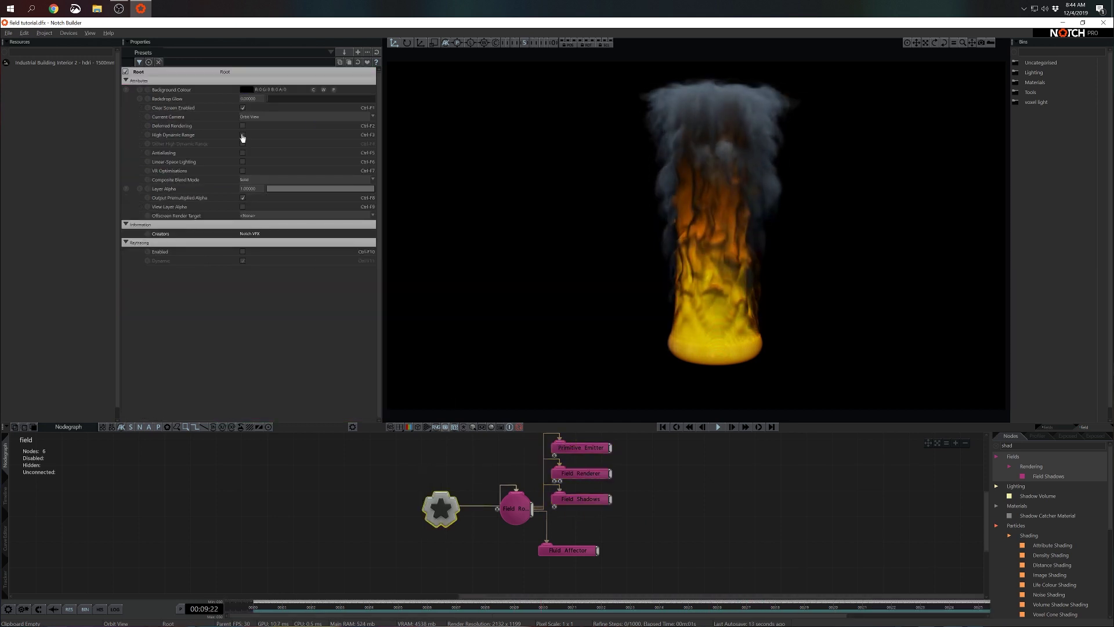
left_click(242, 135)
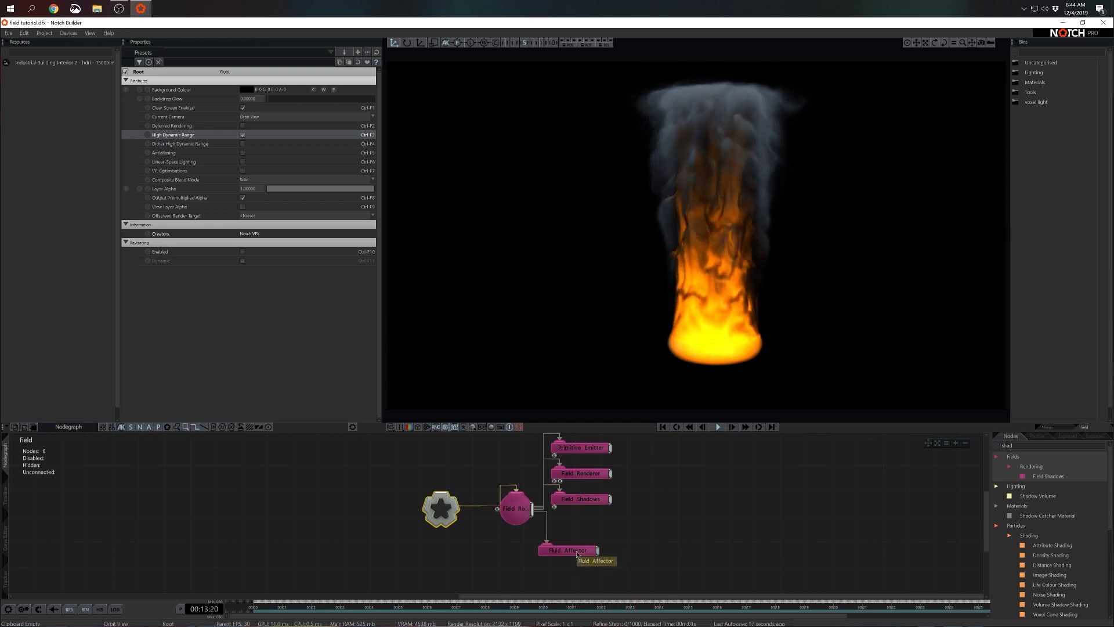
Move the Fluid Affector clear of the other nodes and add a fields Turbulence Affector connected beneath it.
left_click_drag(576, 554, 717, 553)
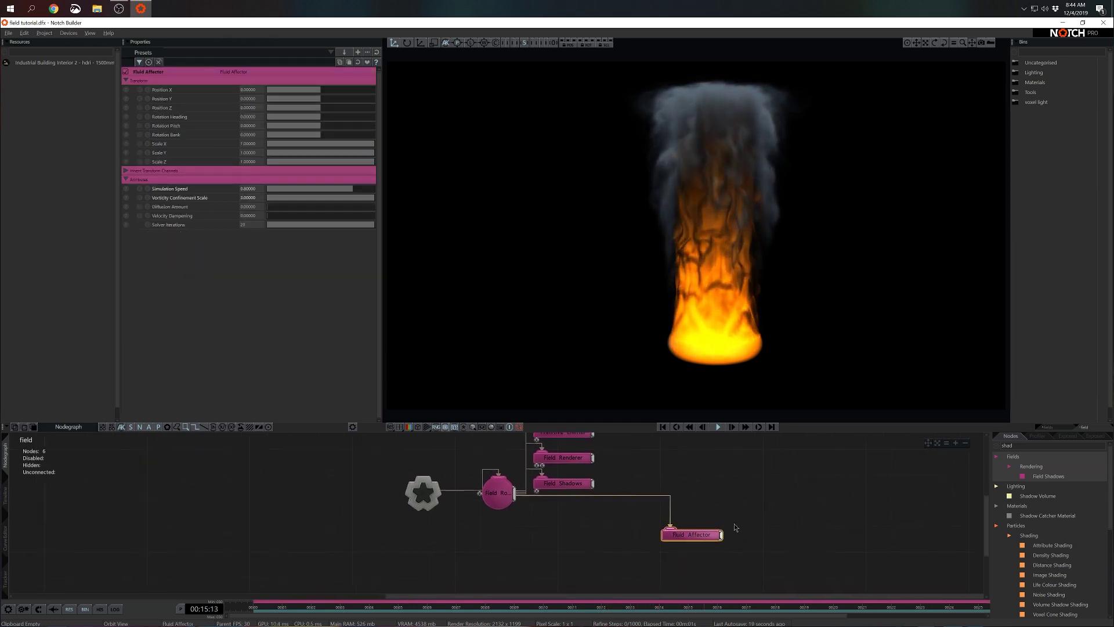
double_click(1016, 446)
key("BackSpace")
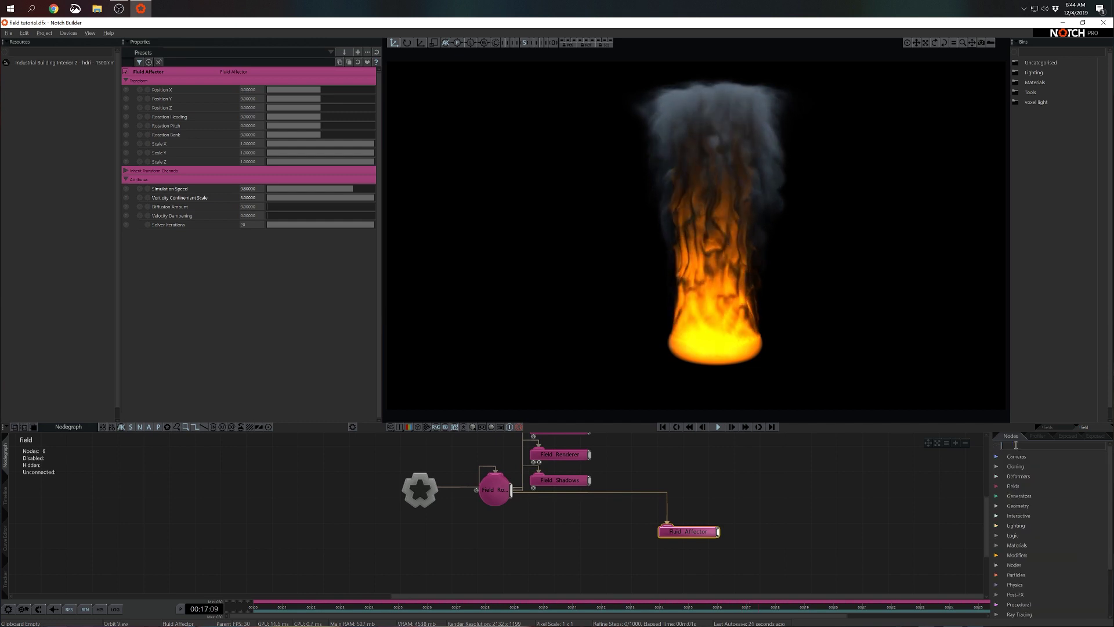
type("turb")
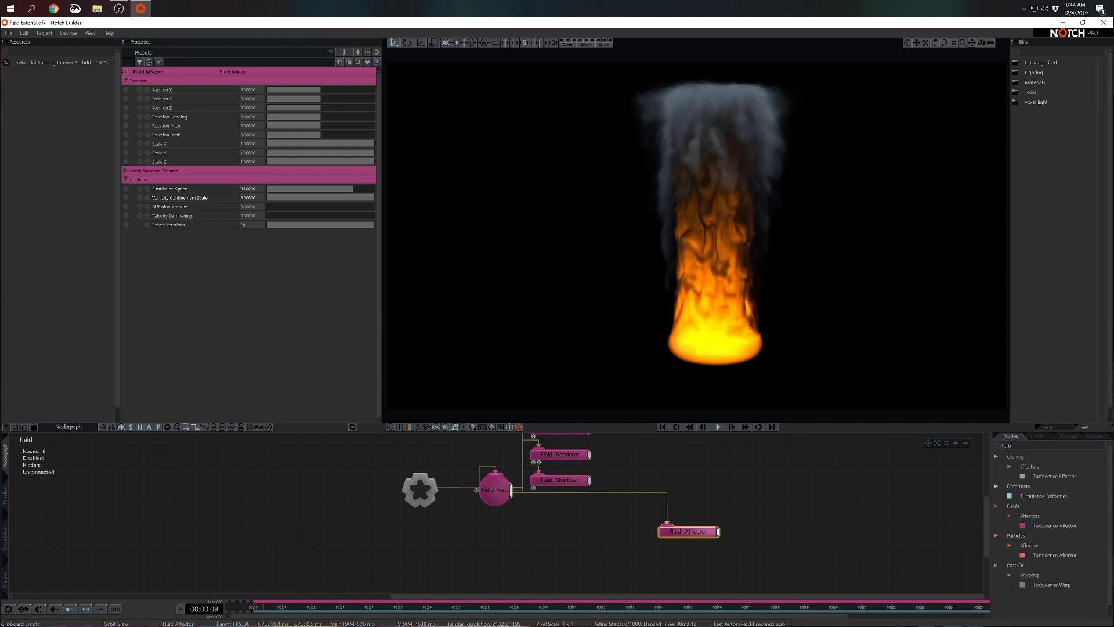
left_click_drag(1054, 525, 982, 541)
left_click_drag(675, 551, 675, 553)
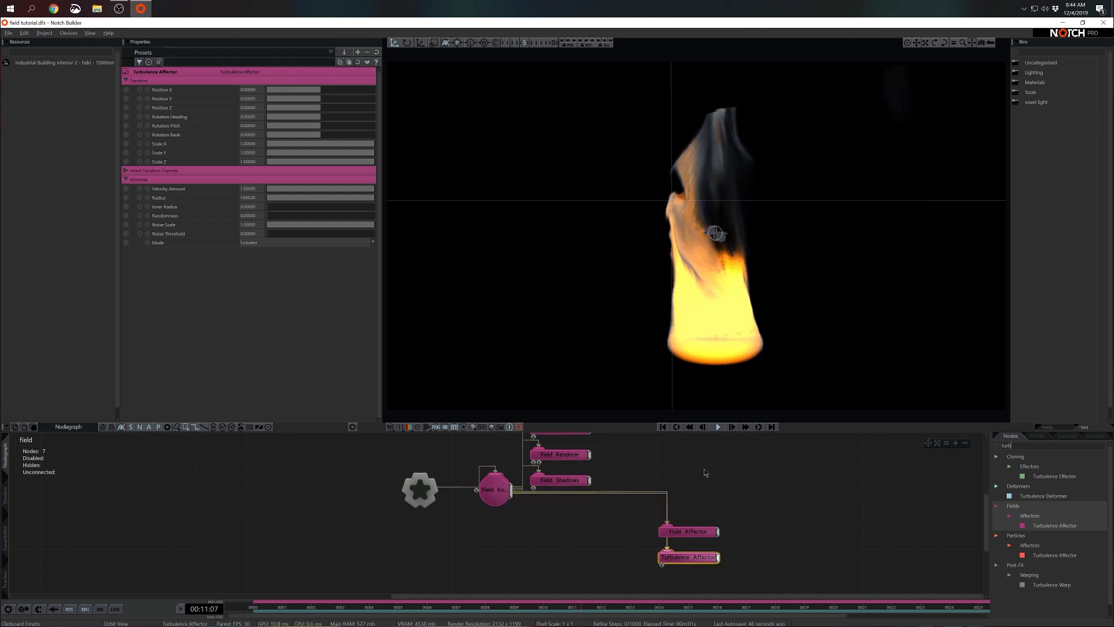
left_click(774, 521)
key("space")
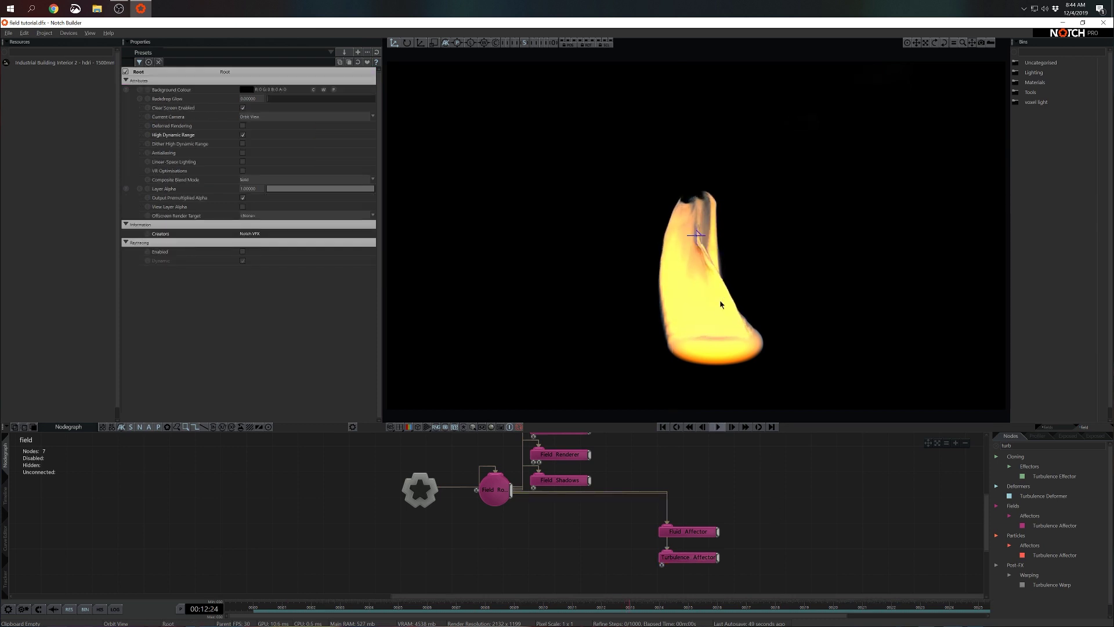
Set the Turbulence Affector's Velocity Amount to 0.22, raise its Noise Scale, and replay the simulation from the start.
left_click(688, 557)
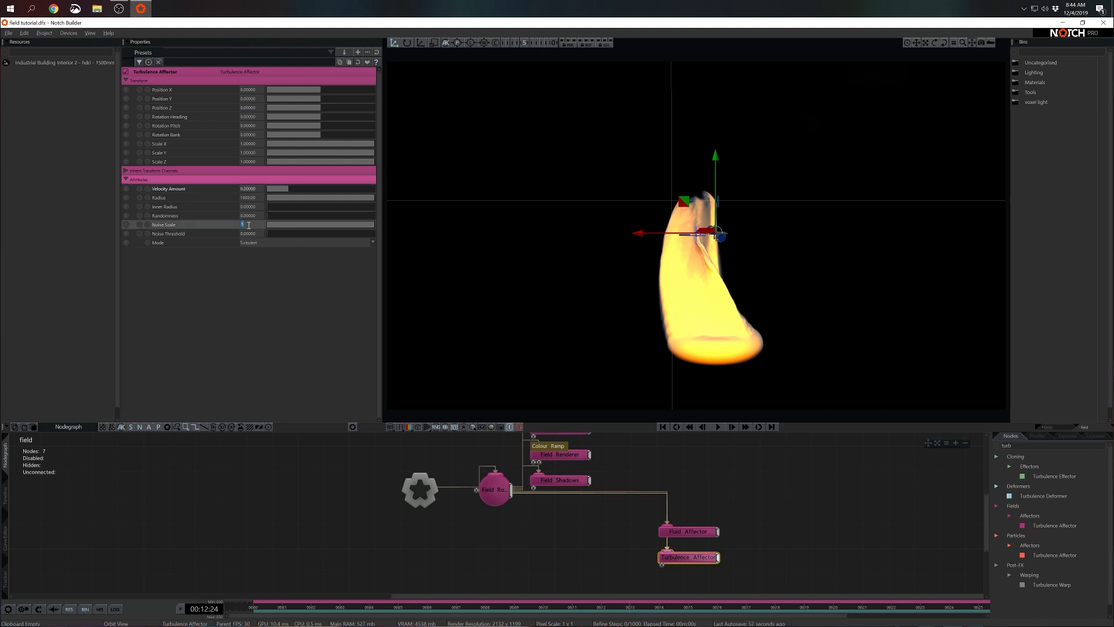
key("Home")
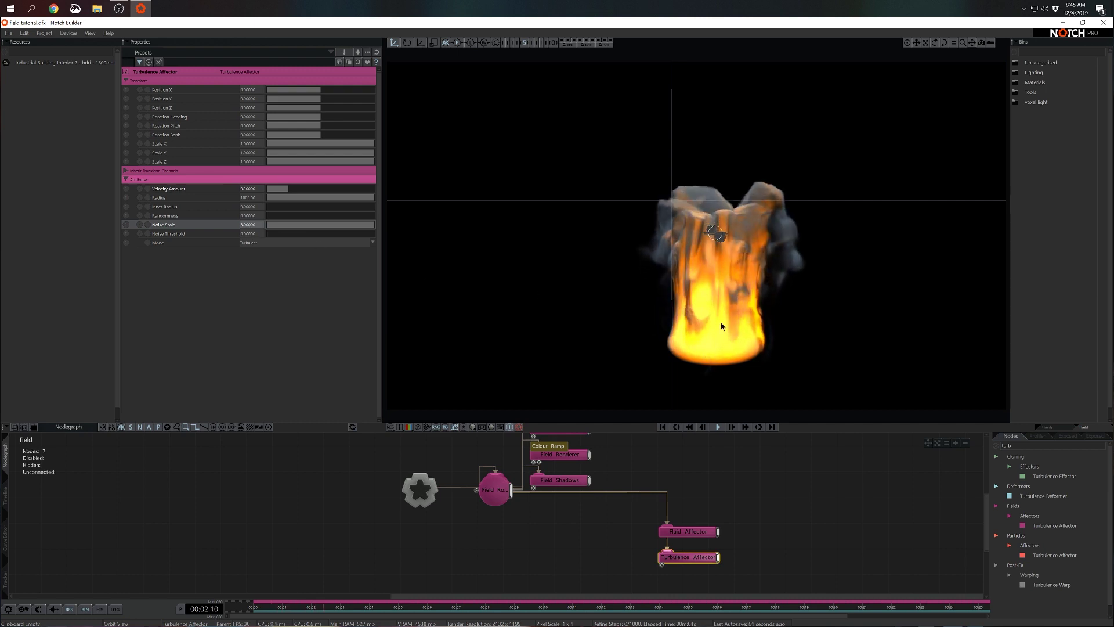
middle_click_drag(721, 326, 670, 310)
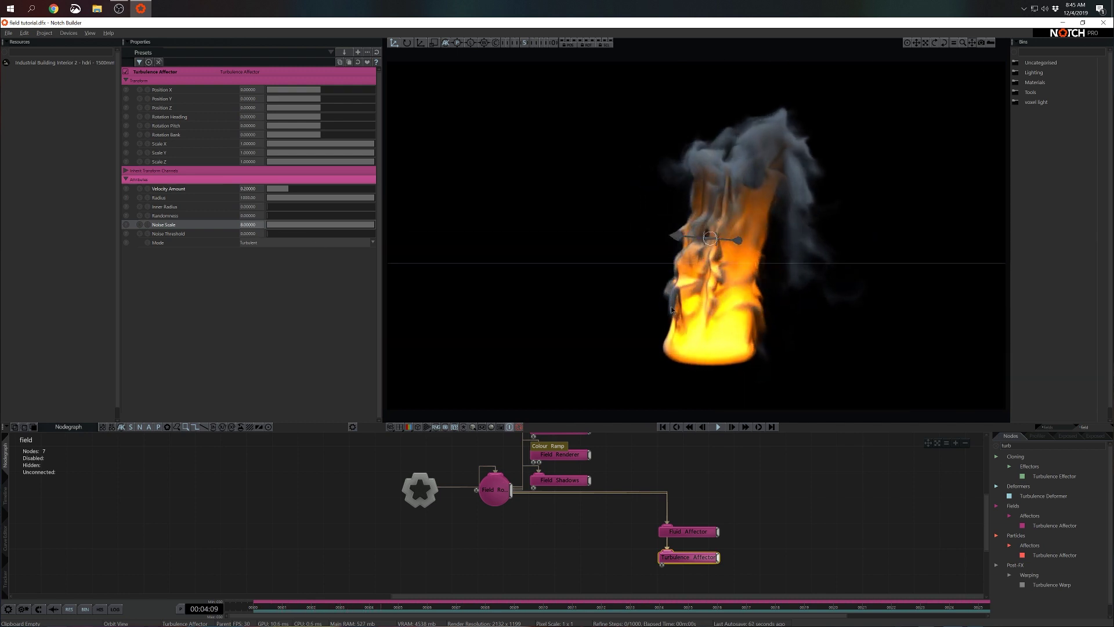
mouse_move(670, 306)
left_mouse_down()
mouse_move(754, 311)
mouse_move(660, 311)
left_mouse_up()
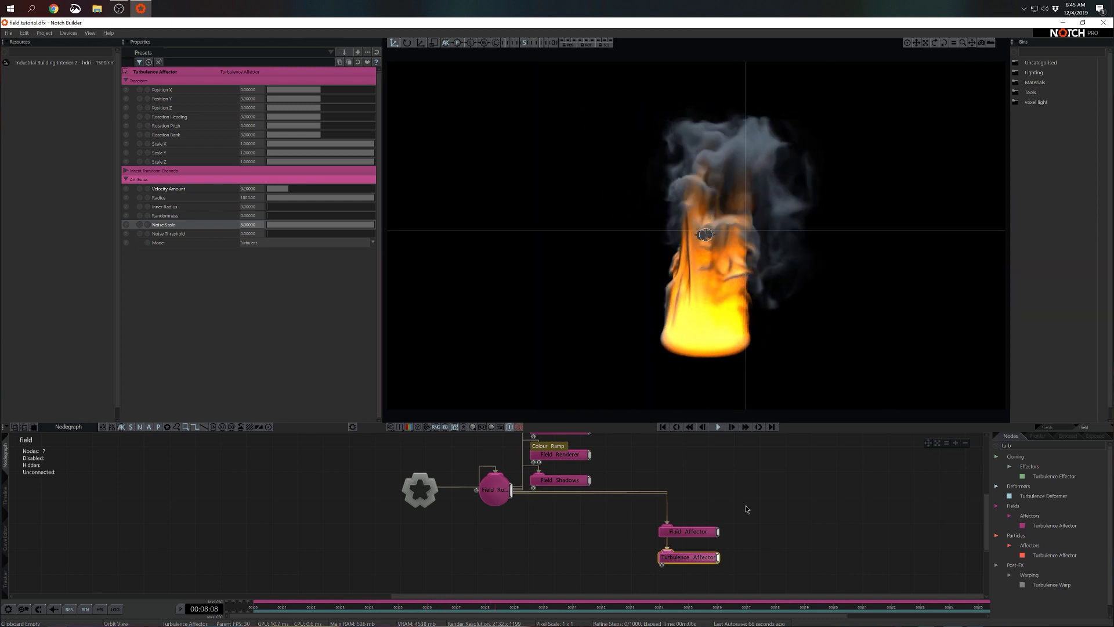
Search the nodes for "curl" and add a fields Curl Noise Affector connected beneath the Turbulence Affector.
middle_click_drag(735, 523, 729, 496)
left_click(1041, 444)
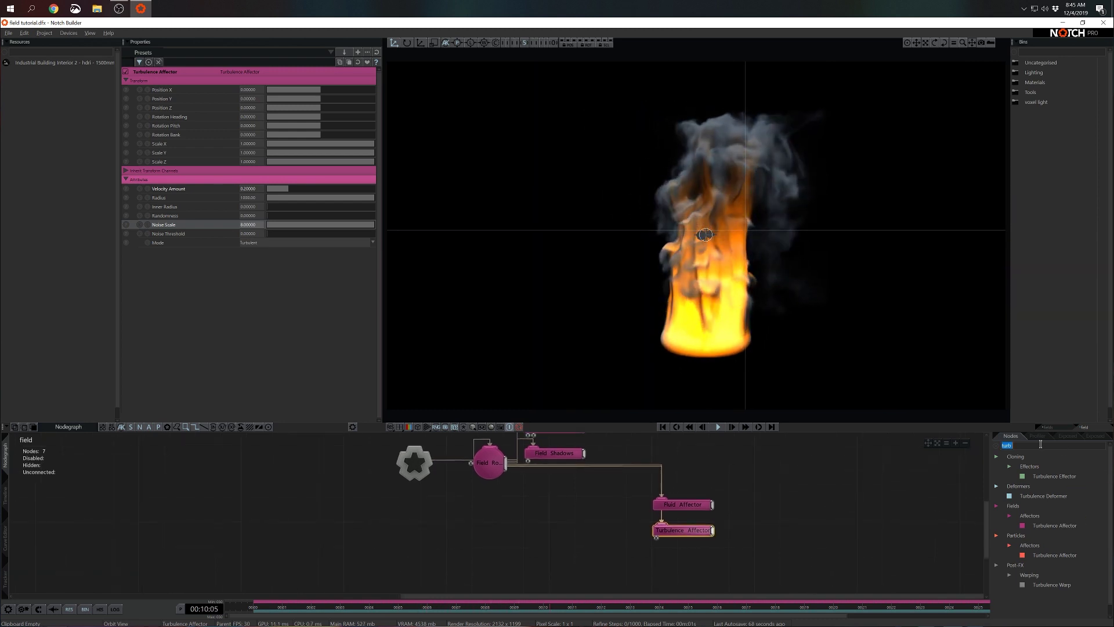
type("curl")
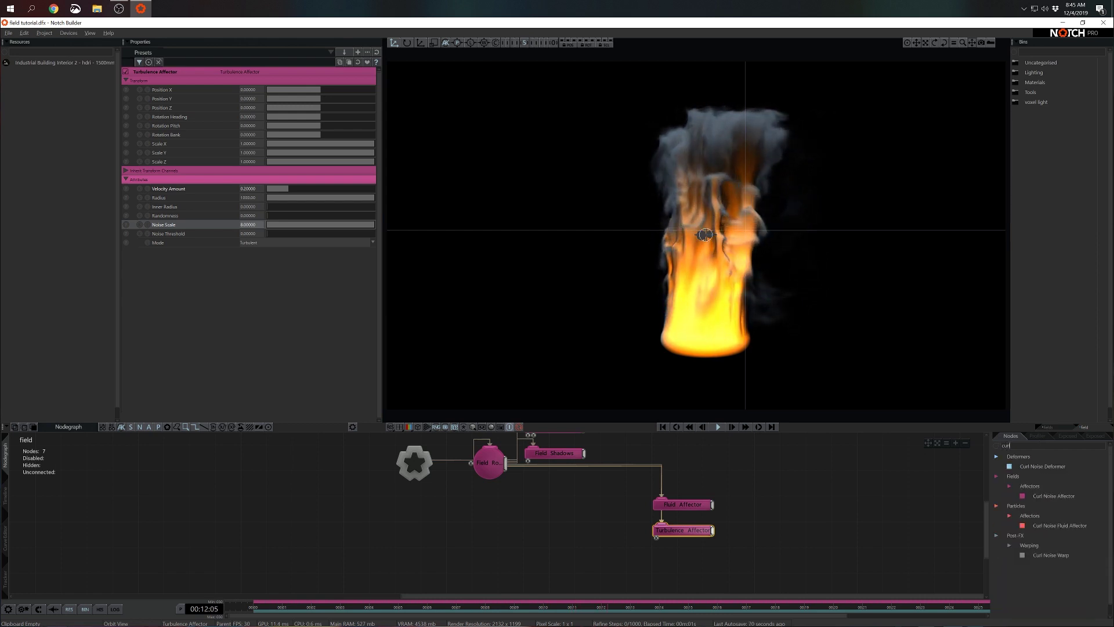
left_click_drag(1052, 496, 655, 554)
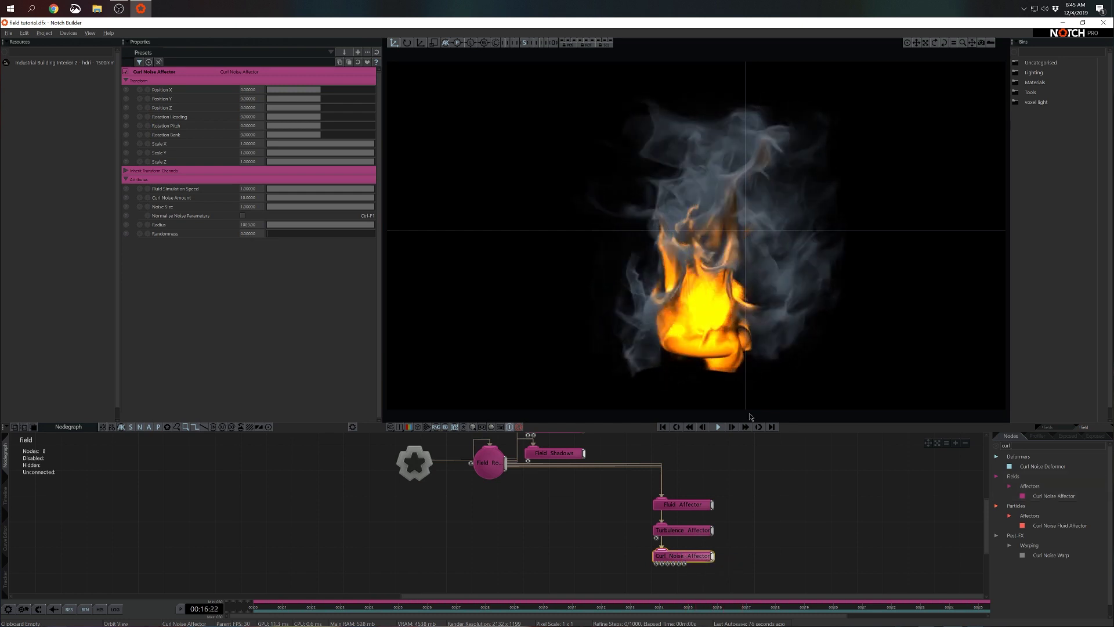
Raise the Curl Noise Amount, bring Fluid Simulation Speed to about 0.15 and Noise Size to about 0.33, and replay the simulation.
key("space")
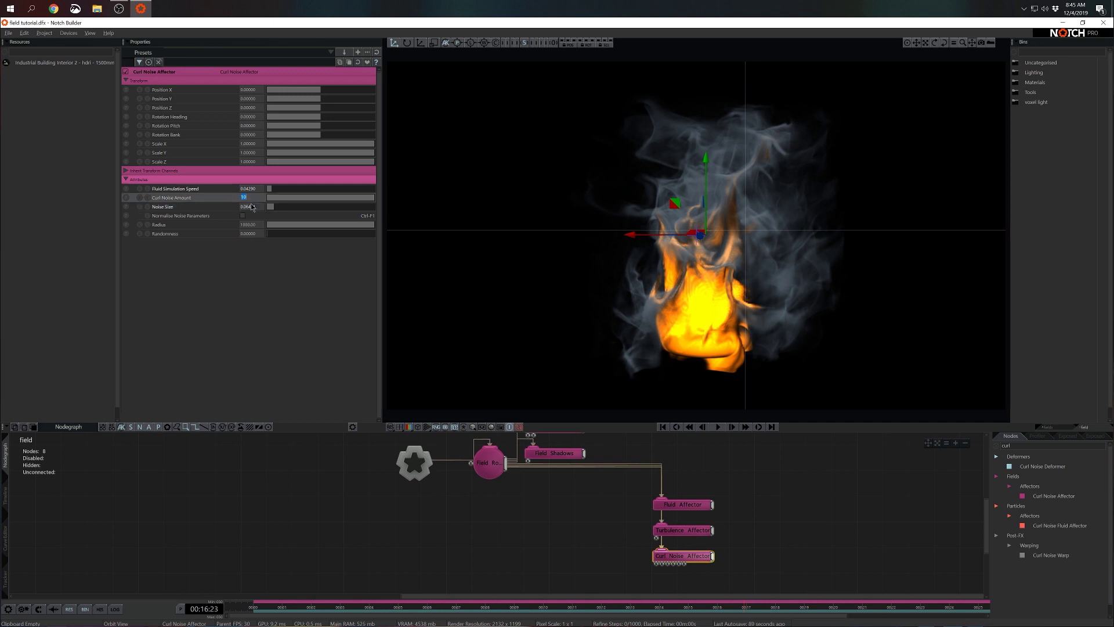
key("Return")
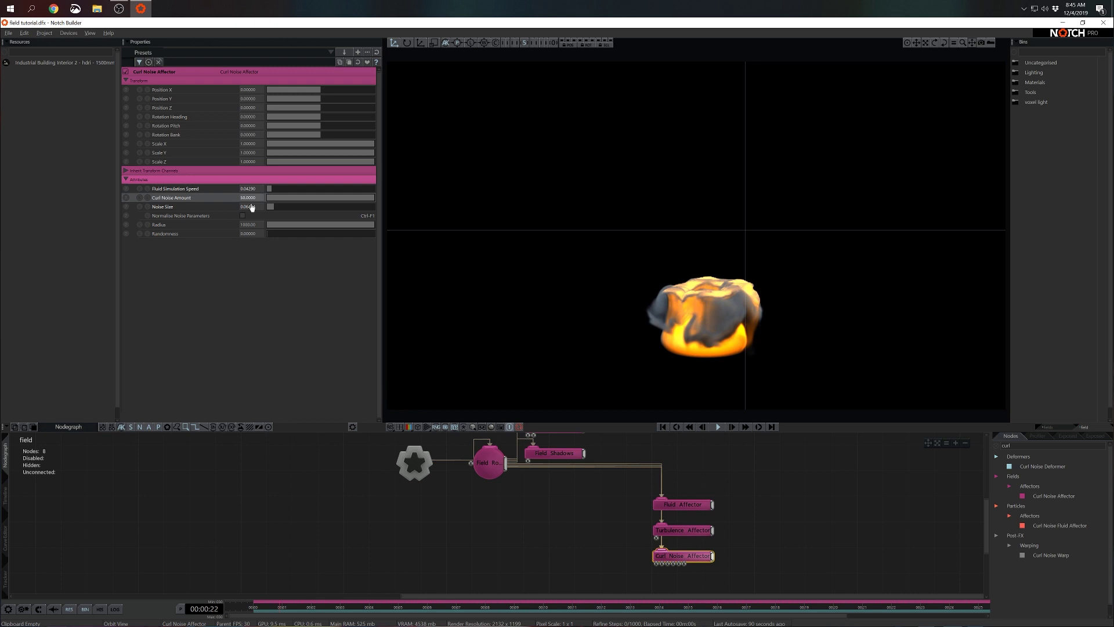
mouse_move(274, 188)
left_mouse_down()
mouse_move(288, 206)
mouse_move(274, 189)
left_mouse_up()
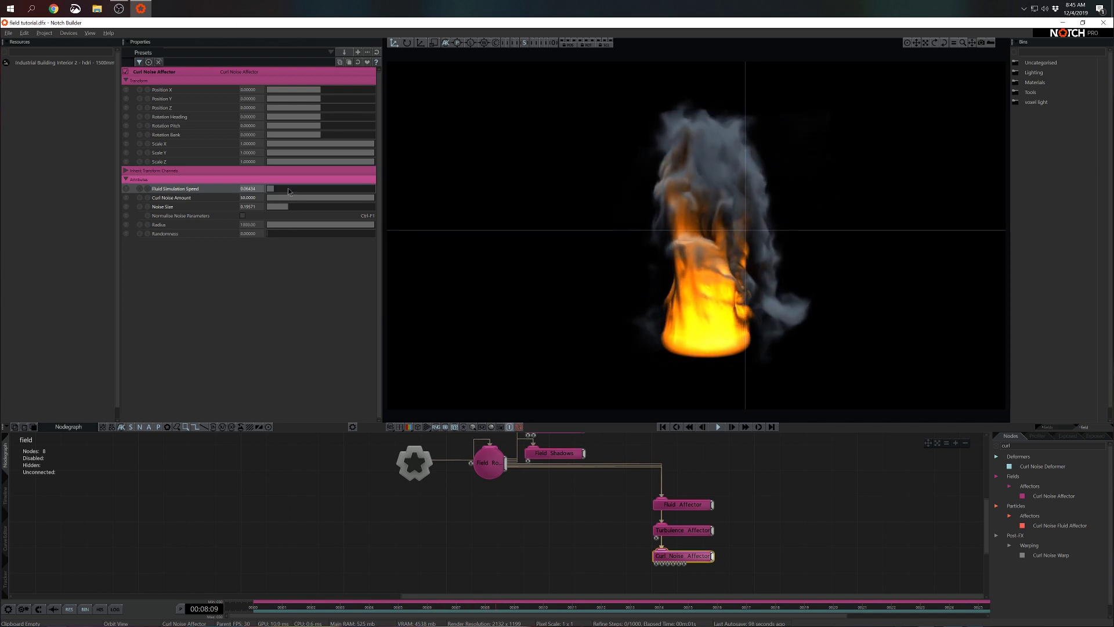
key("Home")
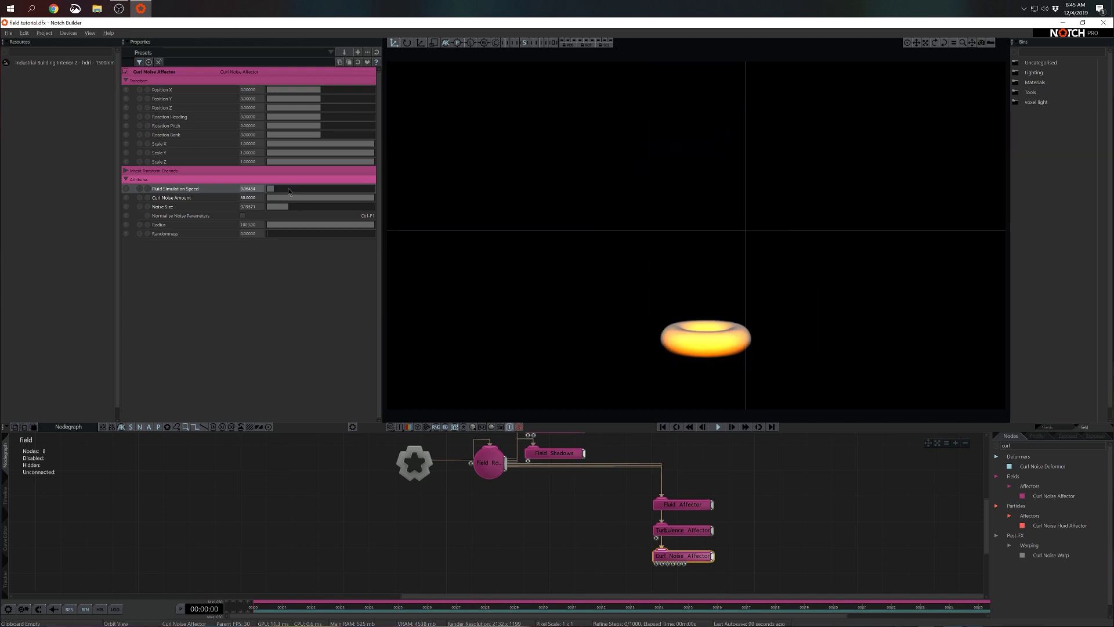
mouse_move(292, 207)
left_mouse_down()
mouse_move(305, 204)
mouse_move(283, 189)
left_mouse_up()
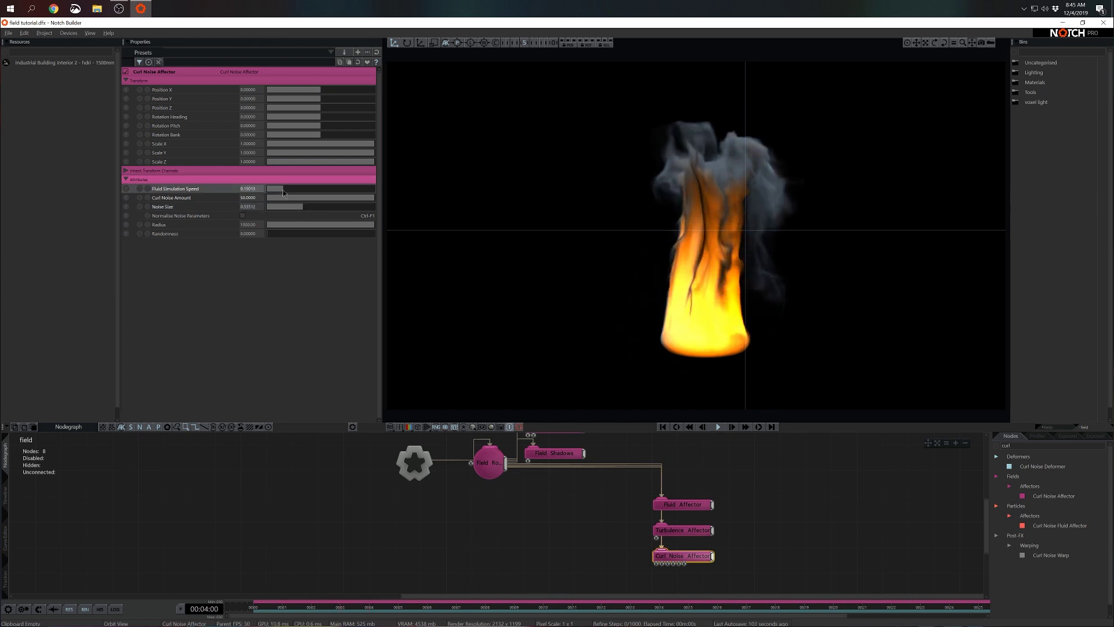
key("Home")
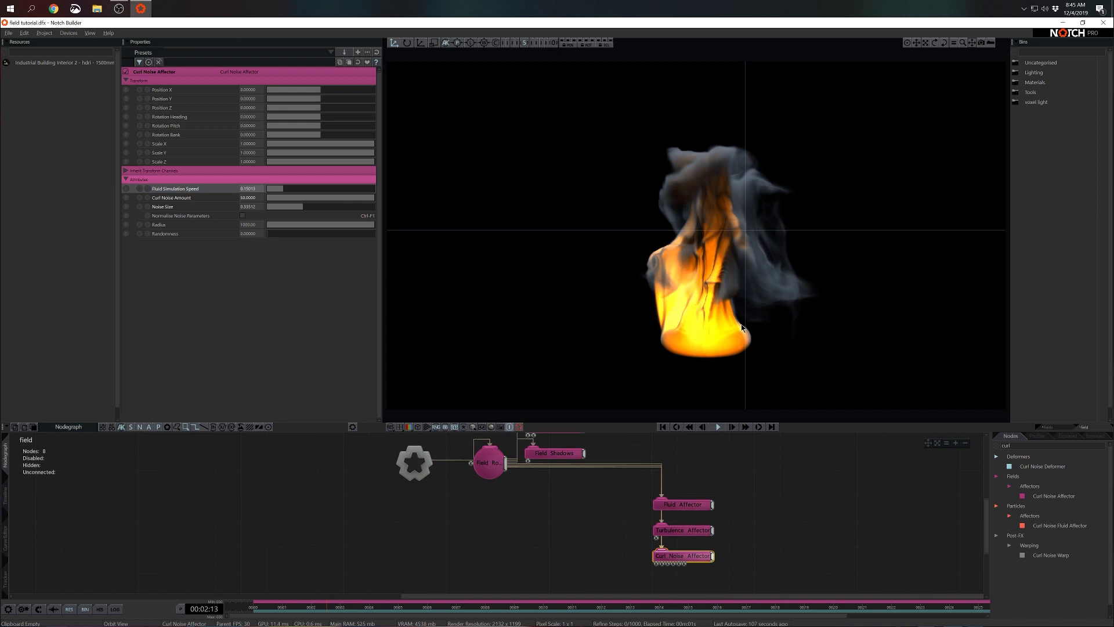
Try larger Noise Size values on the Curl Noise Affector, about 0.59 and about 0.48, while the simulation plays.
middle_click_drag(739, 301, 739, 329)
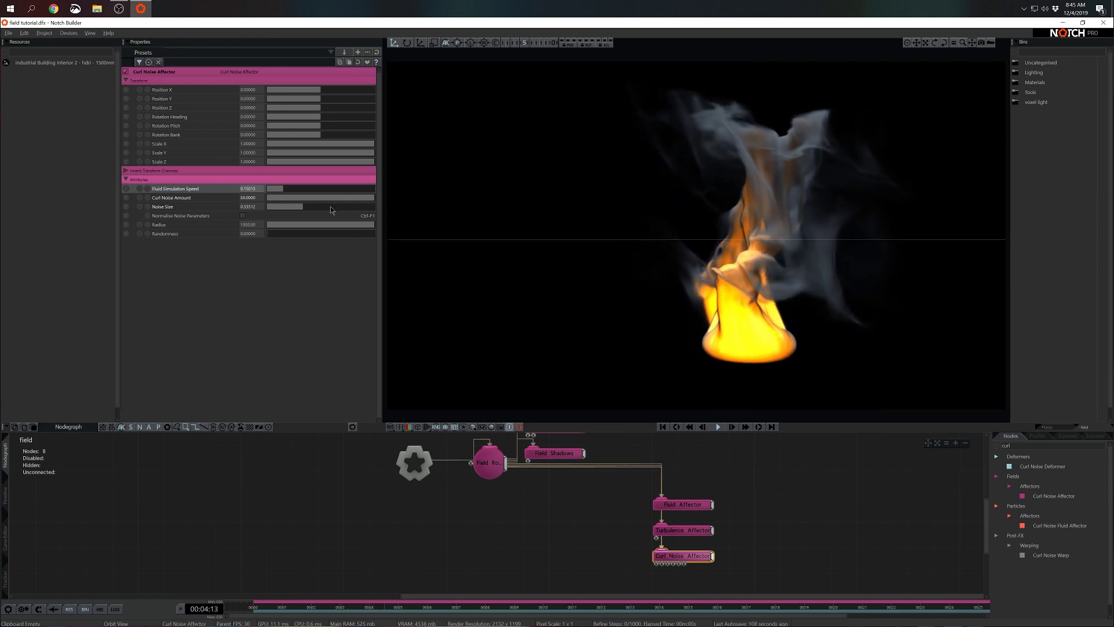
left_click_drag(301, 209, 326, 208)
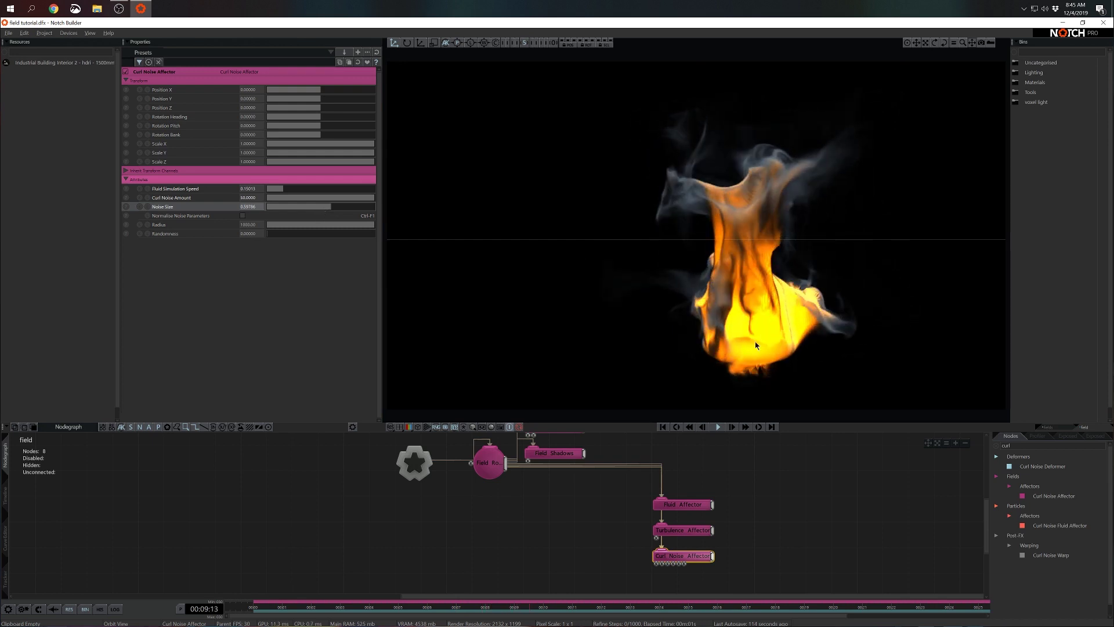
middle_click_drag(756, 345, 642, 330)
left_click_drag(329, 208, 318, 207)
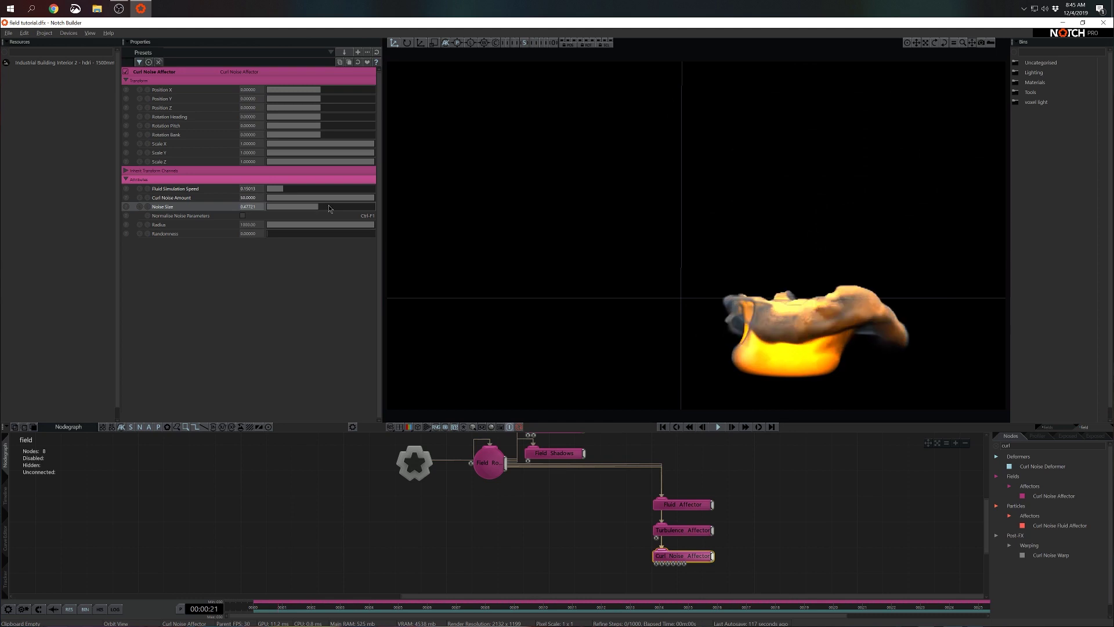
Set the Curl Noise Affector's Fluid Simulation Speed to exactly 0.15 and its Noise Size to 0.45.
double_click(249, 188)
type("0.1")
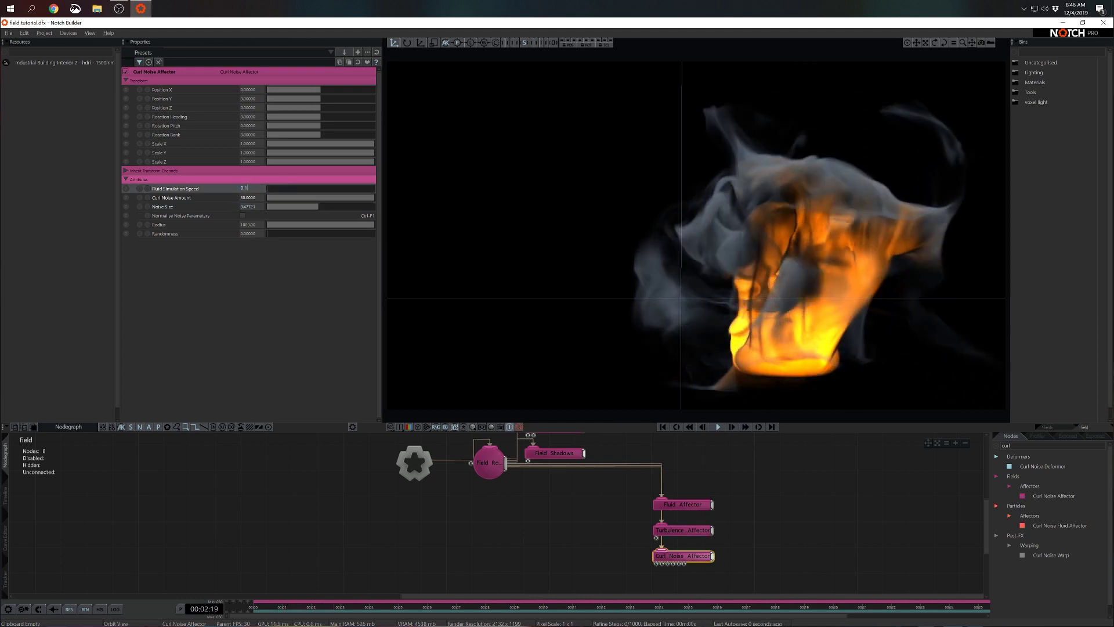
type("5000")
double_click(251, 206)
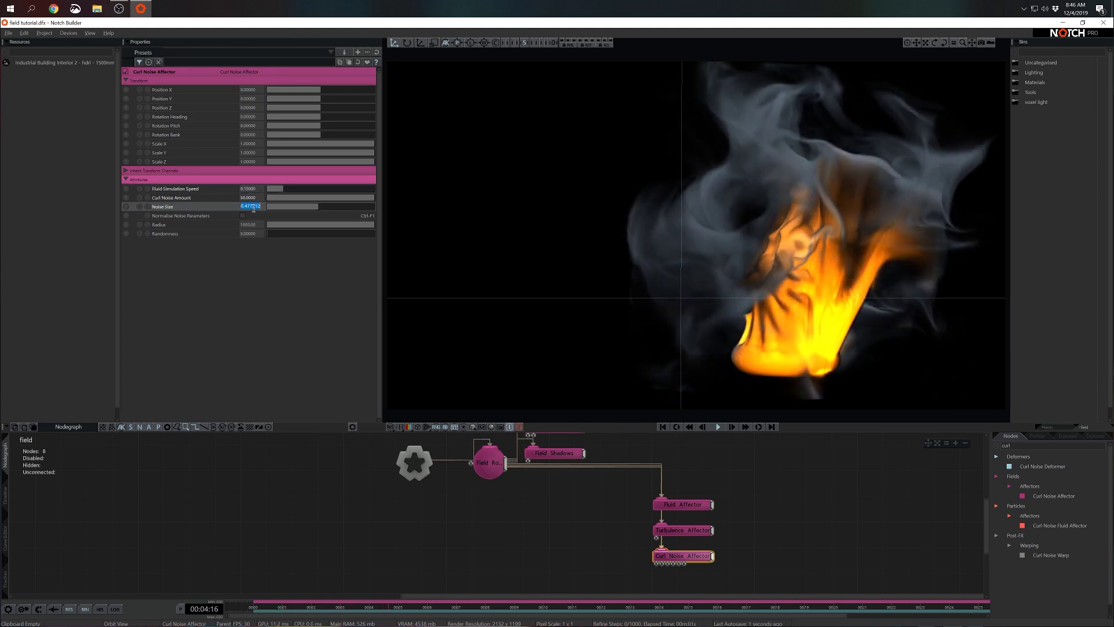
type("0.45")
key("Return")
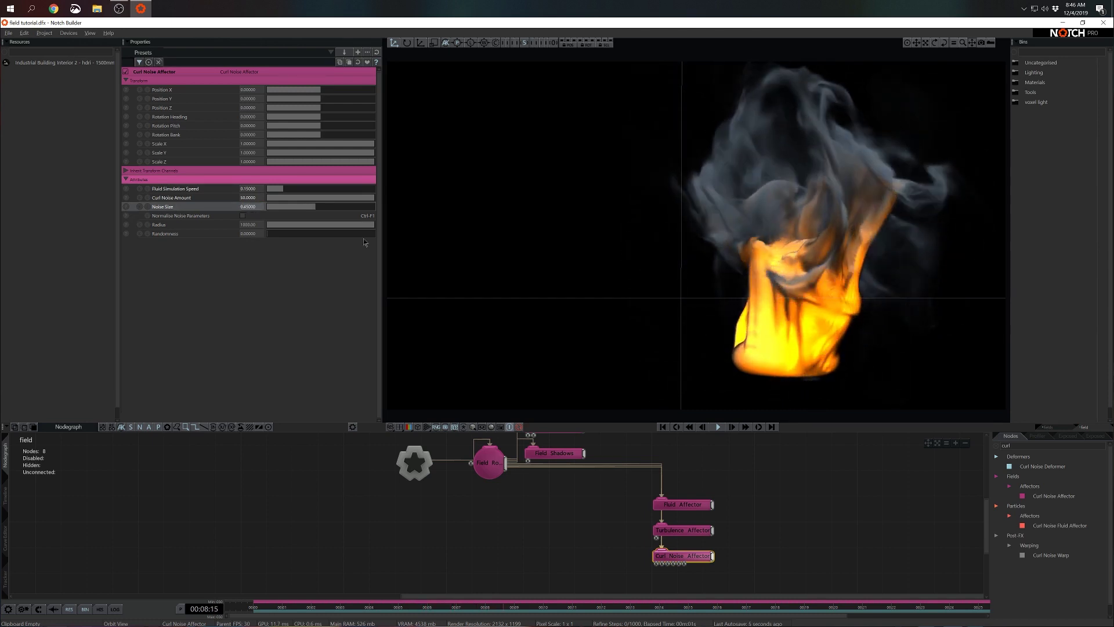
Add a fields Primitive Collision Affector connected beneath the Curl Noise Affector, and discard a trial 3D Object Collision Affector.
middle_click_drag(670, 320, 733, 307)
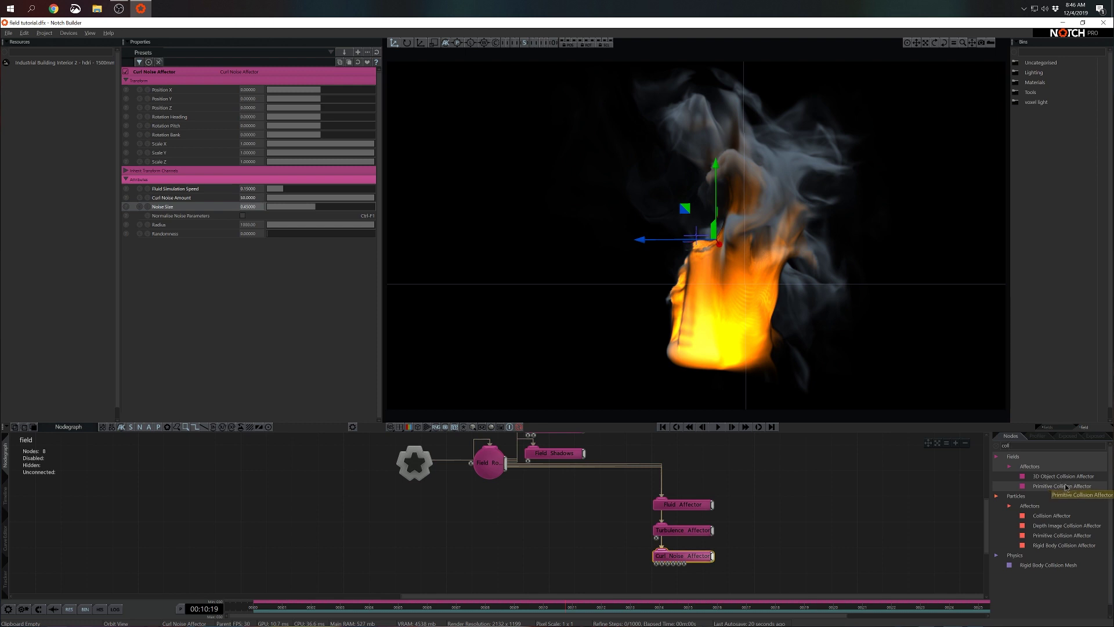
left_click_drag(792, 516, 792, 518)
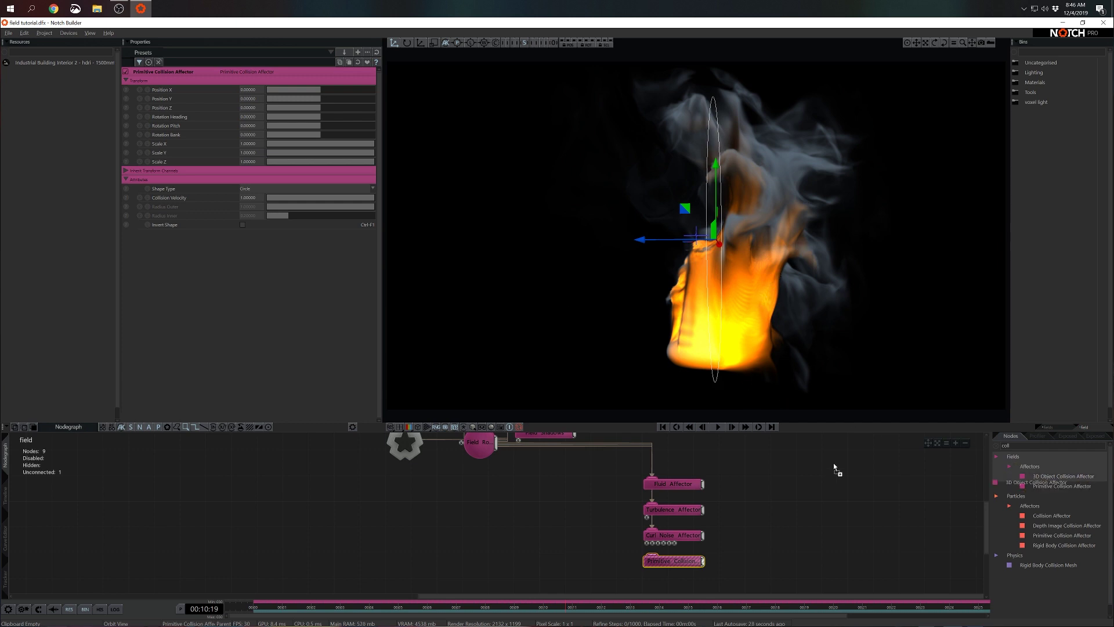
left_click_drag(836, 469, 829, 477)
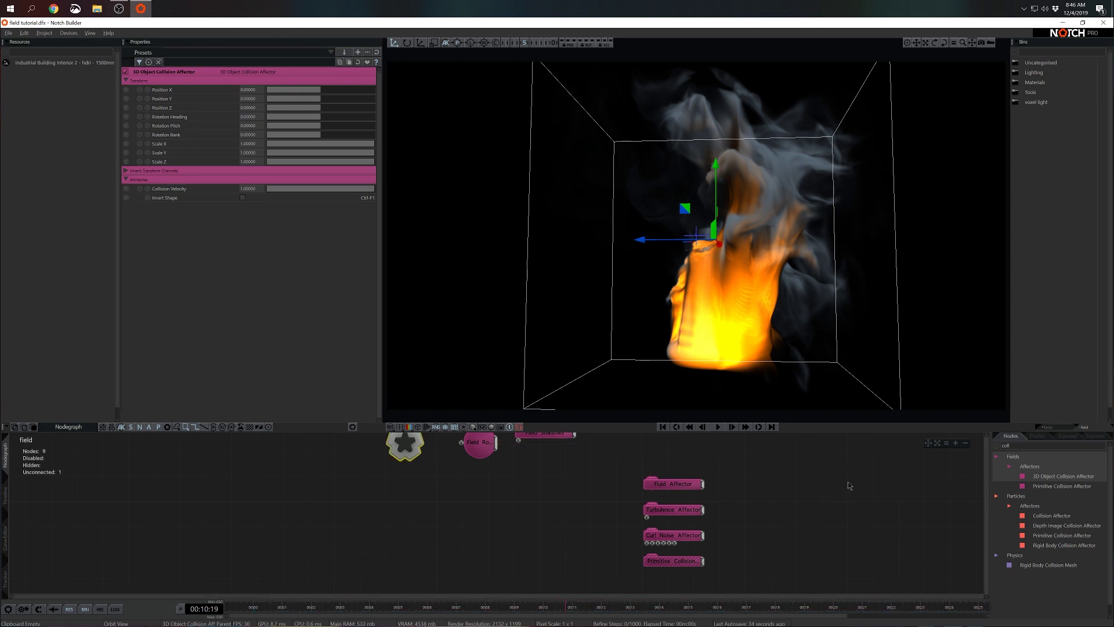
key("Delete")
Set the Primitive Collision Affector's Shape Type to Sphere.
left_click(669, 564)
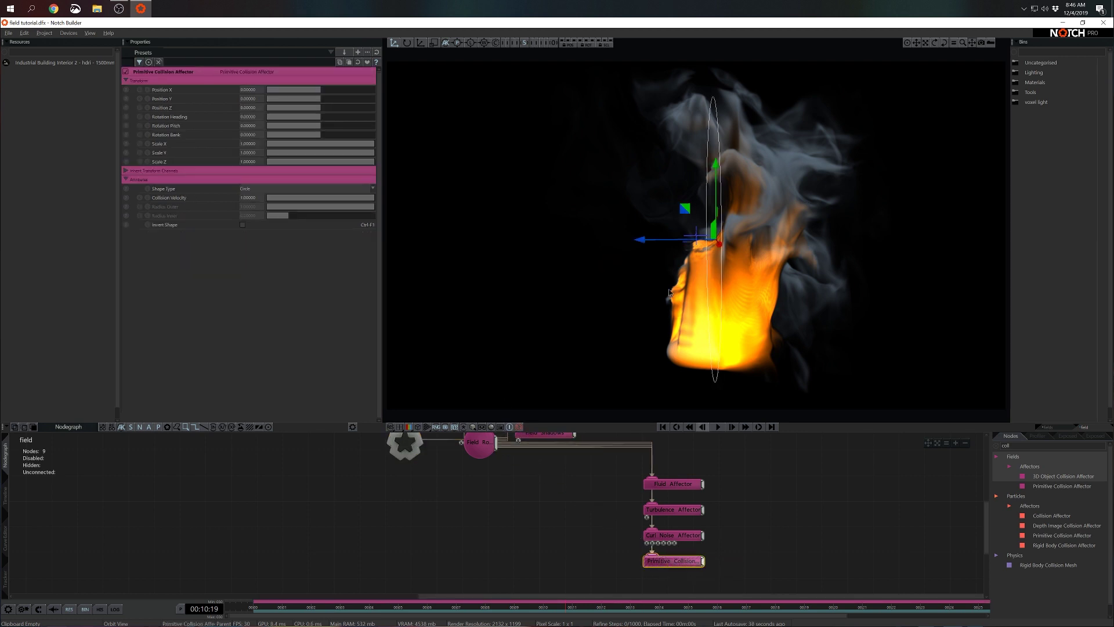
left_click_drag(670, 293, 815, 283)
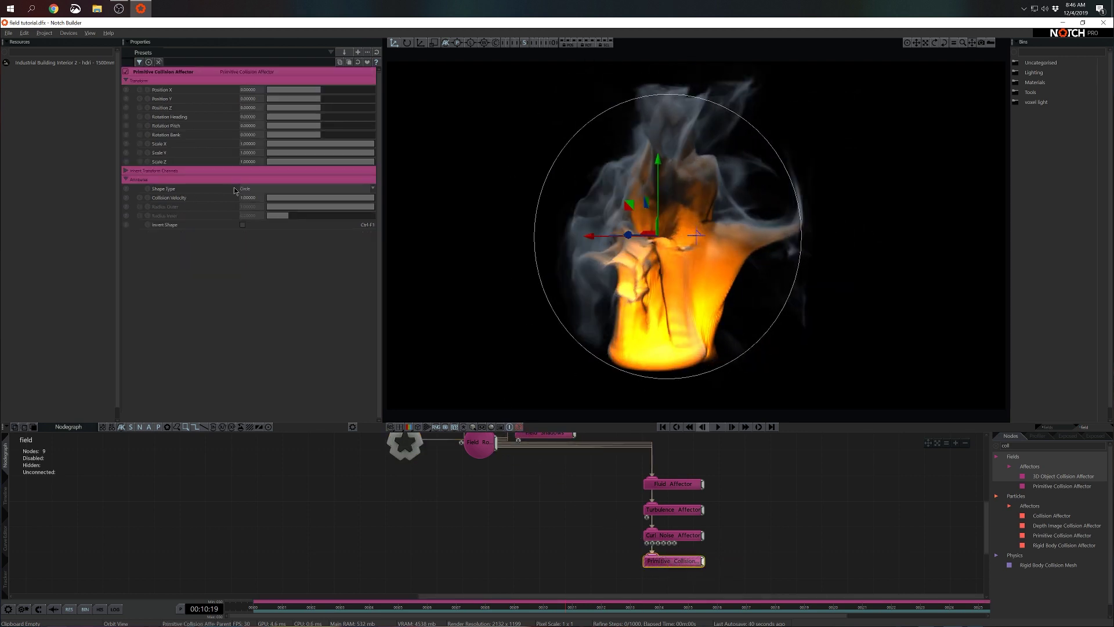
left_click(261, 189)
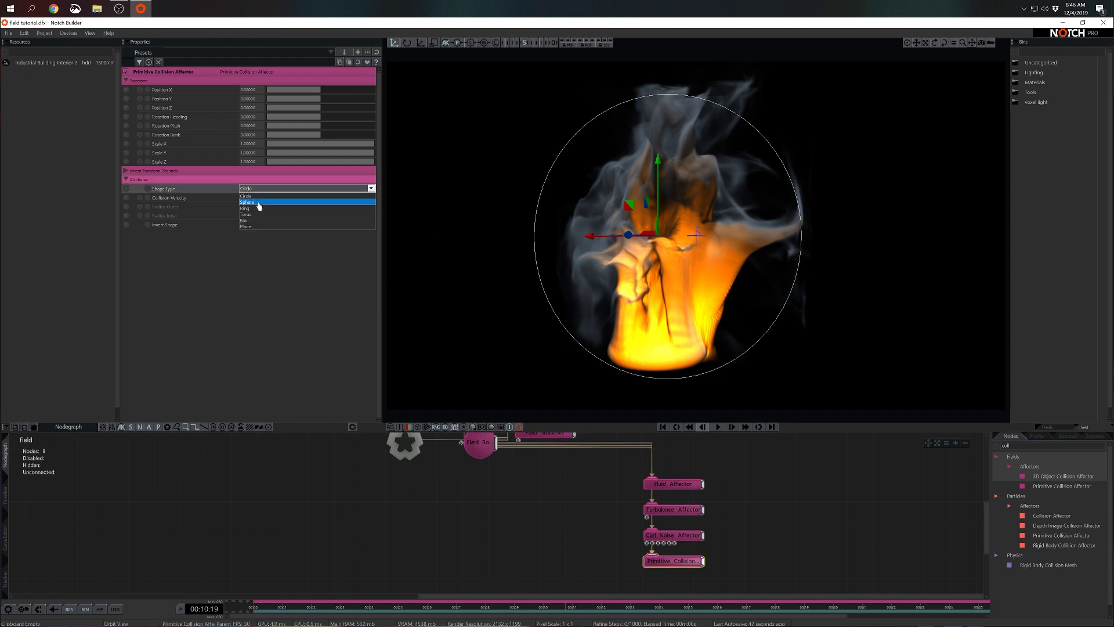
left_click(259, 203)
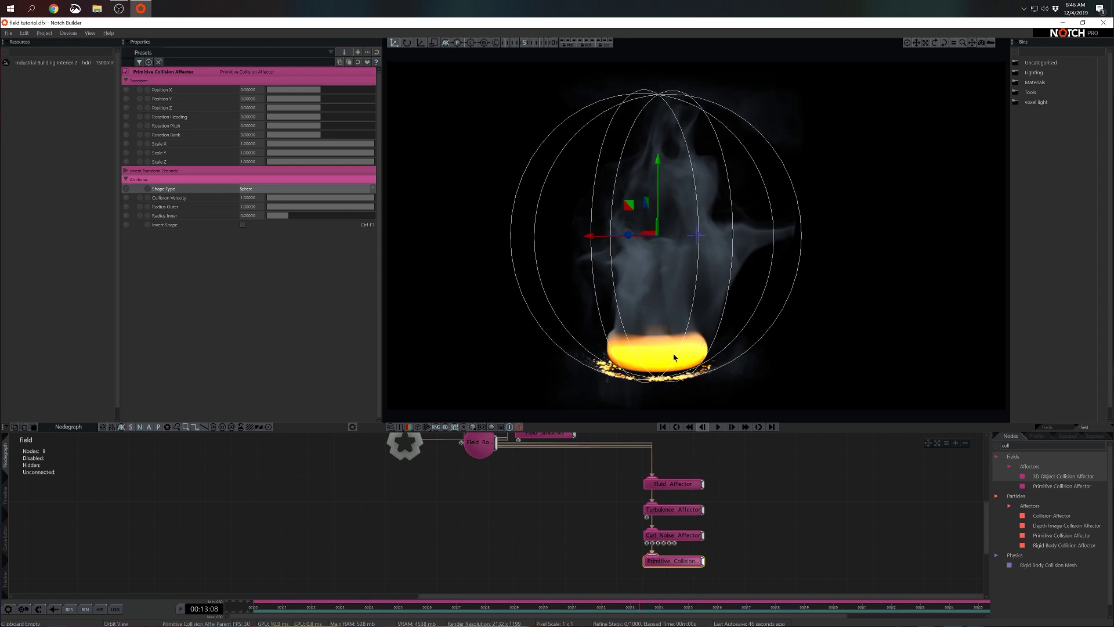
Enable Invert Shape on the Primitive Collision Affector and replay the simulation from the start.
left_click_drag(674, 355, 643, 280)
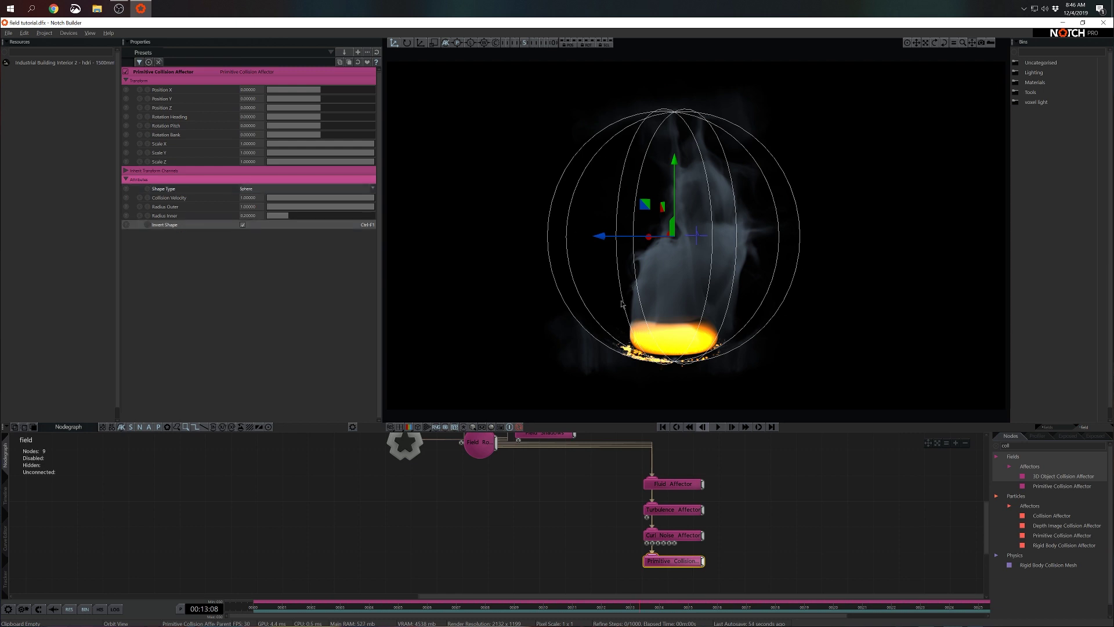
key("Home")
key("space")
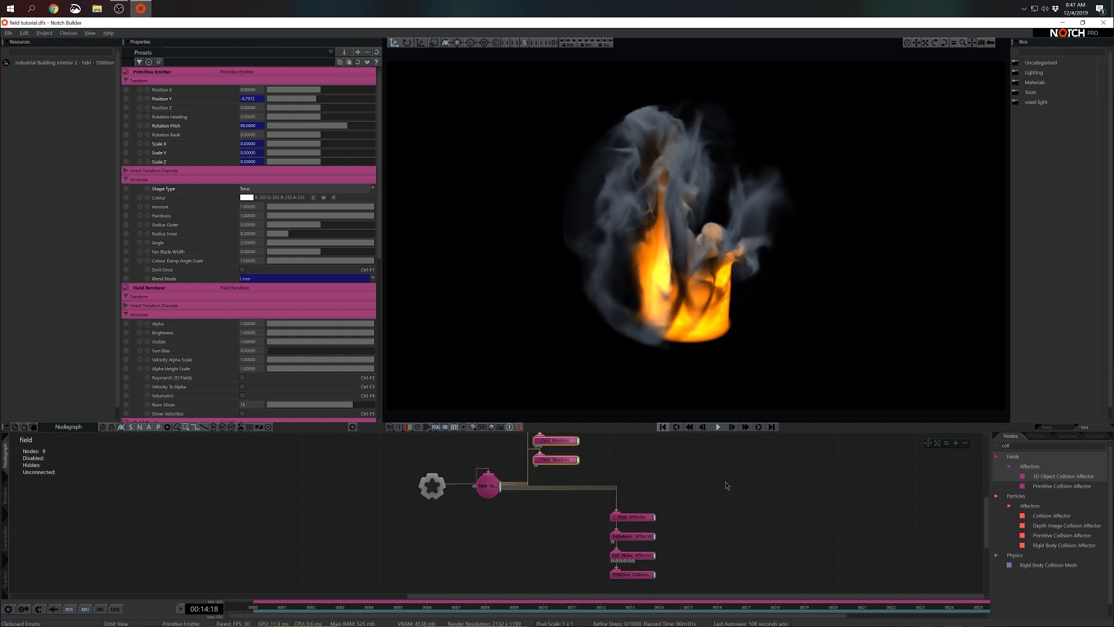
Add a Shape 3D sphere connected to the Root node and set its Size Mode to Radius.
key("space")
type("shape")
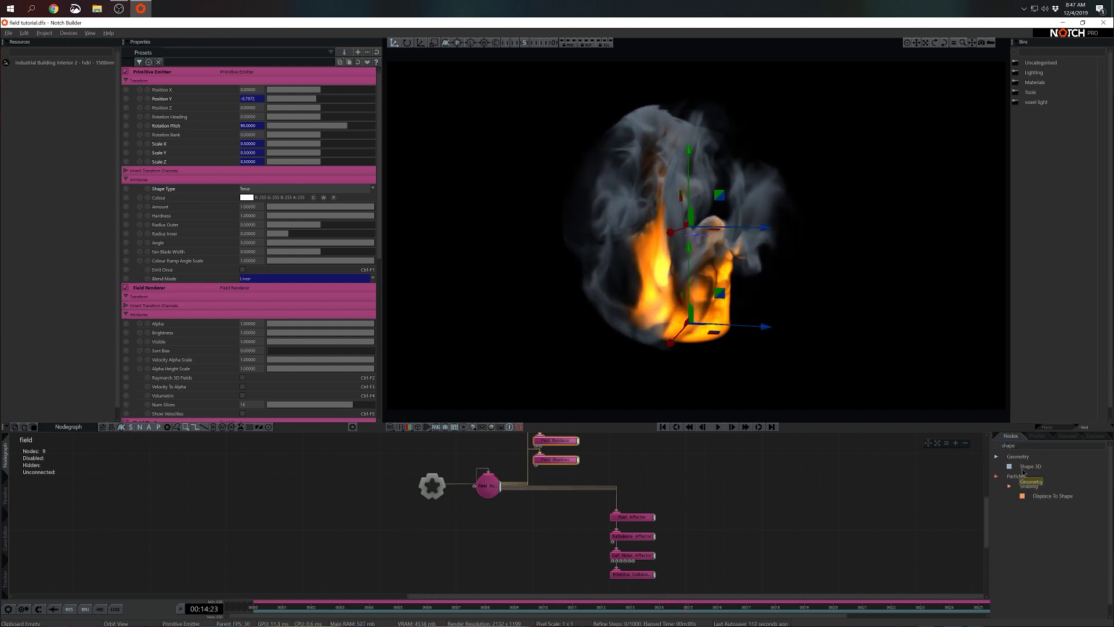
left_click_drag(1023, 472, 450, 525)
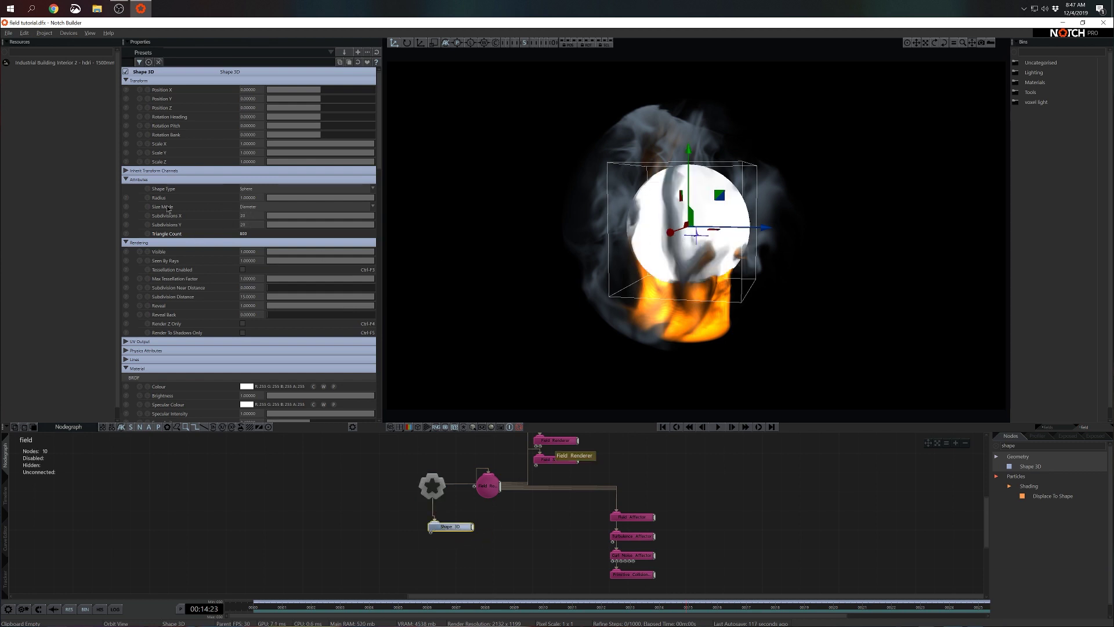
left_click(258, 210)
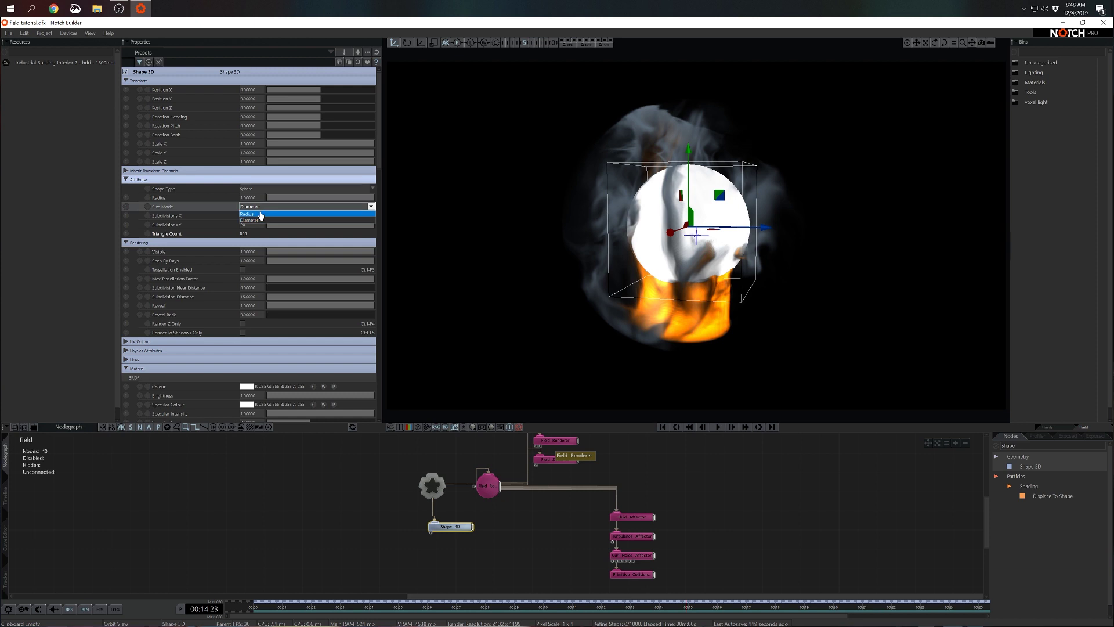
left_click(269, 218)
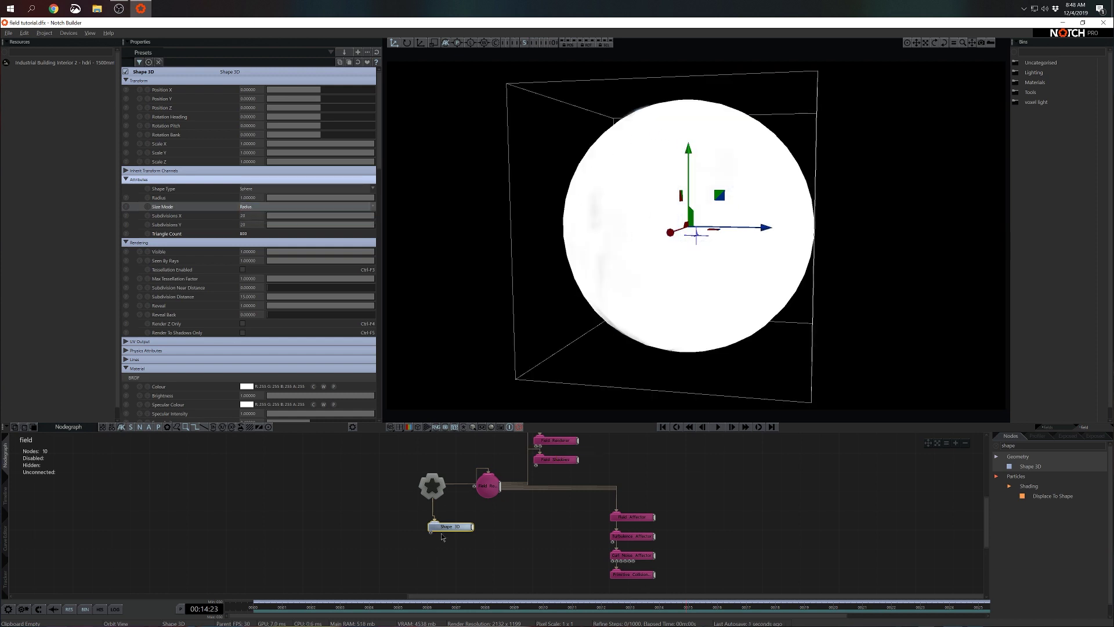
Disable the Shape 3D node to compare its sphere with the Primitive Collision Affector's boundary, and re-enable it.
key("d")
left_click(623, 574)
left_click(624, 576)
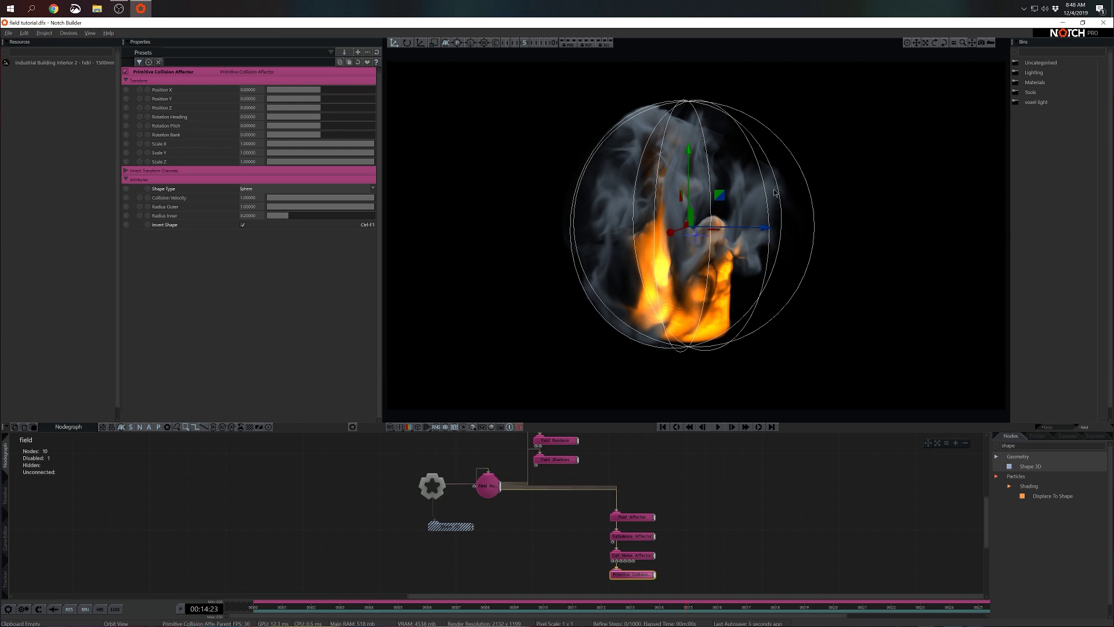
left_click(463, 526)
key("d")
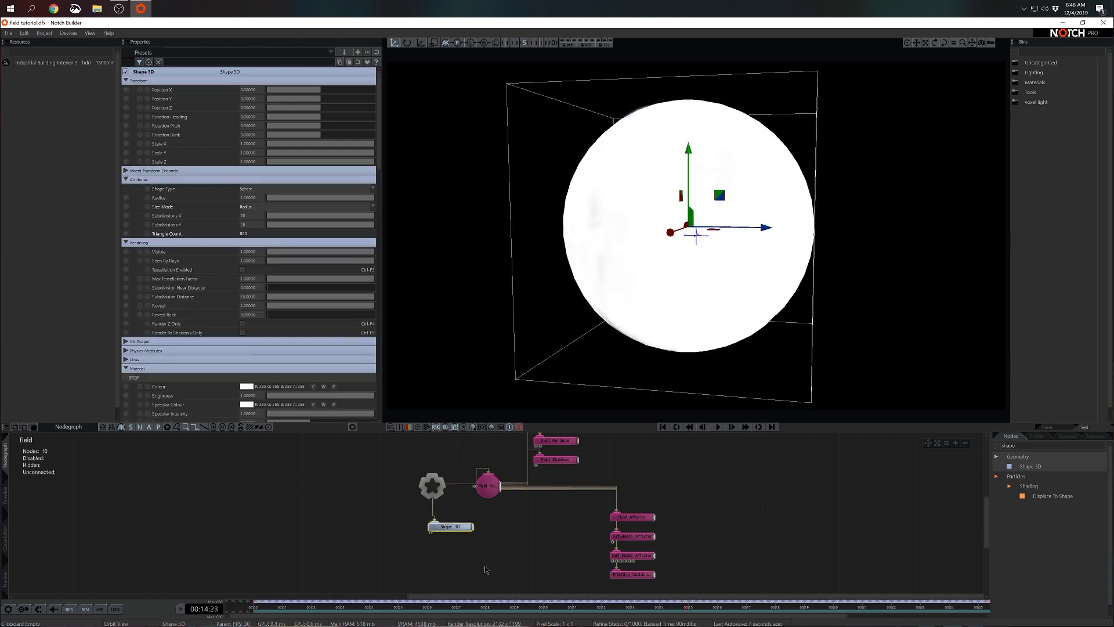
Move the Shape 3D node clear of the field nodes in the nodegraph.
middle_click_drag(485, 566, 537, 558)
left_click_drag(498, 520, 440, 520)
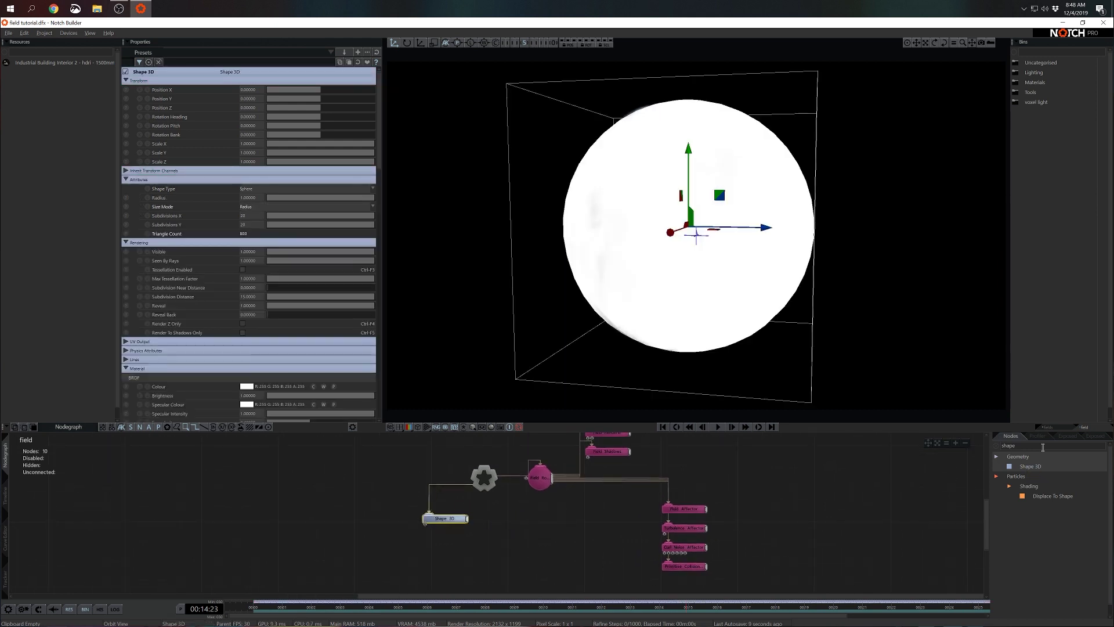
Add a Glass RT Material node and connect it to the Shape 3D sphere's material input.
key("BackSpace")
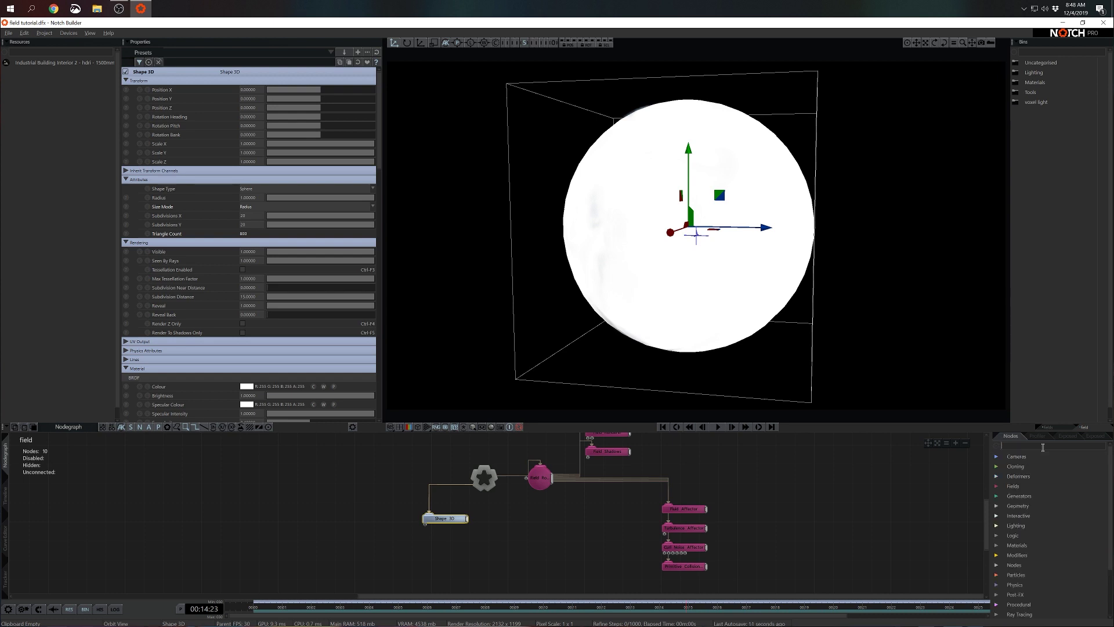
type("galss")
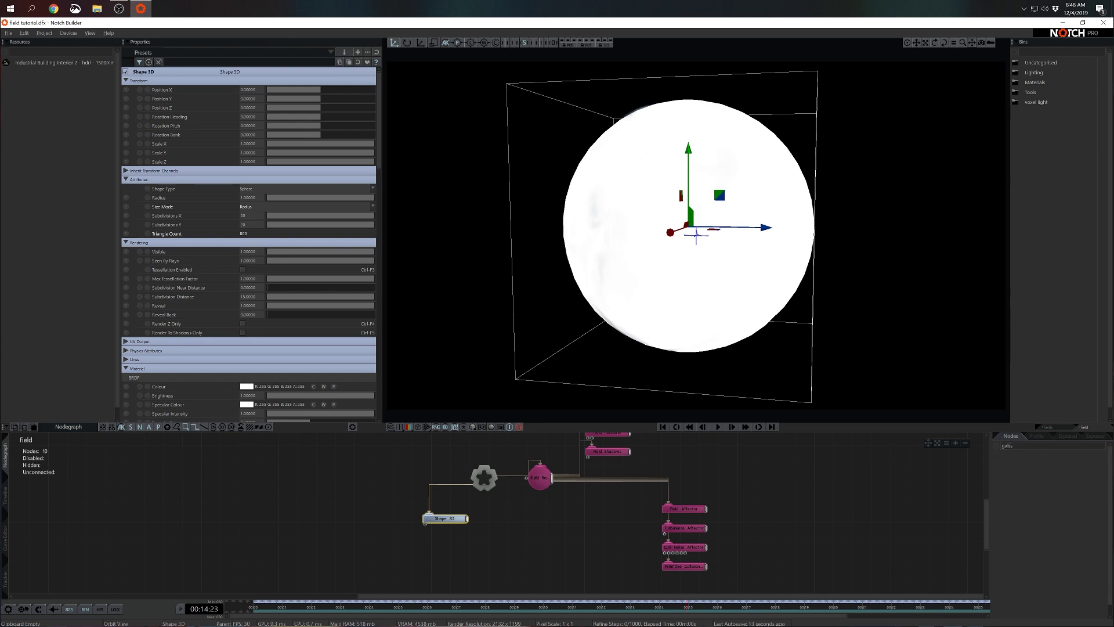
key("BackSpace")
key("BackSpace")
key("BackSpace")
key("BackSpace")
key("BackSpace")
type("gla")
left_click_drag(1038, 465, 435, 522)
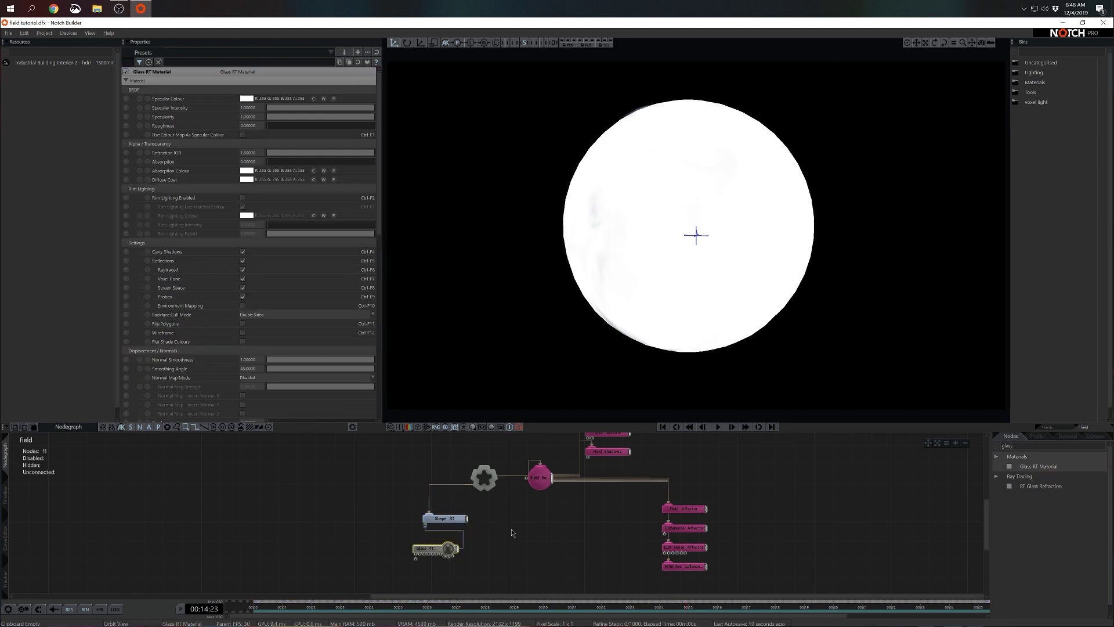
Add a Sky Light node connected to the Root and place it above the Shape 3D node.
left_click(512, 532)
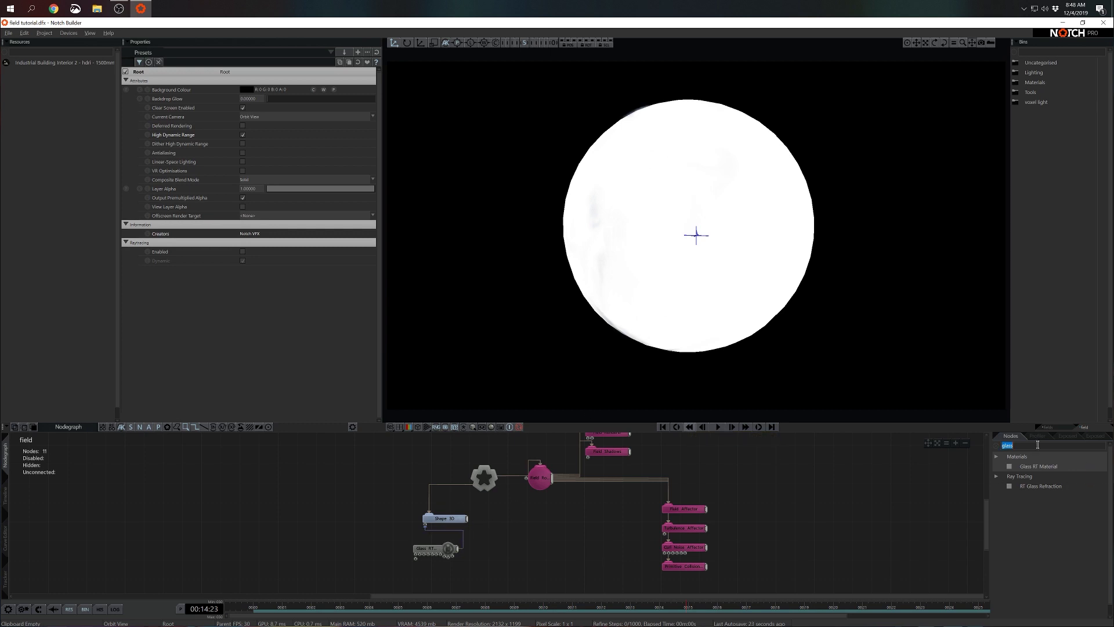
key("BackSpace")
type("sky")
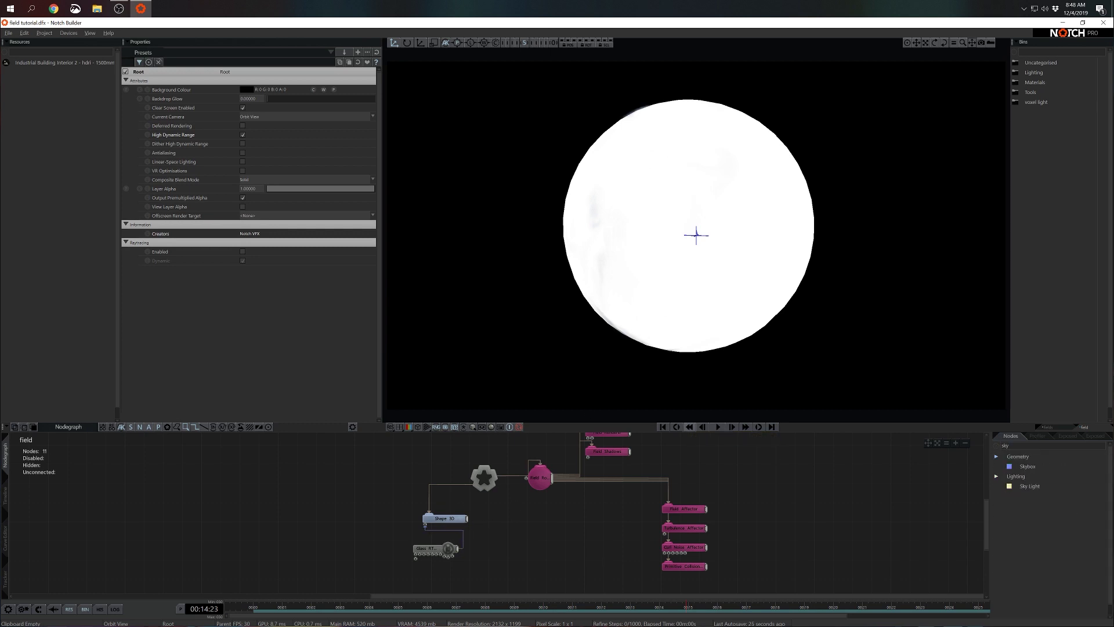
left_click_drag(1029, 486, 933, 485)
left_click_drag(458, 441, 426, 448)
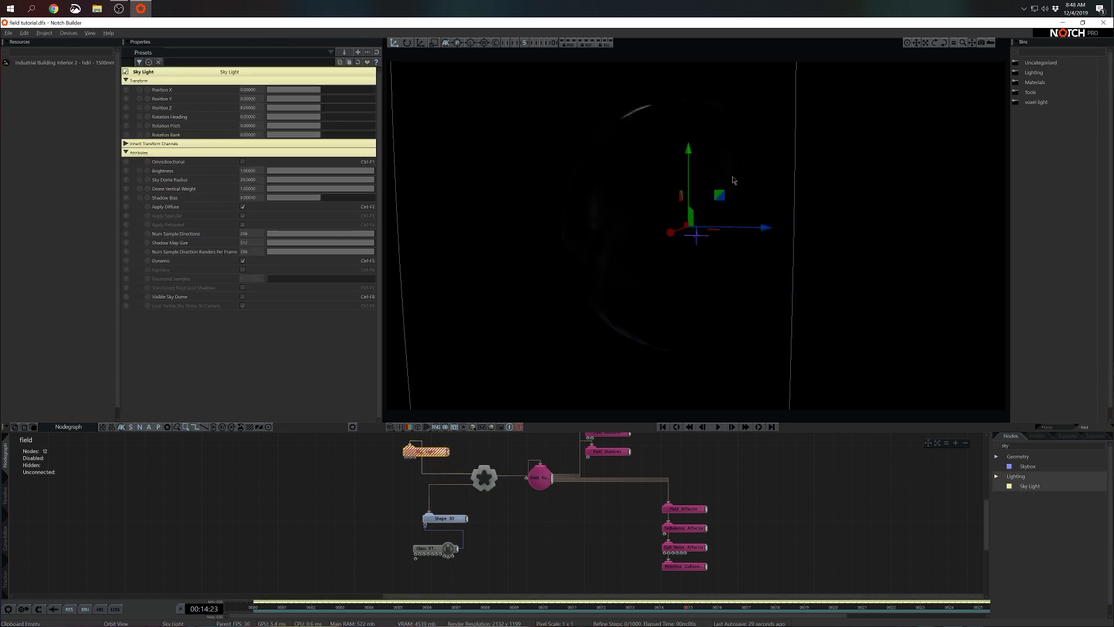
Enable Deferred Rendering and Raytracing on the Root node.
left_click(484, 476)
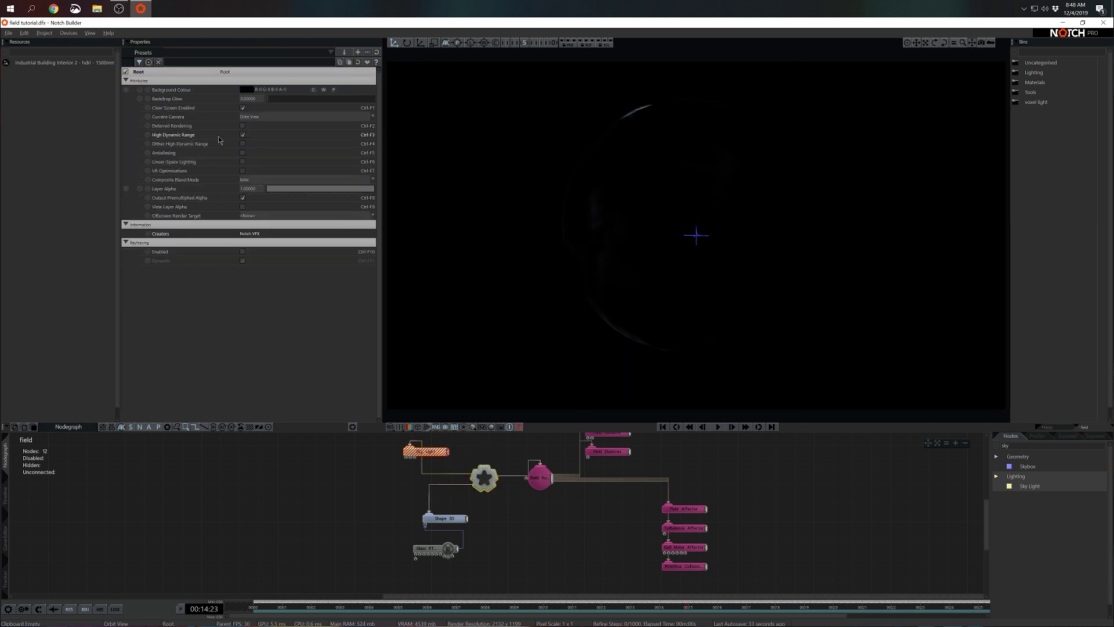
left_click(243, 126)
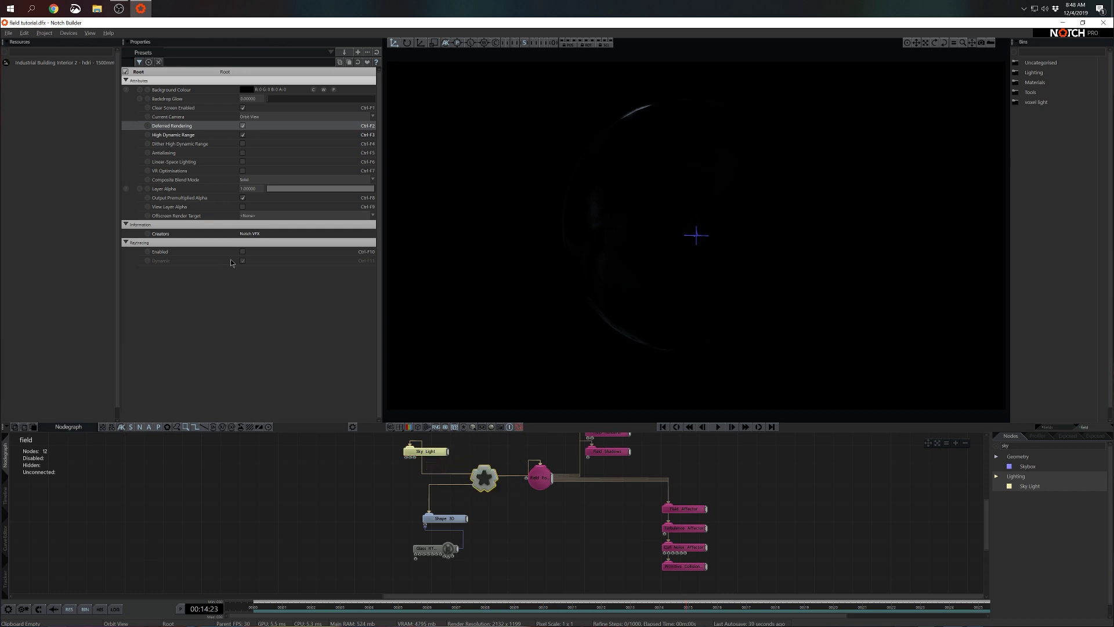
left_click(243, 252)
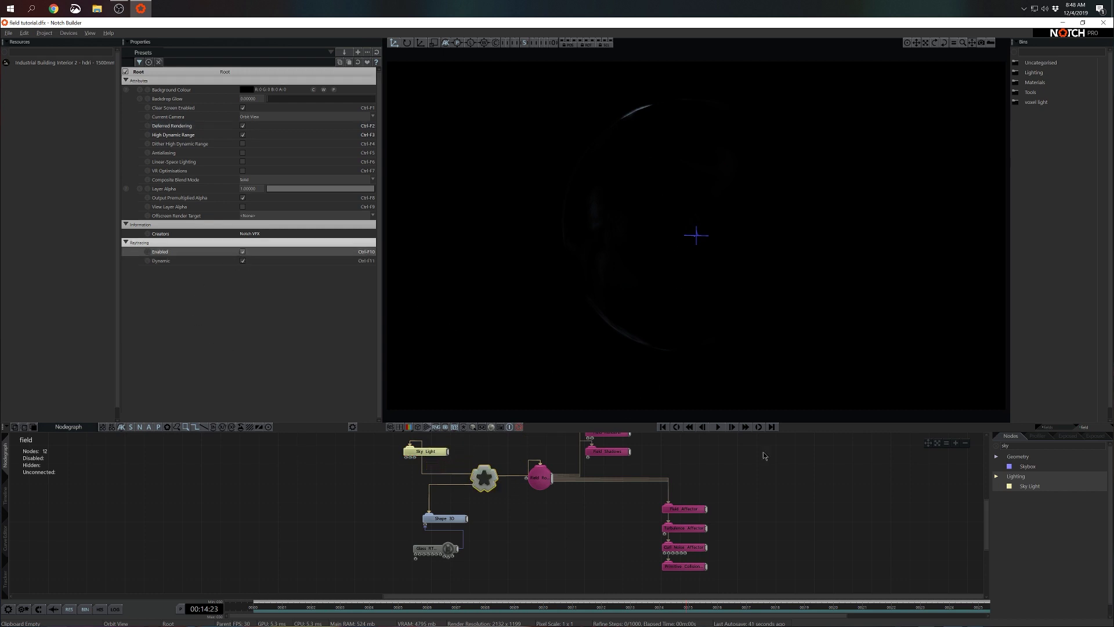
Add an unconnected Environment Image node to the nodegraph near the Sky Light.
left_click(1057, 447)
key("BackSpace")
type("en")
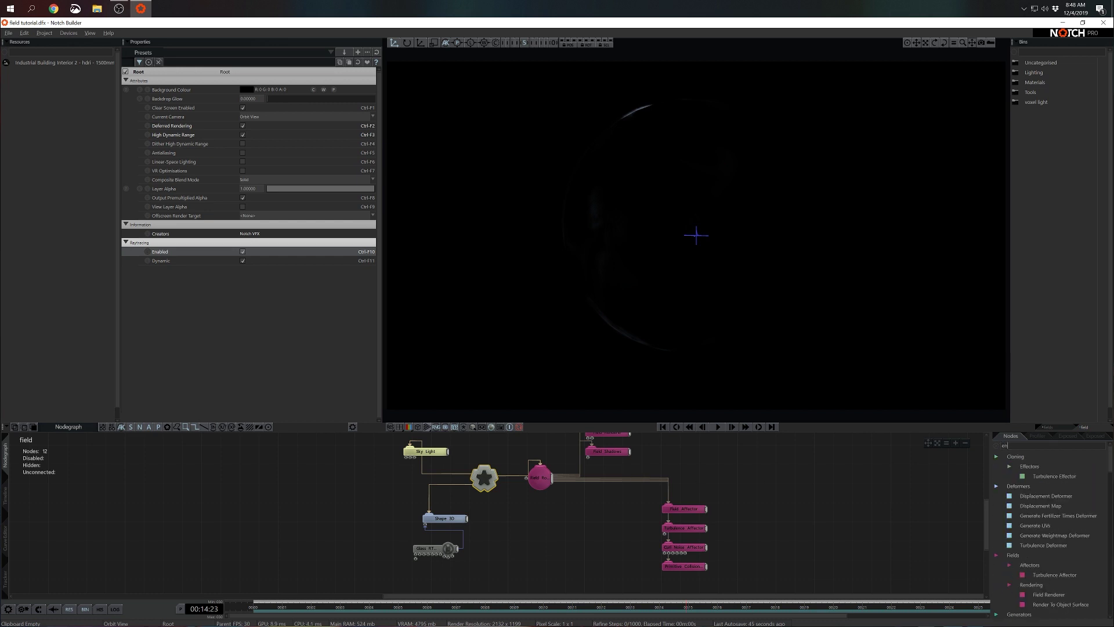
type("vi")
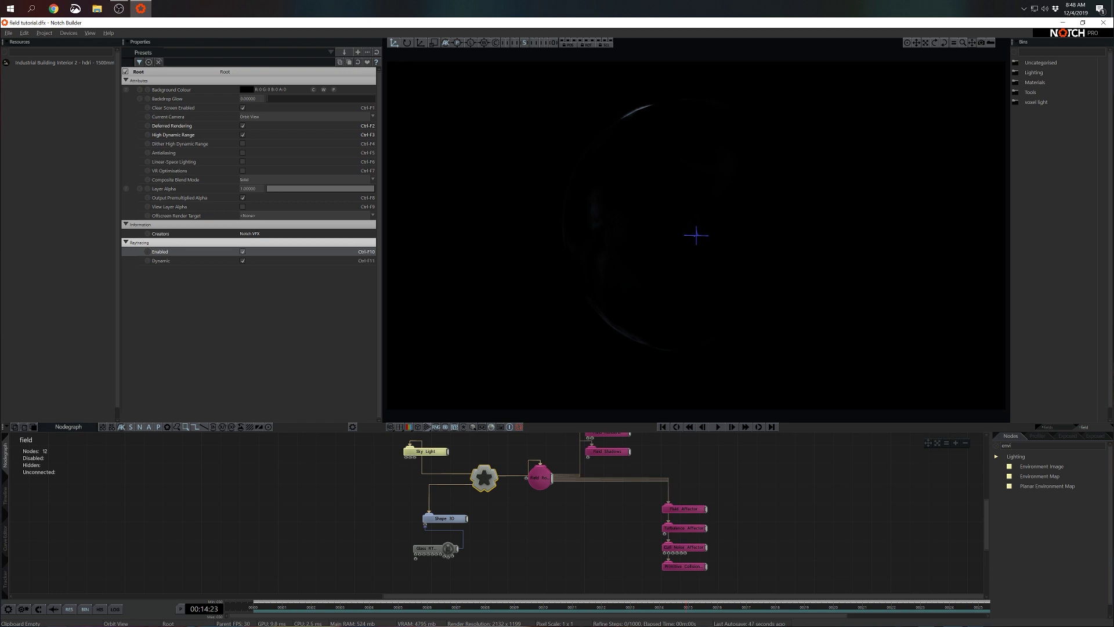
left_click_drag(1081, 469, 496, 498)
left_click_drag(350, 491, 351, 491)
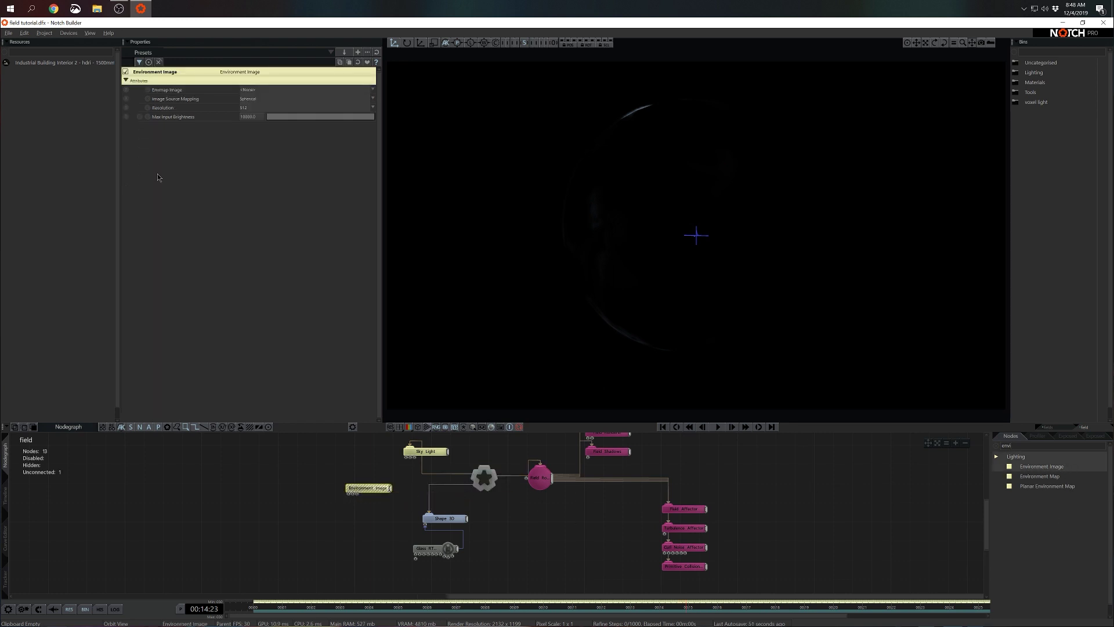
Add the Industrial Building Interior 2 HDRI as a Video Loader and feed it through the Environment Image into the Sky Light.
left_click_drag(29, 65, 282, 528)
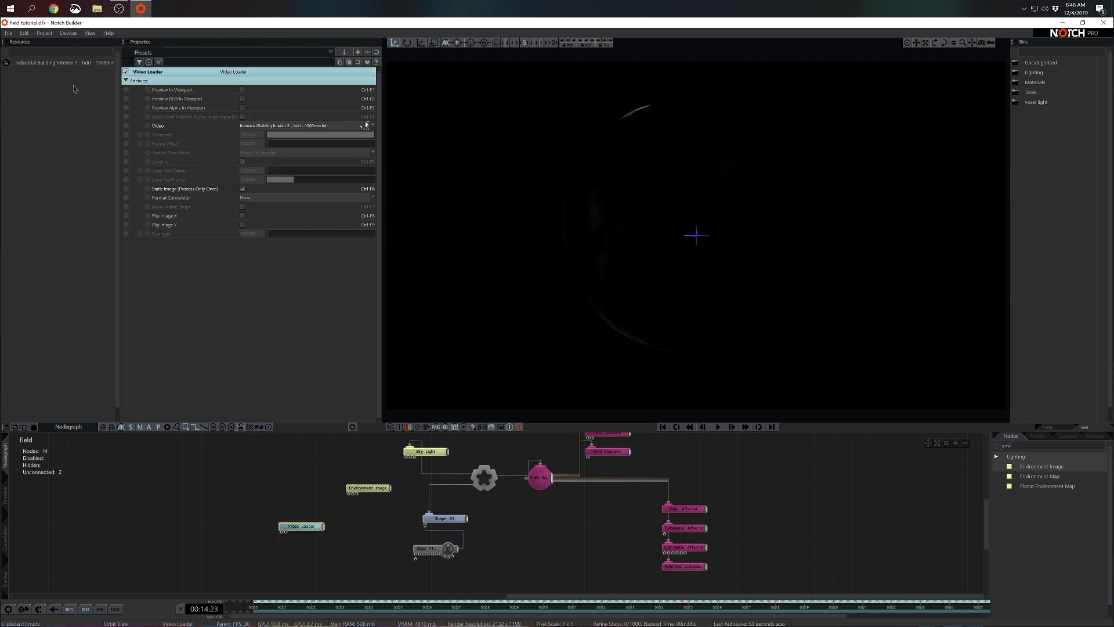
left_click(242, 90)
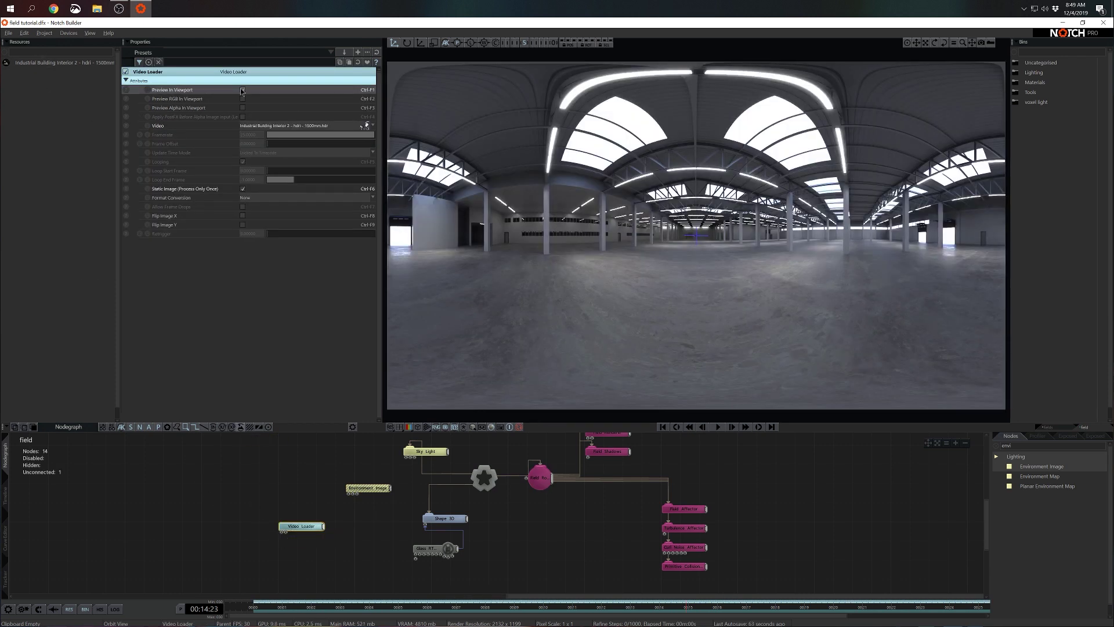
left_click(242, 90)
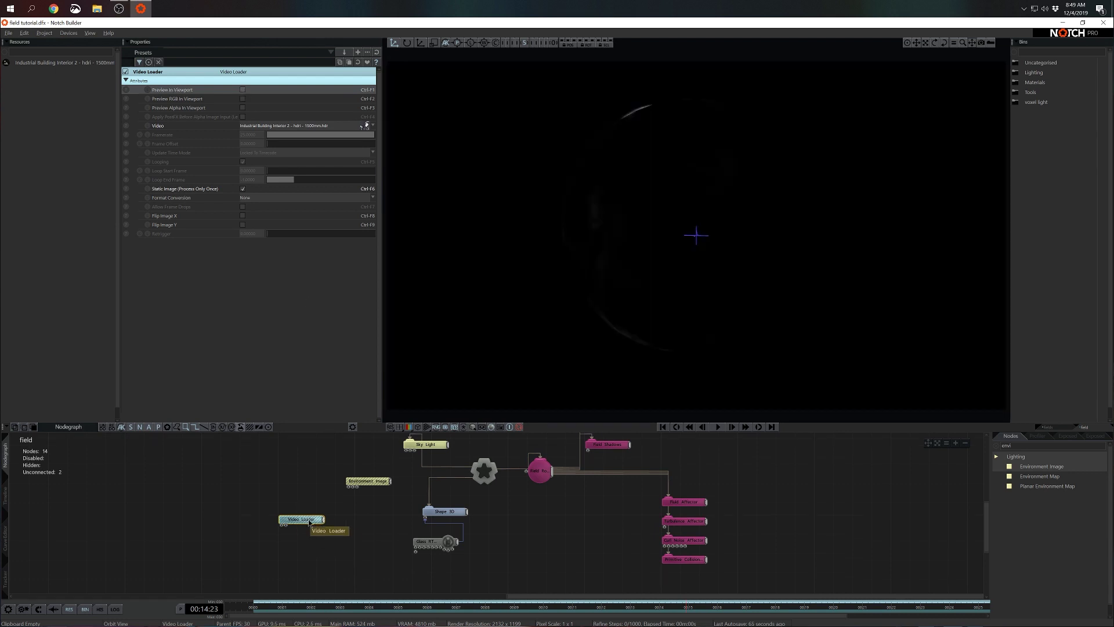
left_click_drag(324, 521, 411, 451)
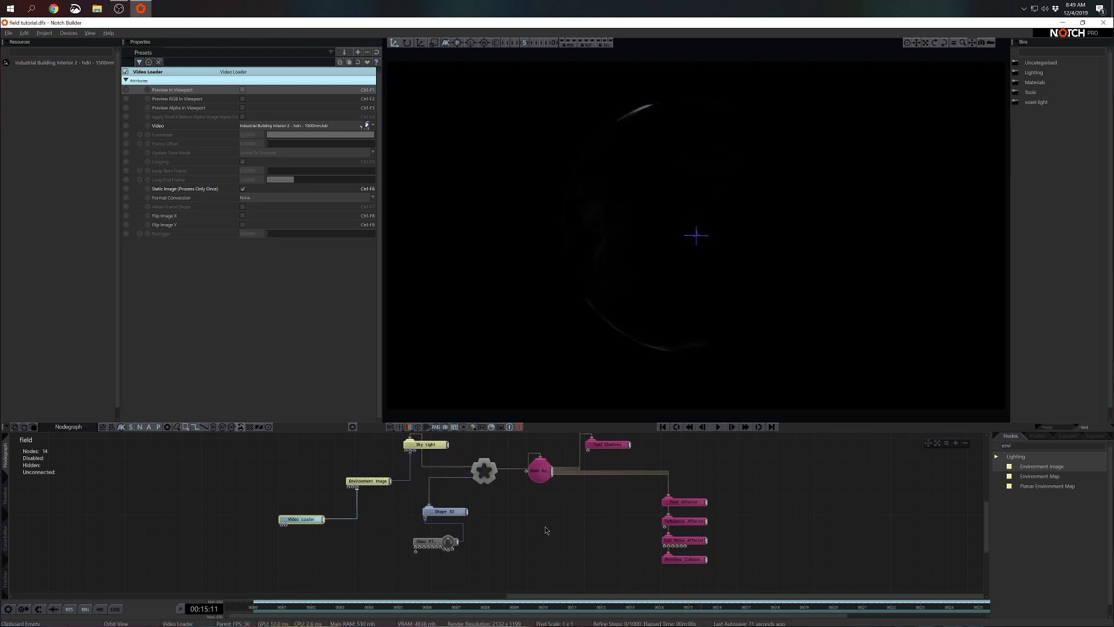
middle_click_drag(546, 528, 558, 536)
Enable Raytrace, Omnidirectional and Visible Sky Dome on the Sky Light node and inspect the reflections on the sphere.
left_click_drag(439, 456, 419, 453)
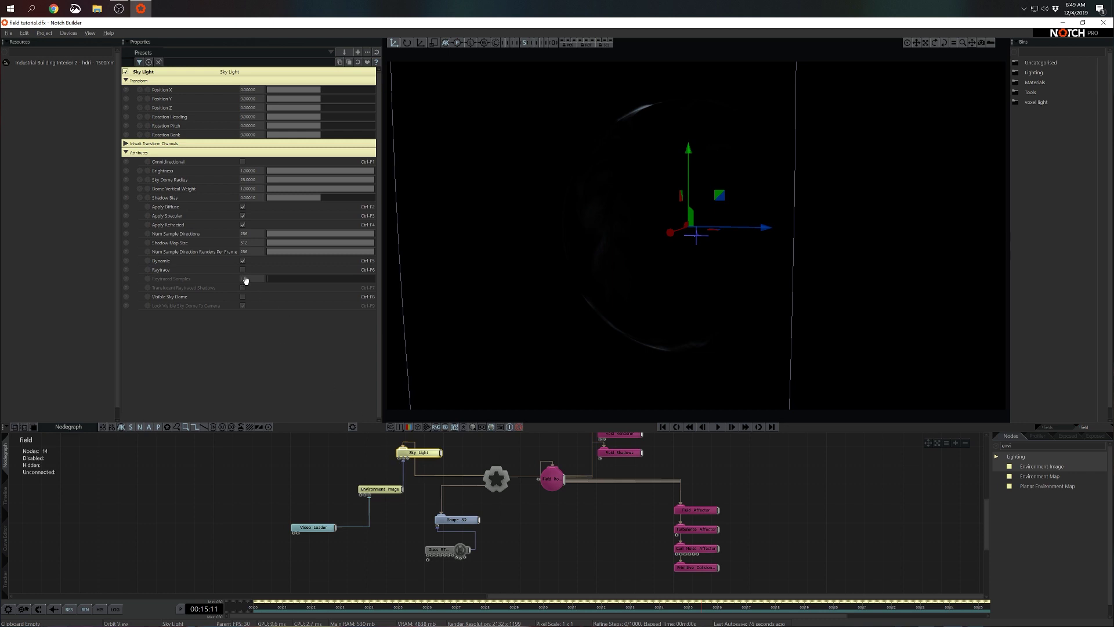
left_click(242, 270)
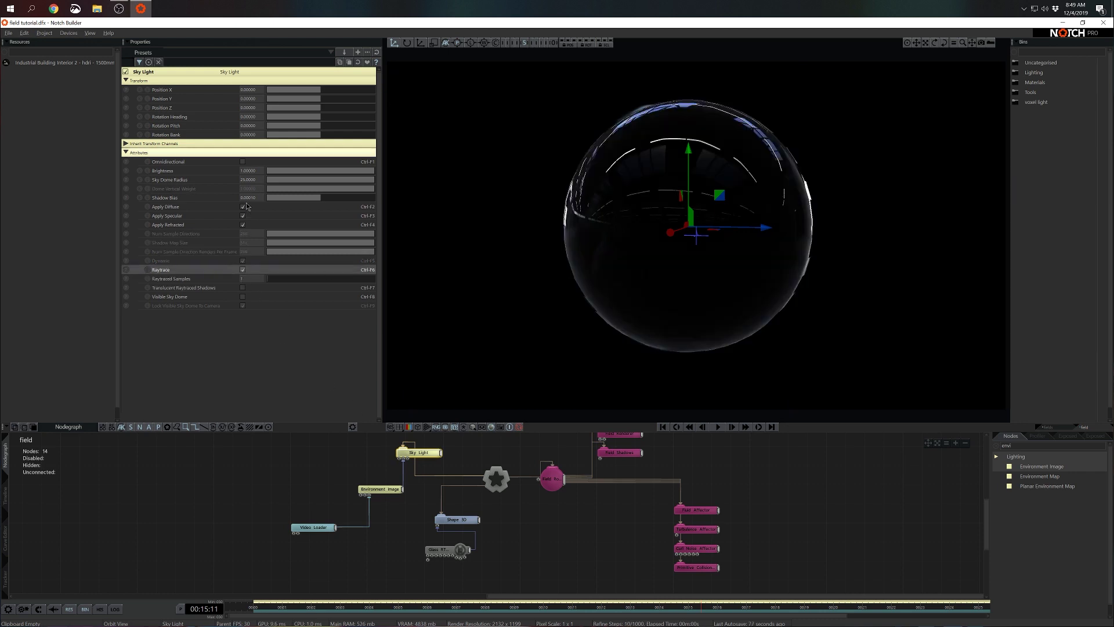
left_click(243, 162)
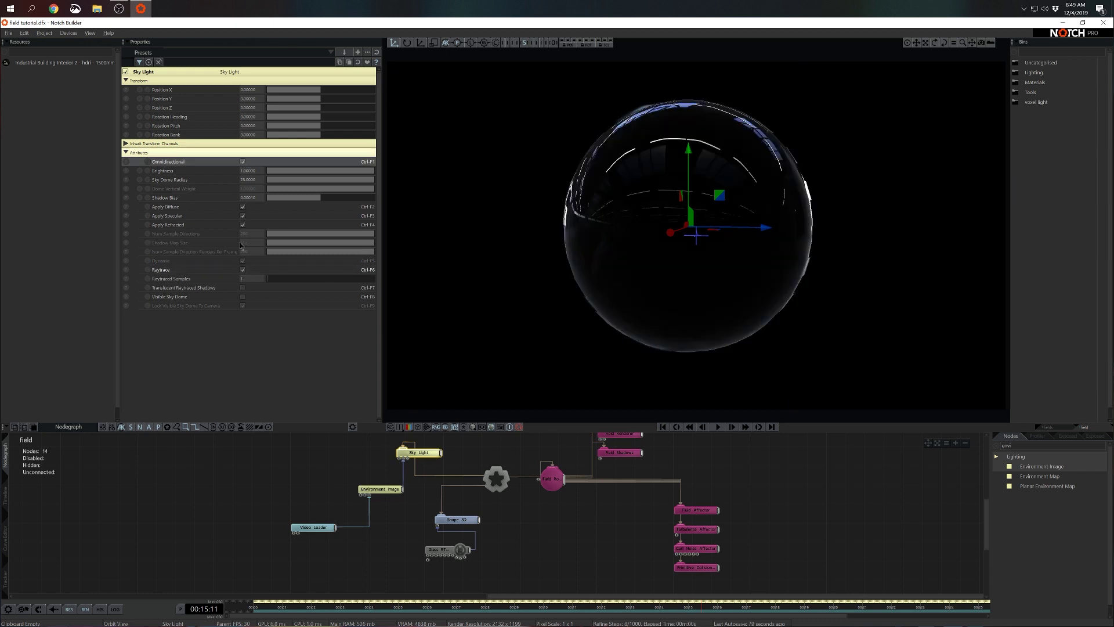
left_click(243, 297)
mouse_move(689, 340)
middle_mouse_down()
mouse_move(783, 334)
mouse_move(691, 333)
middle_mouse_up()
left_click_drag(691, 333, 759, 331)
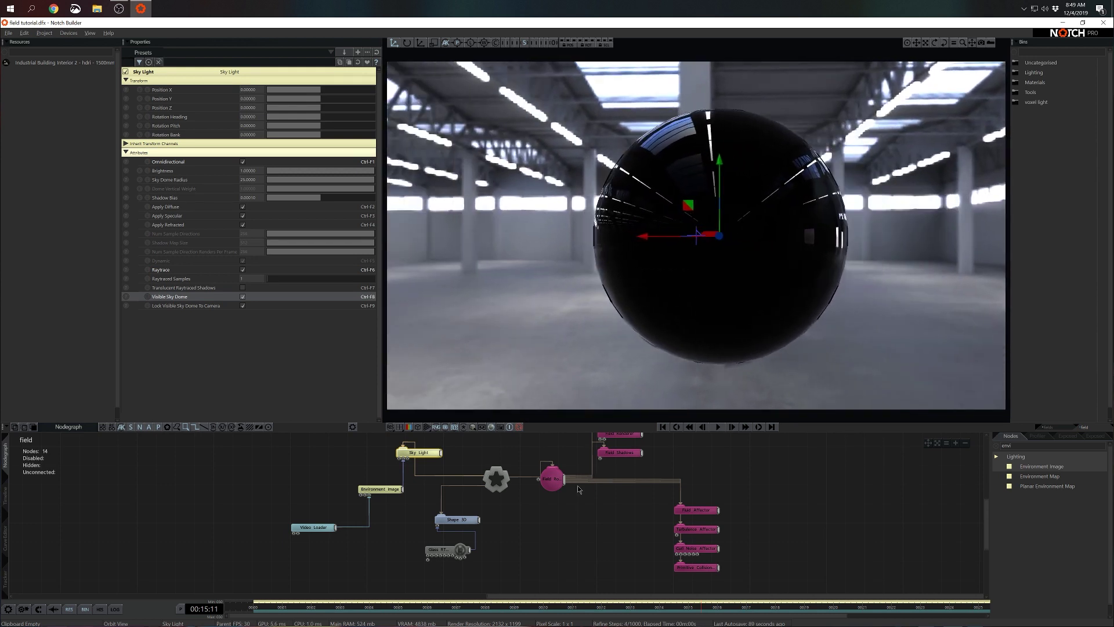
Add a Pathtracer node connected to the Root and link the Field Root to it so the fire renders inside the glass sphere.
middle_click_drag(554, 476, 558, 495)
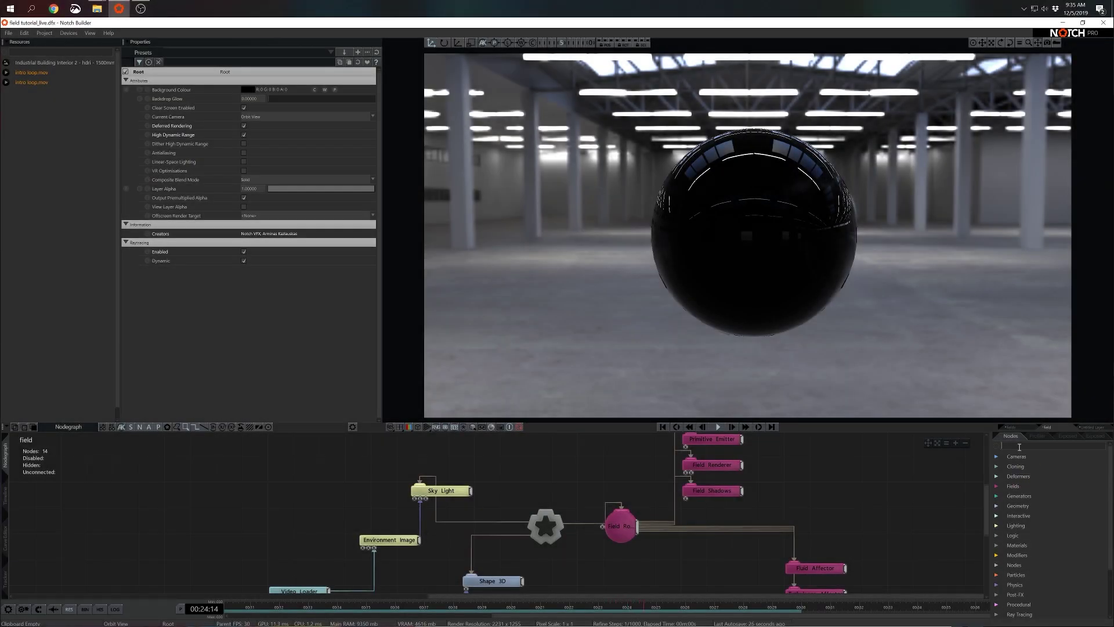
type("path")
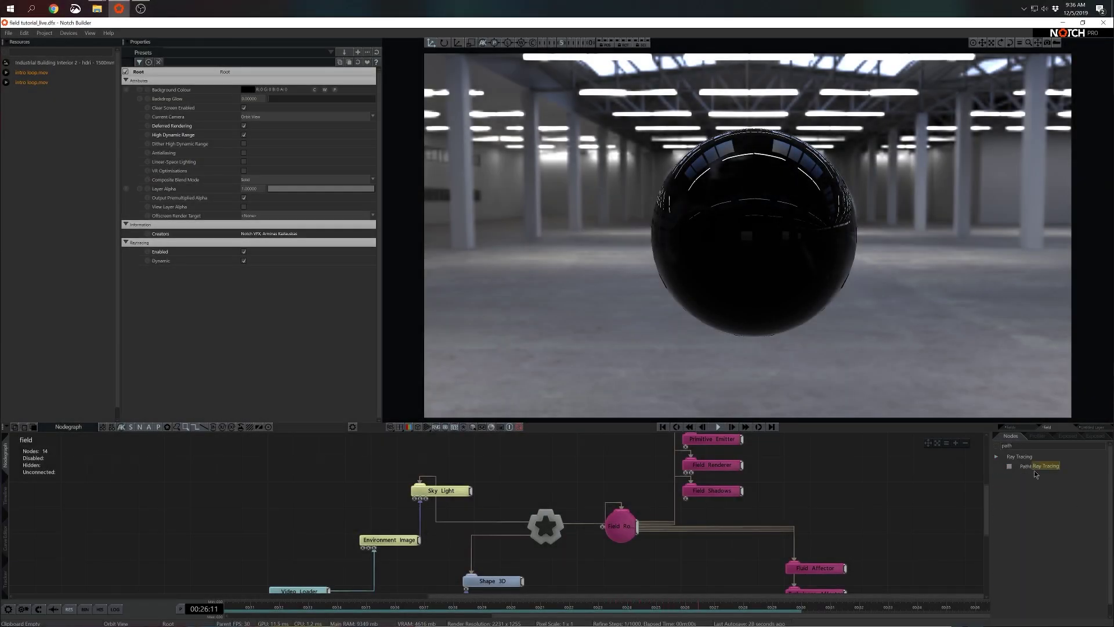
left_click_drag(1031, 466, 558, 475)
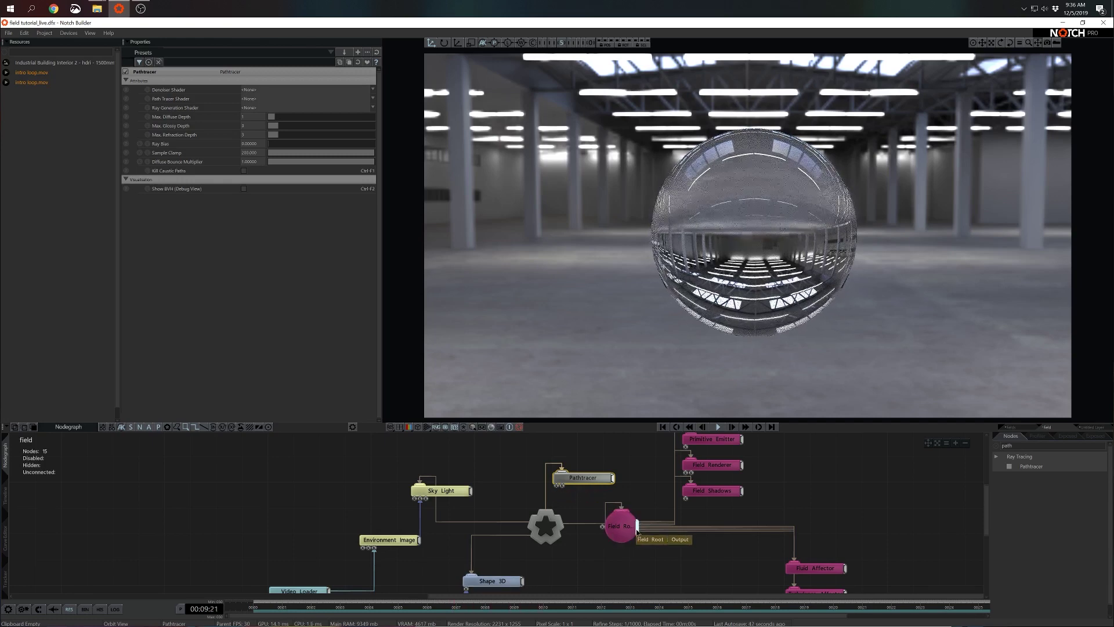
left_click_drag(636, 527, 567, 464)
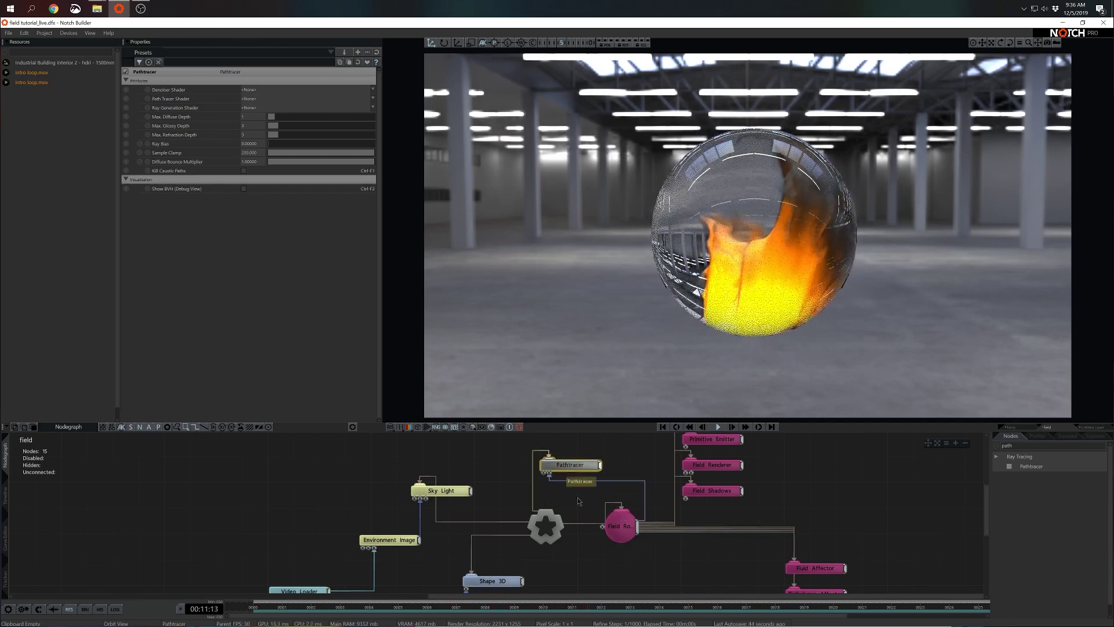
middle_click_drag(824, 268, 790, 263)
left_click_drag(791, 262, 843, 264)
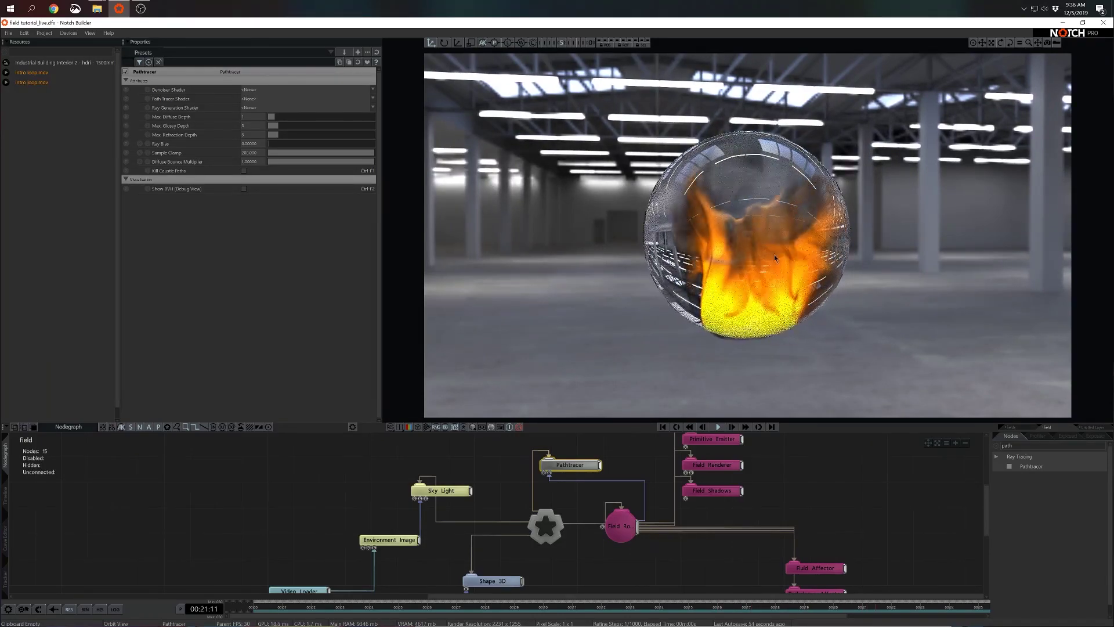
Add an RT Refinement node connected to the Root.
left_click(1031, 444)
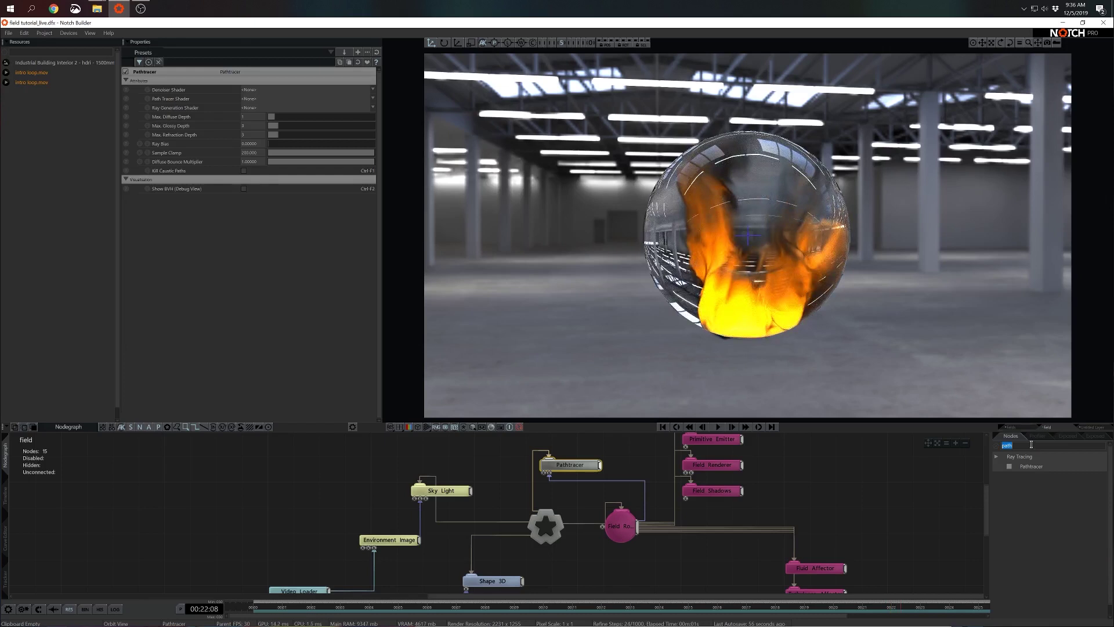
key("BackSpace")
type("ref")
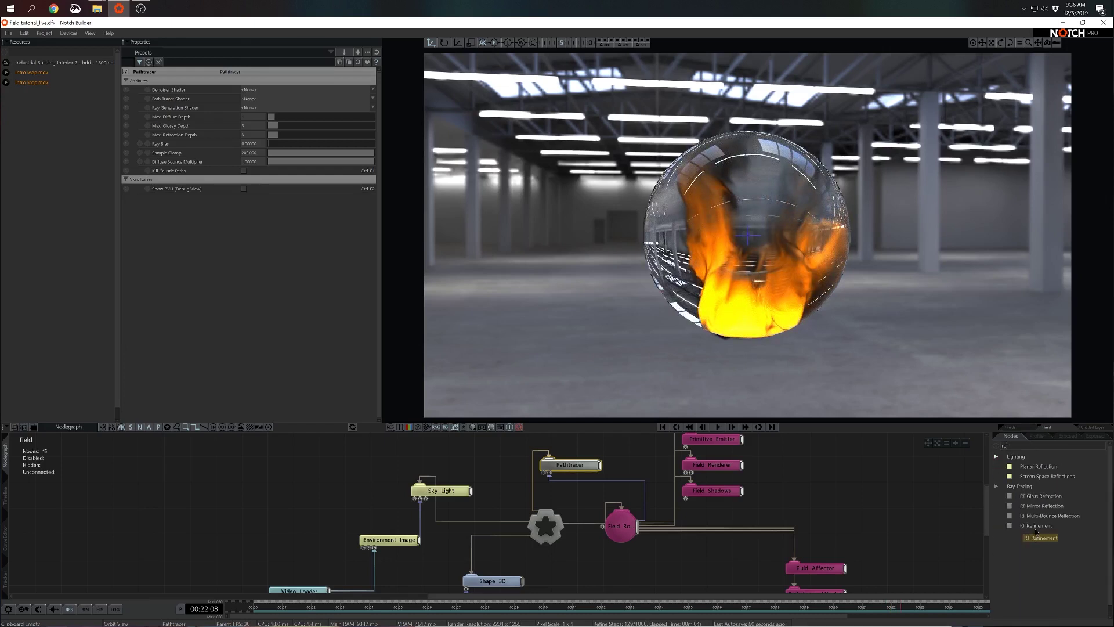
left_click_drag(1036, 525, 561, 562)
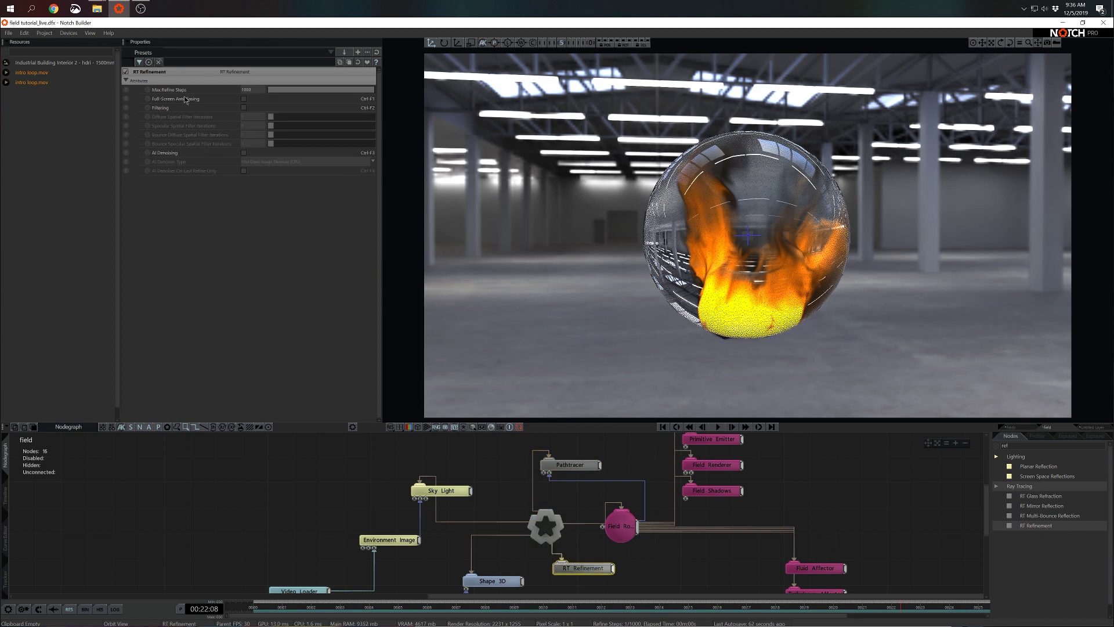
Set the RT Refinement node's Max Refine Steps to 1 and enable AI Denoising with the NVIDIA Optix denoiser.
left_click(245, 91)
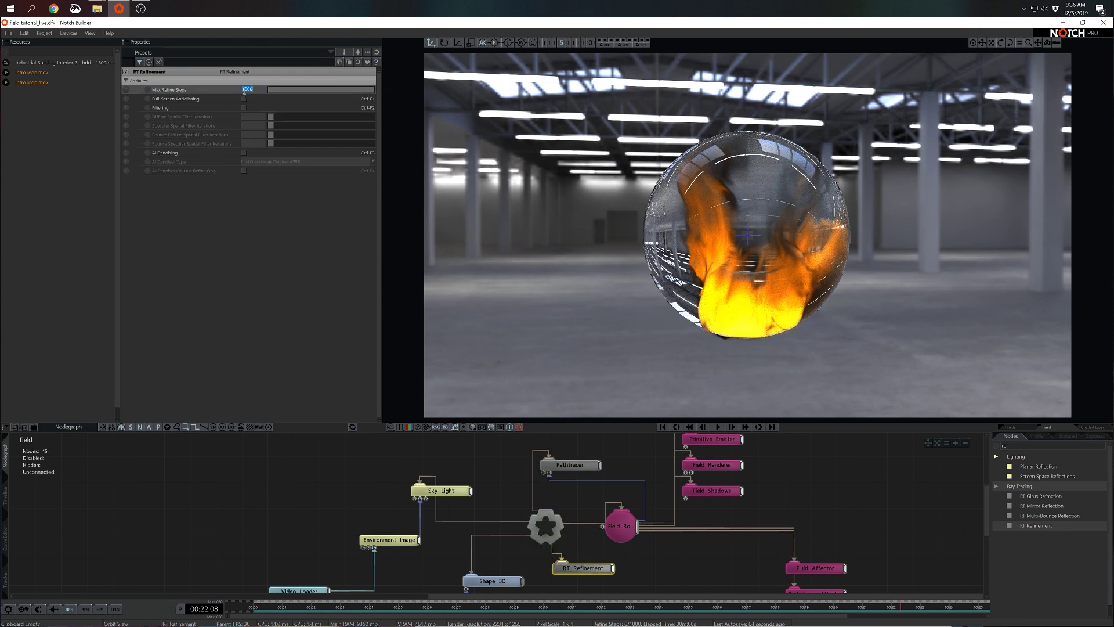
type("1")
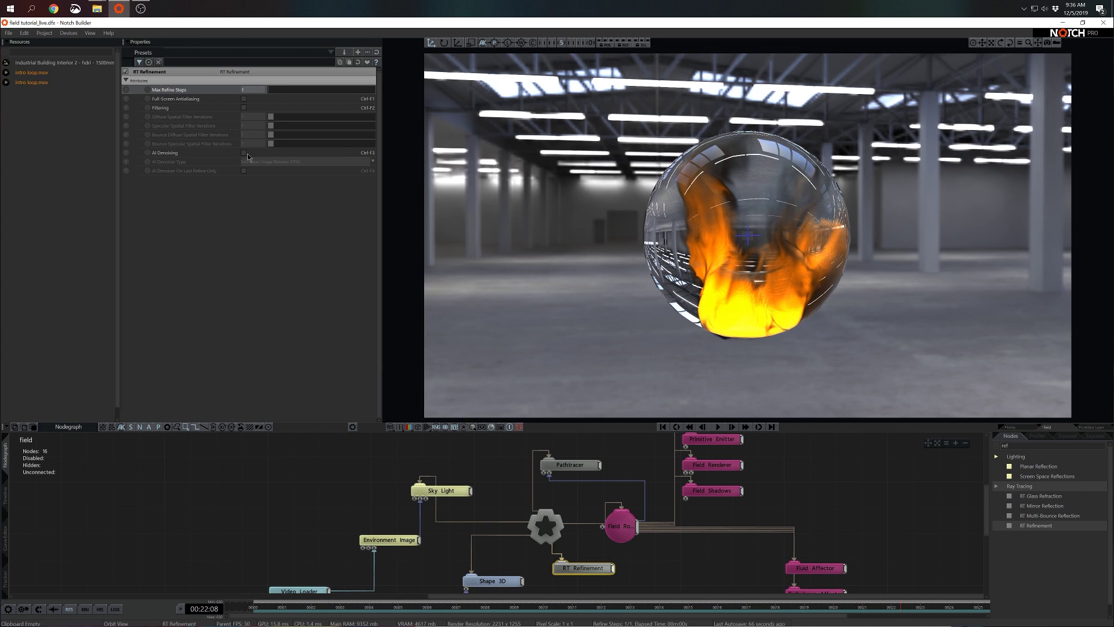
key("ctrl+F3")
left_click(287, 163)
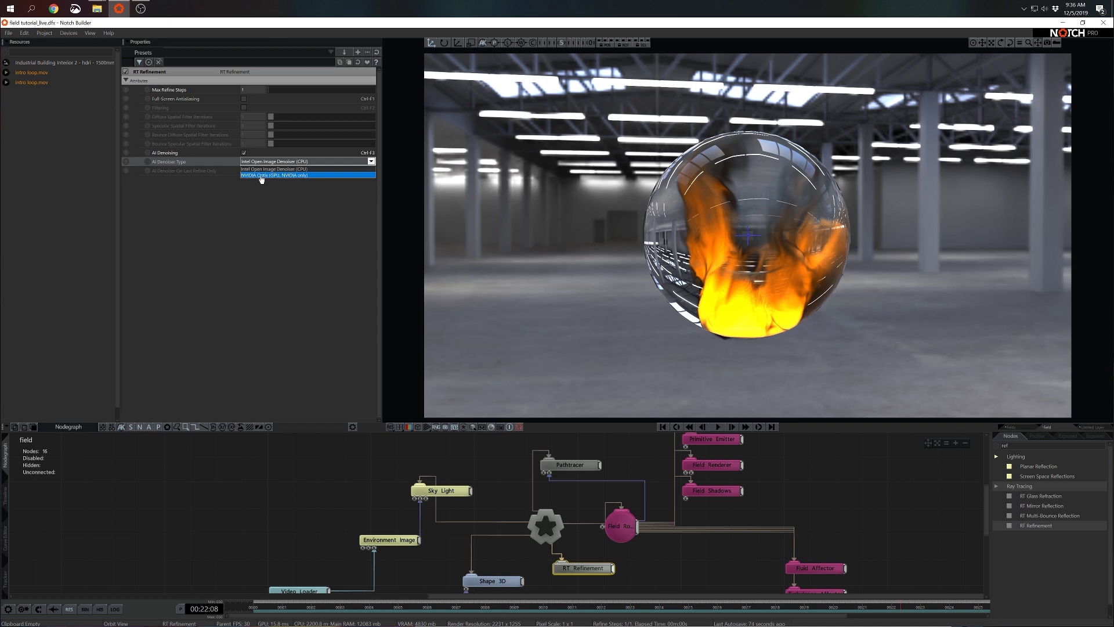
left_click(261, 175)
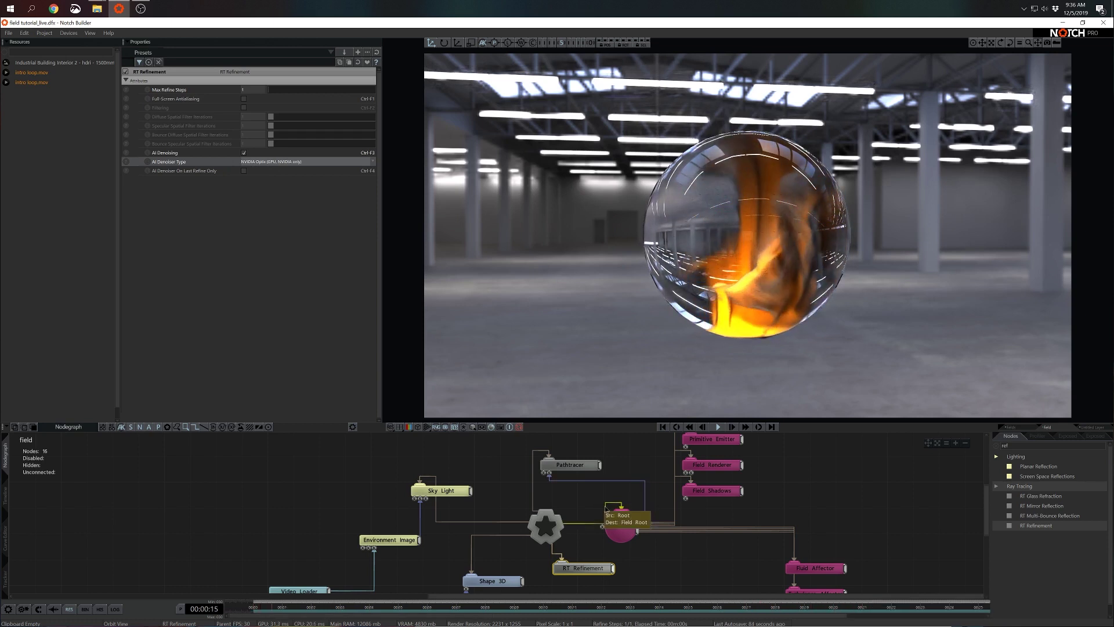
Add a Temporal Antialiasing node connected to the Root and check the fire sphere from another angle.
scroll(592, 497, "down", 1)
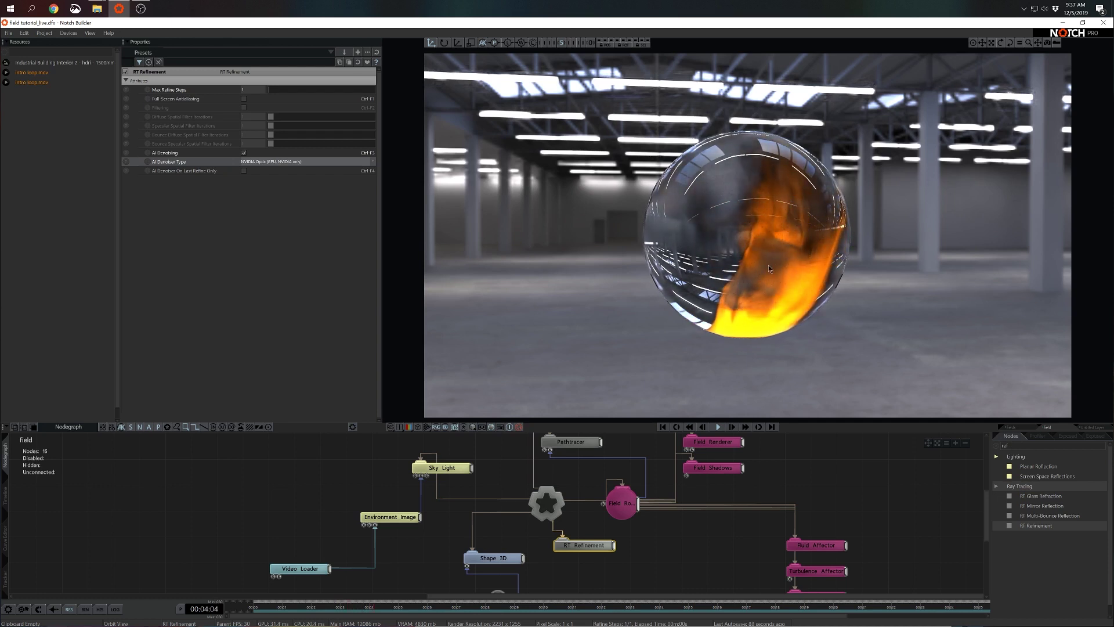
left_click(1018, 445)
type("t")
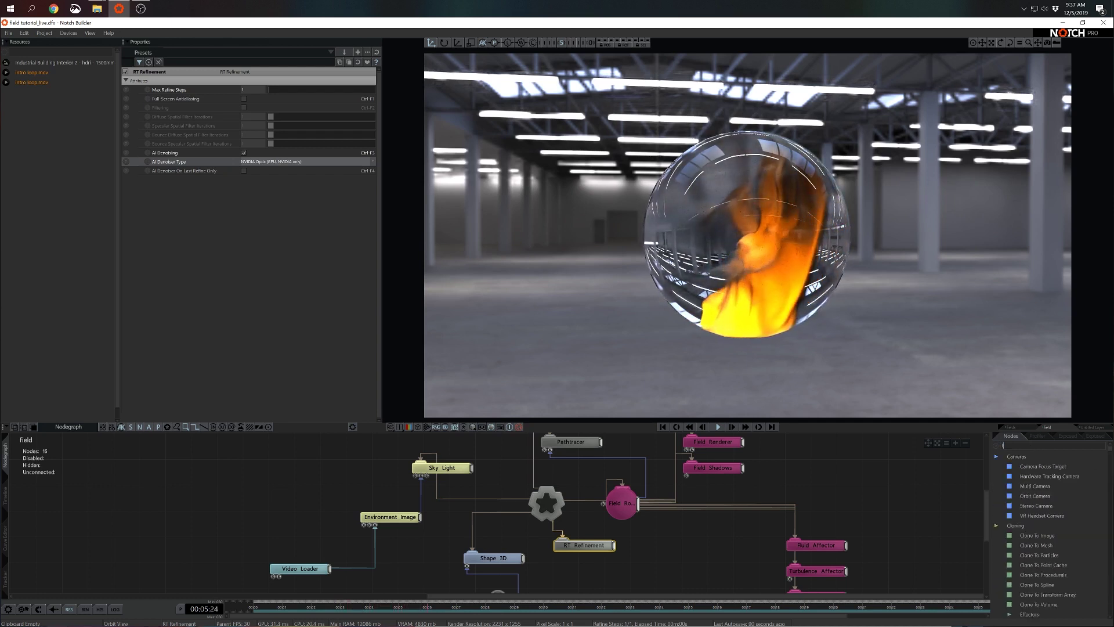
type("tempo")
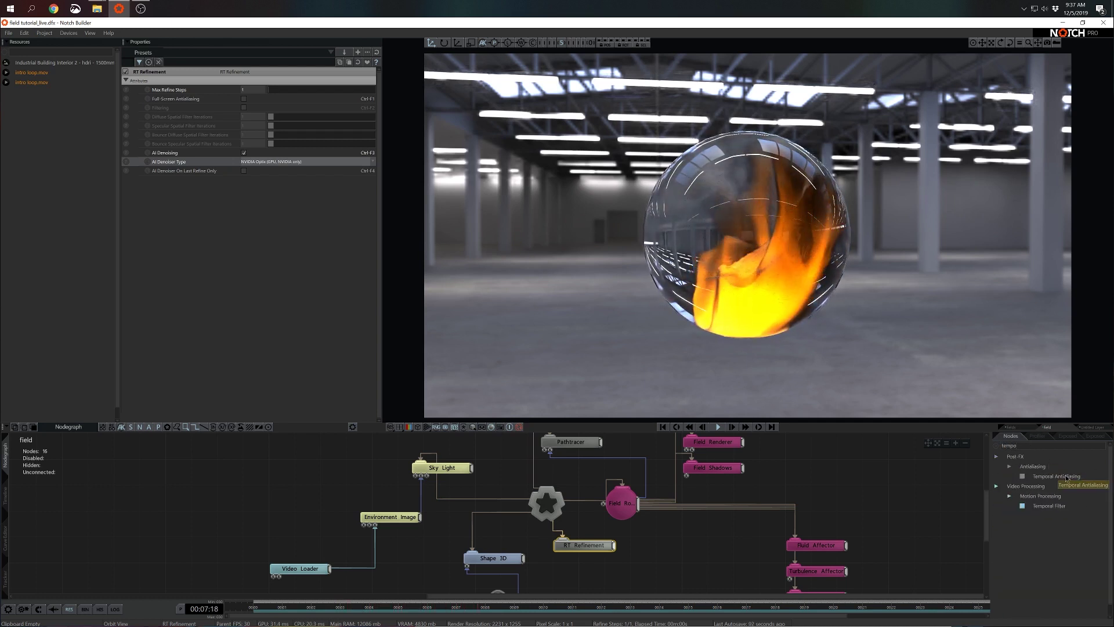
left_click_drag(1067, 479, 566, 571)
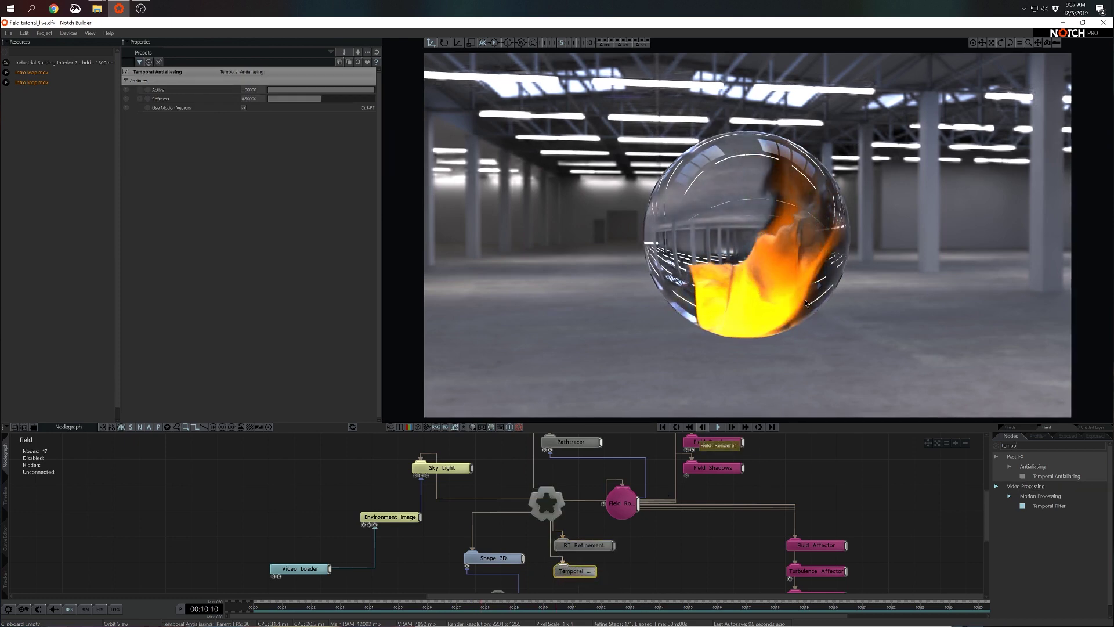
left_click_drag(816, 301, 782, 323)
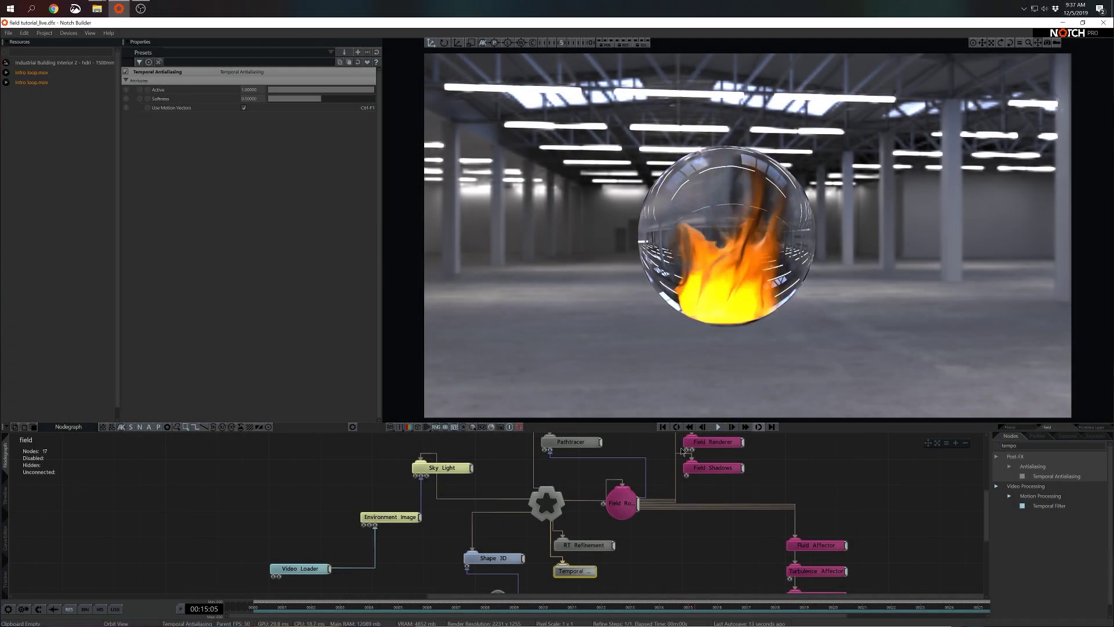